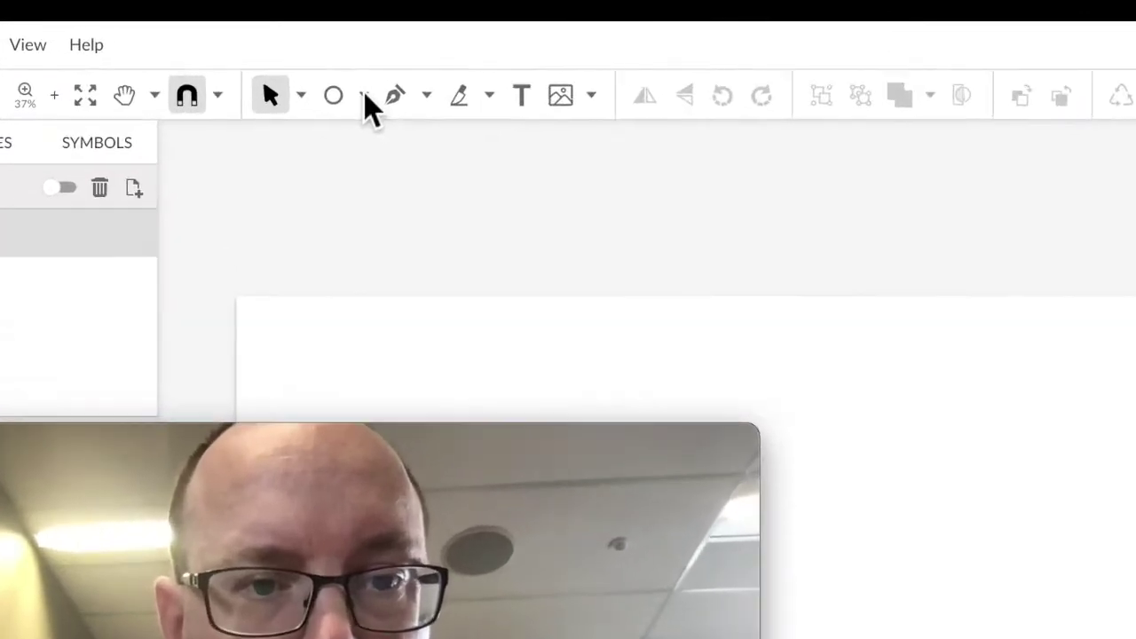
Draw a tall rectangle on the right side of the page
{"action": "left_click", "coordinate": [342, 85]}
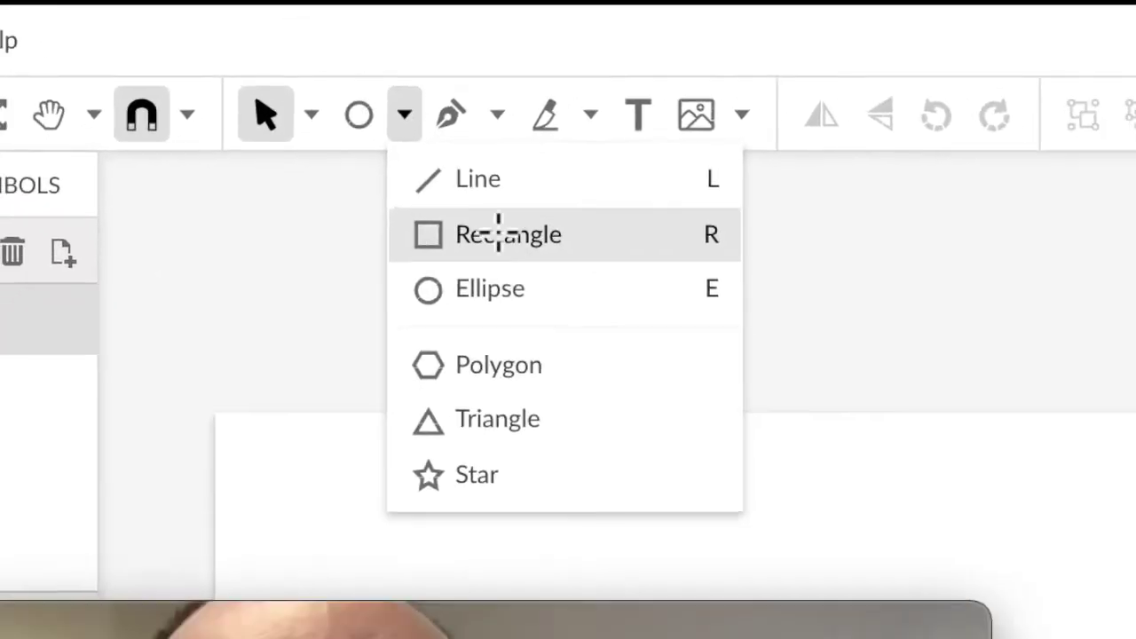
{"action": "left_click", "coordinate": [523, 253]}
{"action": "left_click_drag", "start_coordinate": [604, 242], "coordinate": [743, 431]}
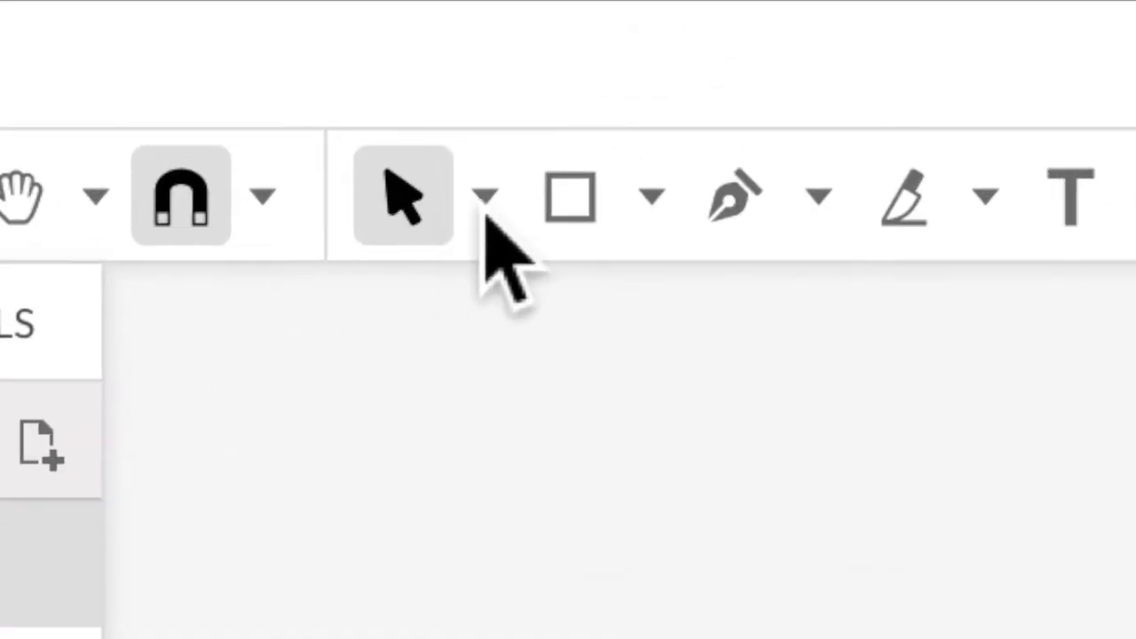
Round the rectangle's corners fully into a pill-shaped oval
{"action": "left_click", "coordinate": [485, 197]}
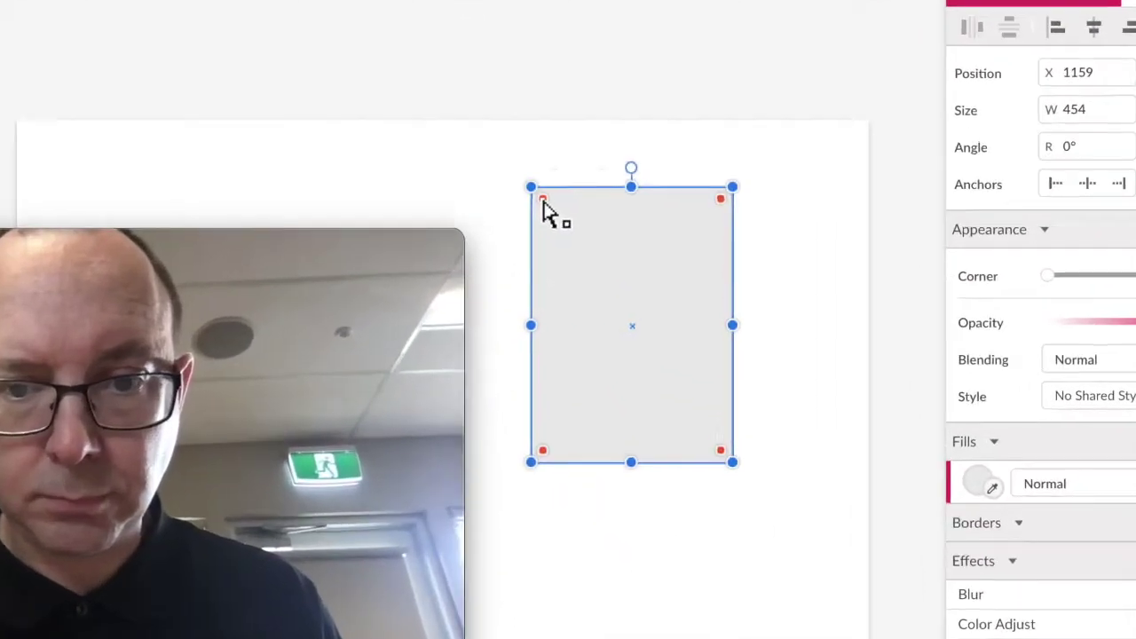
{"action": "left_click", "coordinate": [612, 249]}
{"action": "left_click_drag", "start_coordinate": [475, 153], "coordinate": [604, 245]}
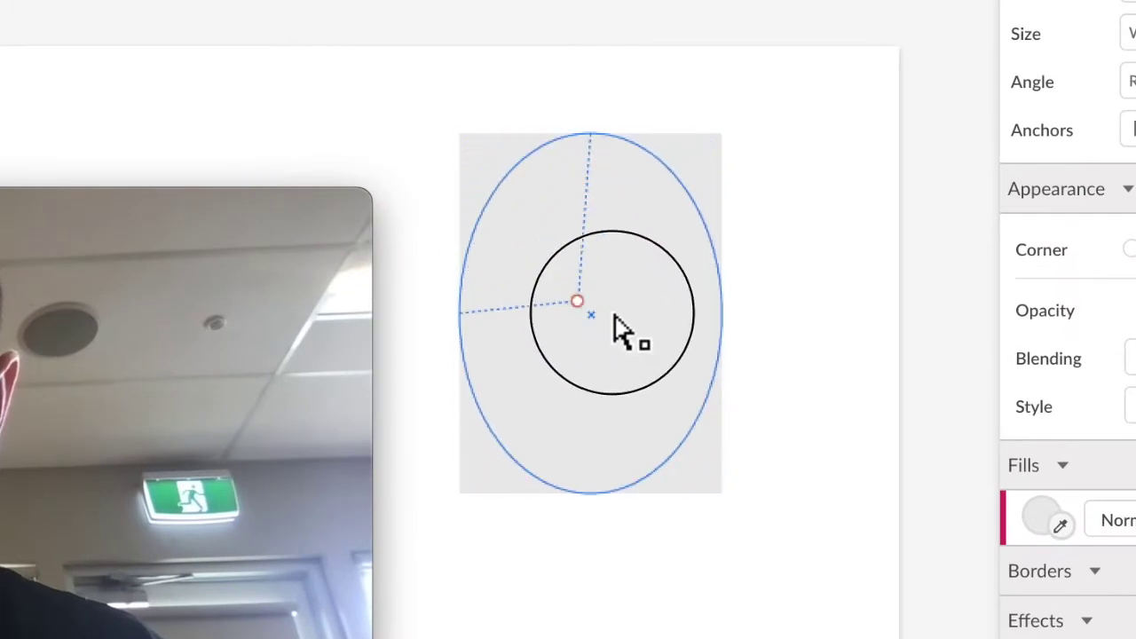
{"action": "left_click_drag", "start_coordinate": [587, 255], "coordinate": [586, 279]}
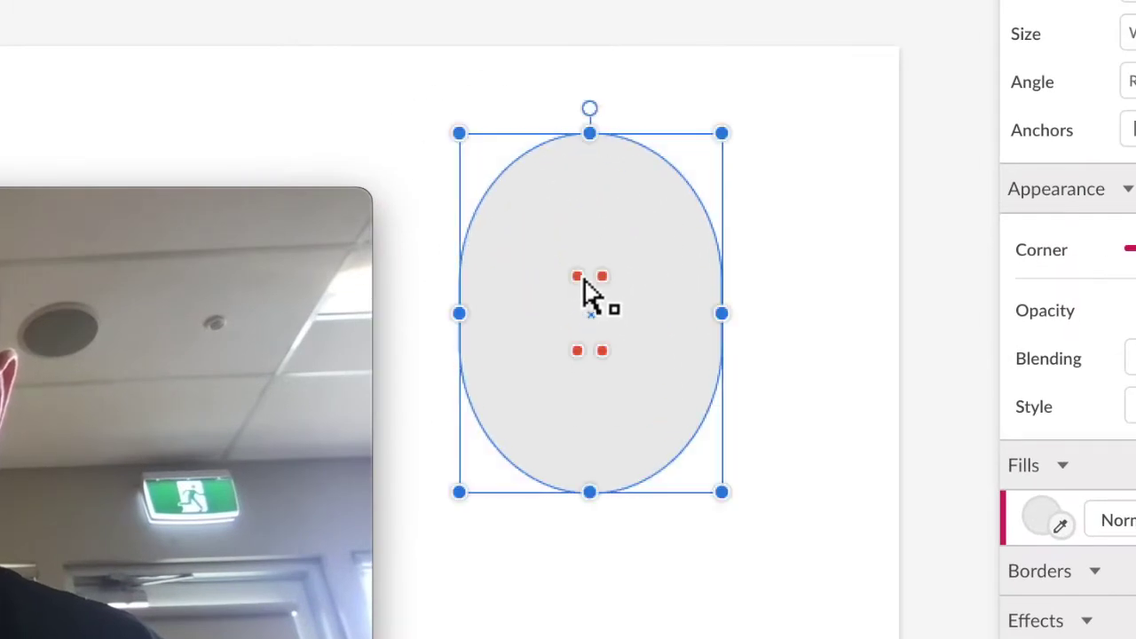
{"action": "left_click", "coordinate": [818, 358]}
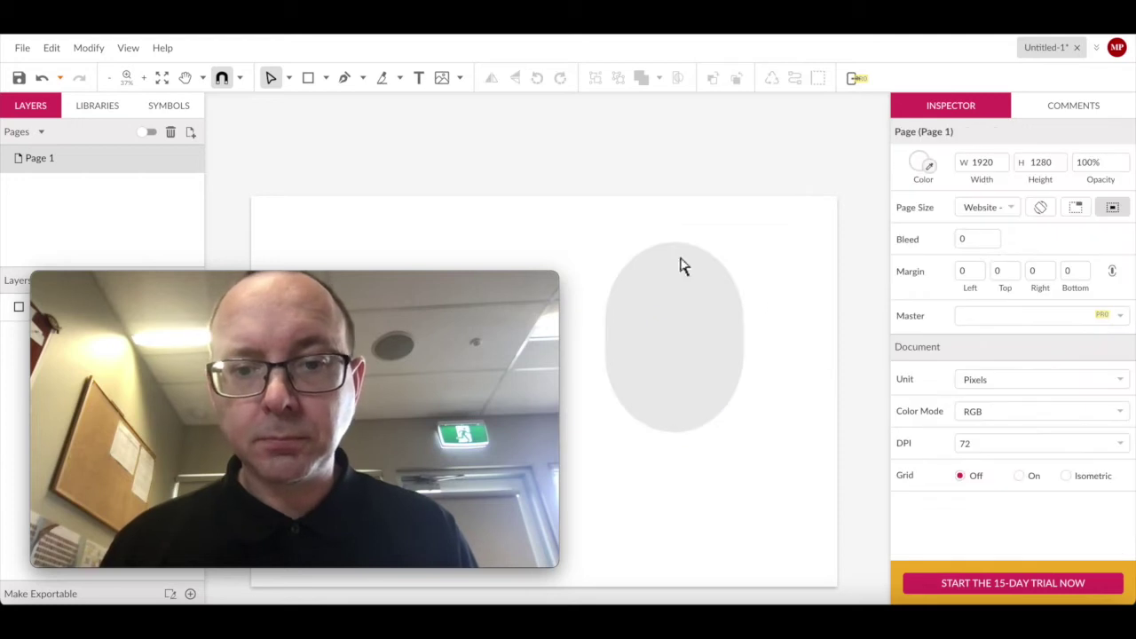
Fill the oval pale beige (#D7D3B4) and move it to the left of the page
{"action": "left_click", "coordinate": [688, 344]}
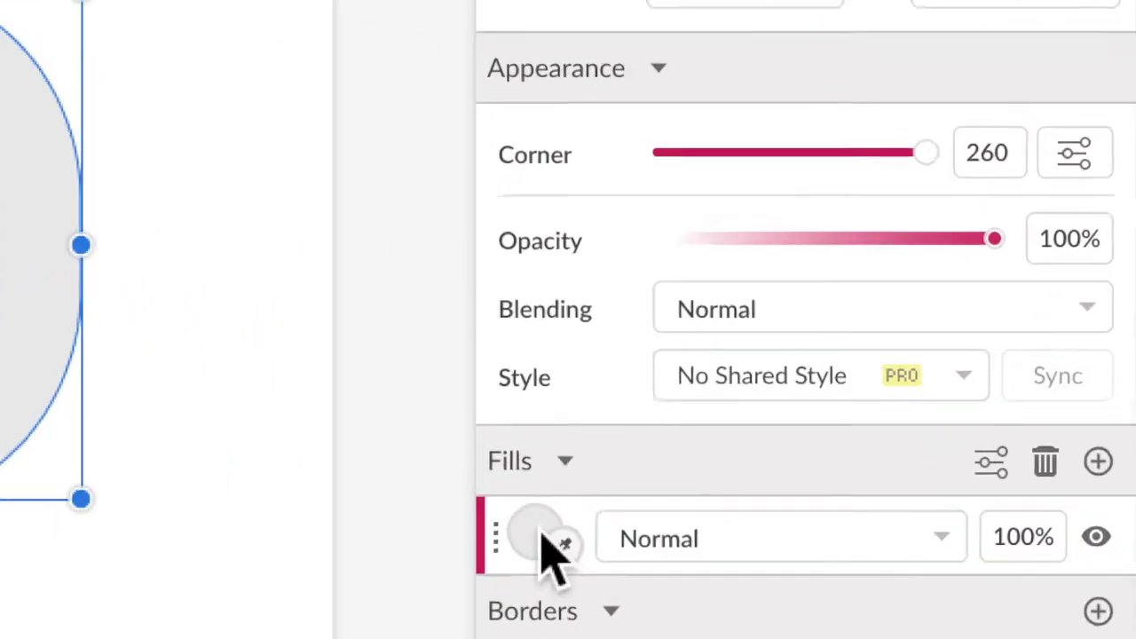
{"action": "left_click", "coordinate": [458, 266]}
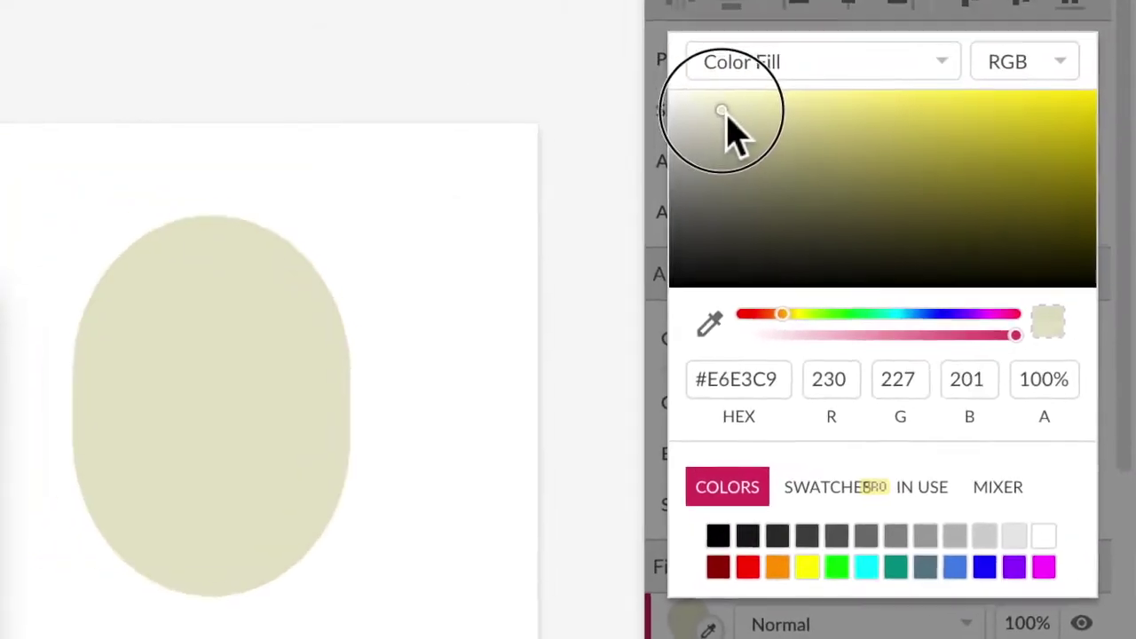
{"action": "mouse_move", "coordinate": [723, 114]}
{"action": "left_mouse_down"}
{"action": "mouse_move", "coordinate": [694, 117]}
{"action": "mouse_move", "coordinate": [749, 137]}
{"action": "left_mouse_up"}
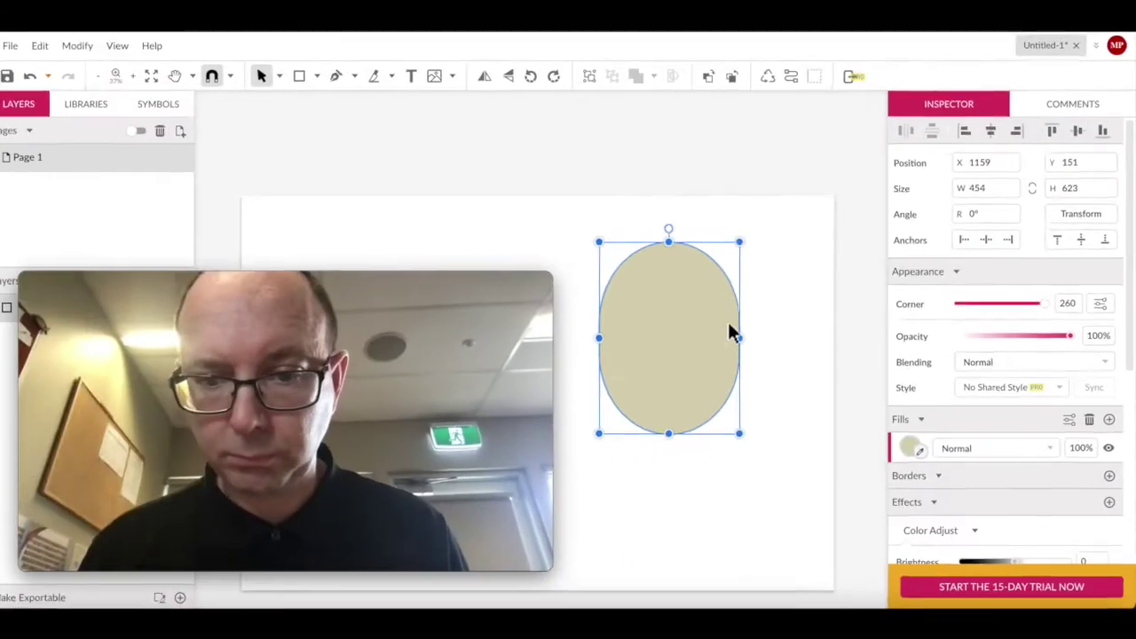
{"action": "left_click", "coordinate": [809, 300]}
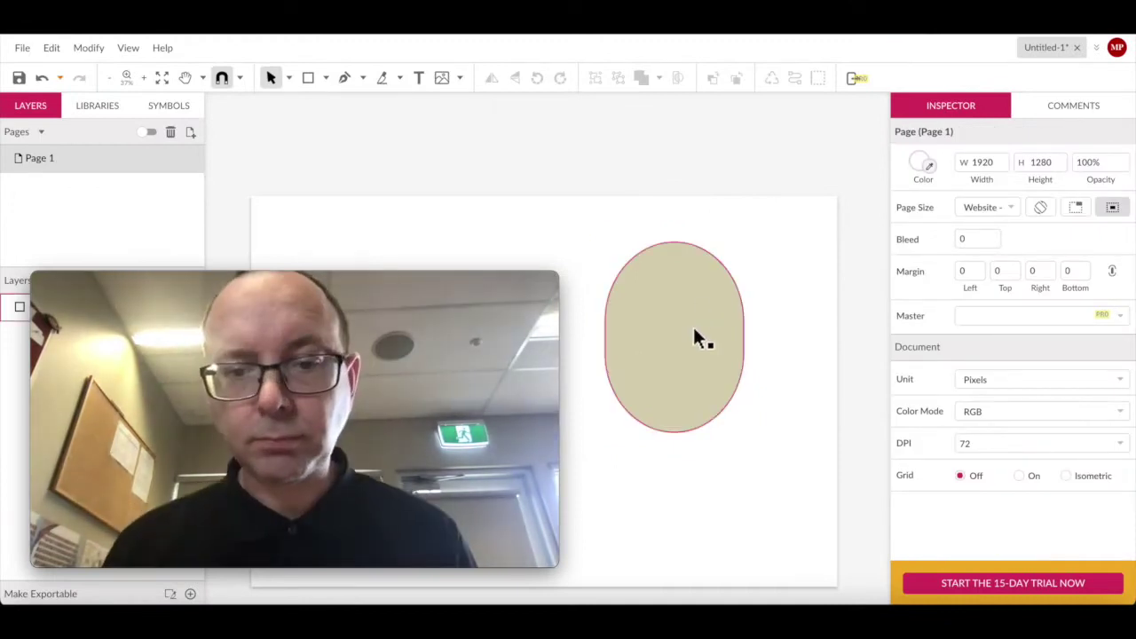
{"action": "left_click", "coordinate": [694, 330]}
{"action": "left_click_drag", "start_coordinate": [694, 329], "coordinate": [434, 309]}
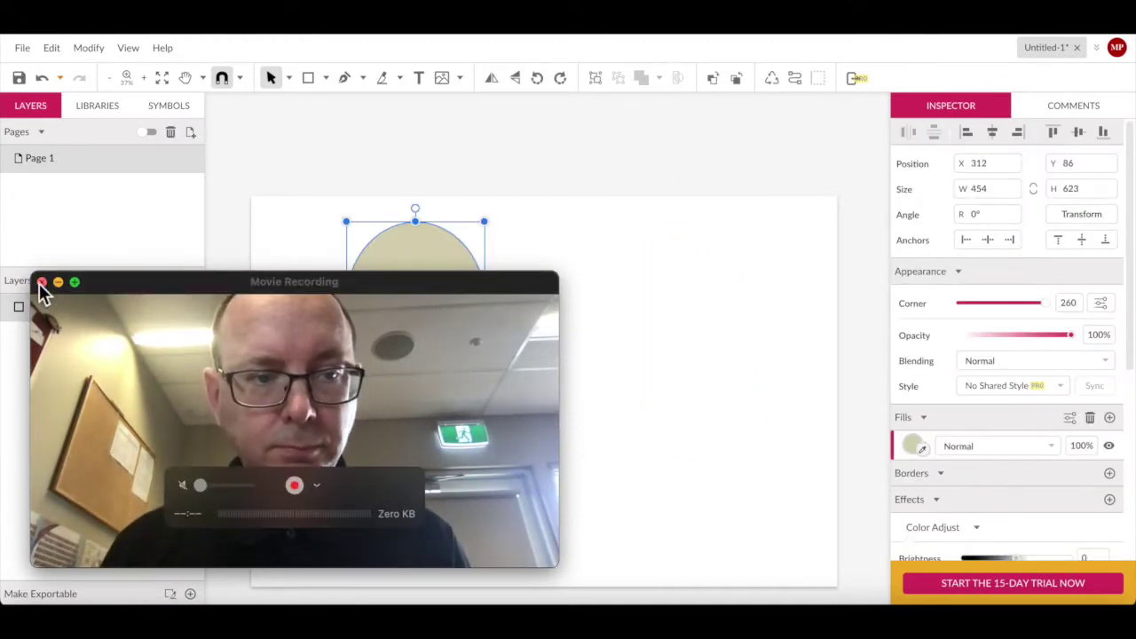
Place a small ellipse right of the oval and duplicate it just to its right
{"action": "left_click", "coordinate": [41, 282]}
{"action": "left_click", "coordinate": [577, 347]}
{"action": "left_click", "coordinate": [326, 78]}
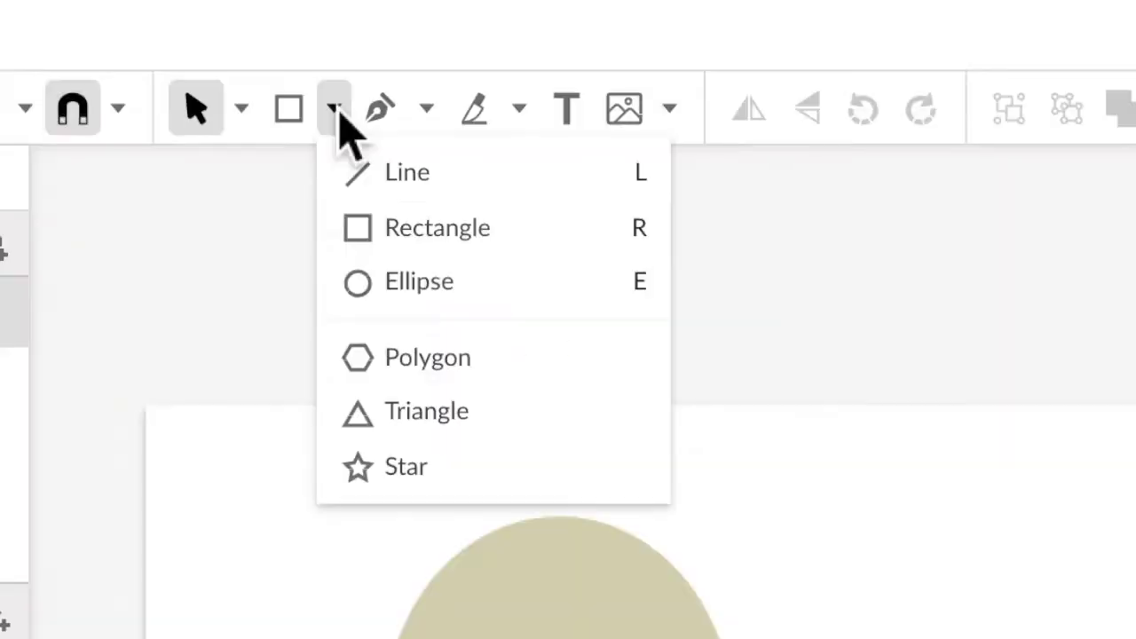
{"action": "left_click", "coordinate": [441, 298]}
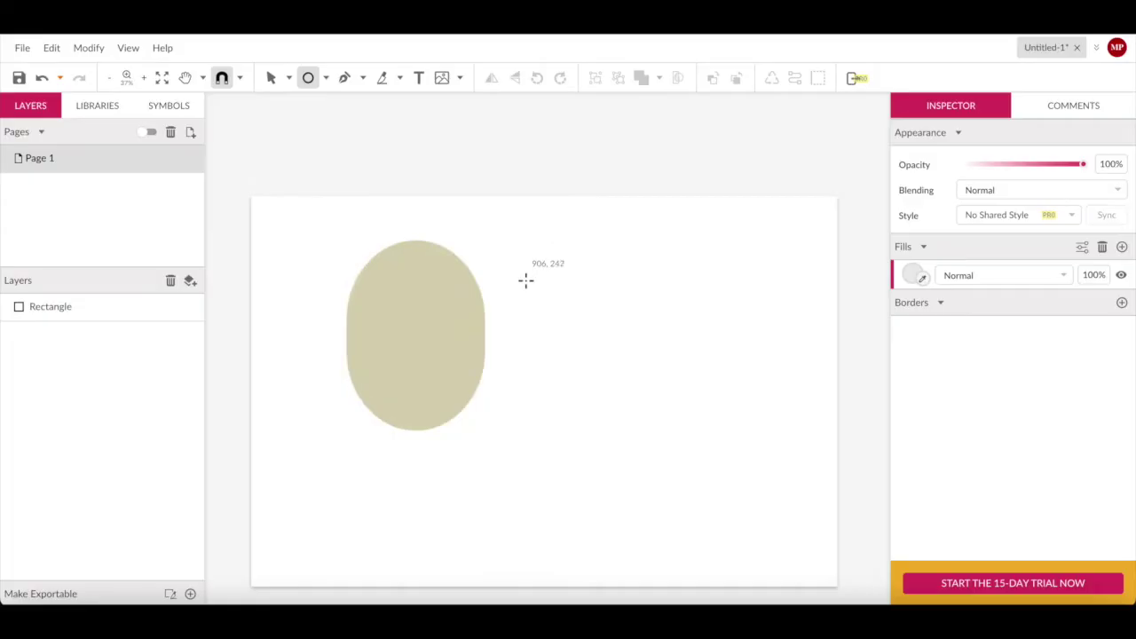
{"action": "left_click", "coordinate": [546, 293]}
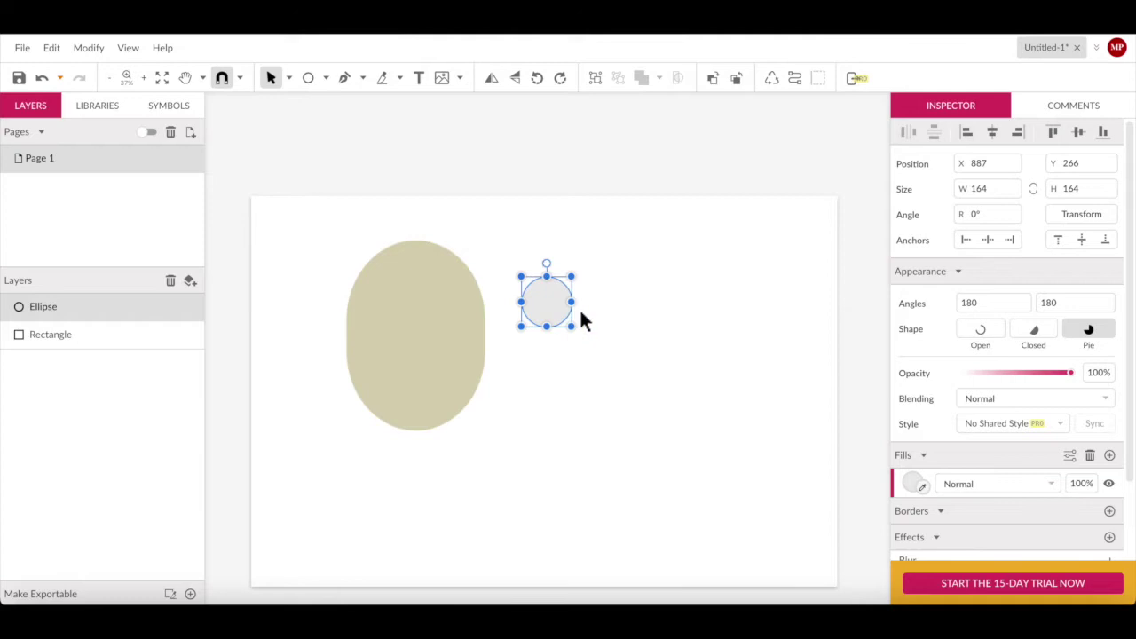
{"action": "left_click", "coordinate": [621, 297]}
{"action": "left_click", "coordinate": [555, 315]}
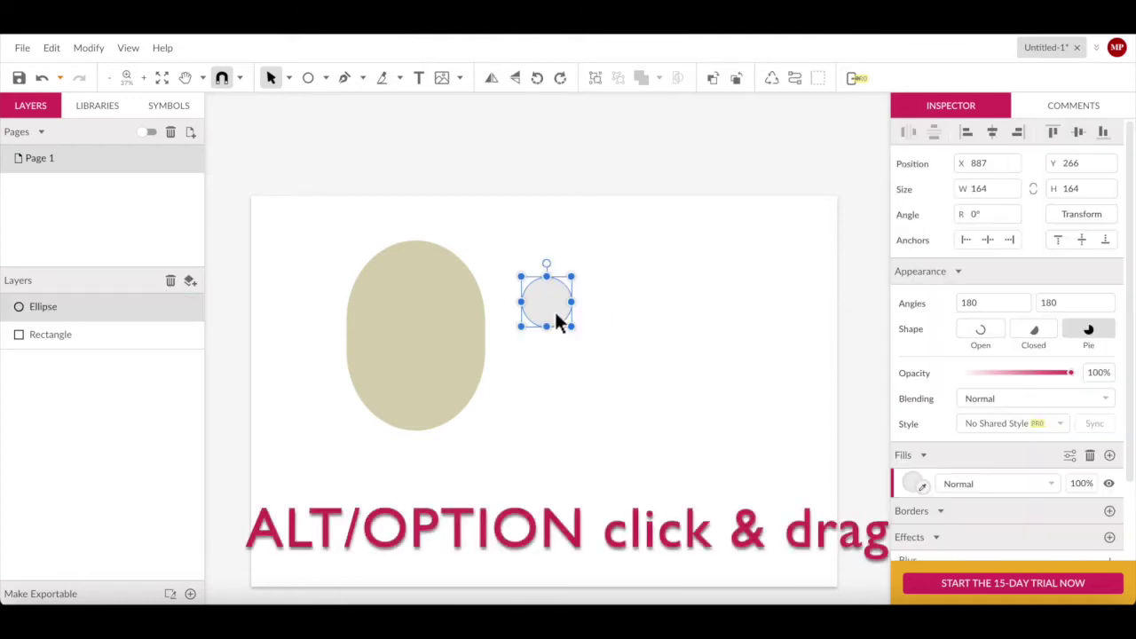
{"action": "left_click_drag", "start_coordinate": [638, 316], "coordinate": [637, 316]}
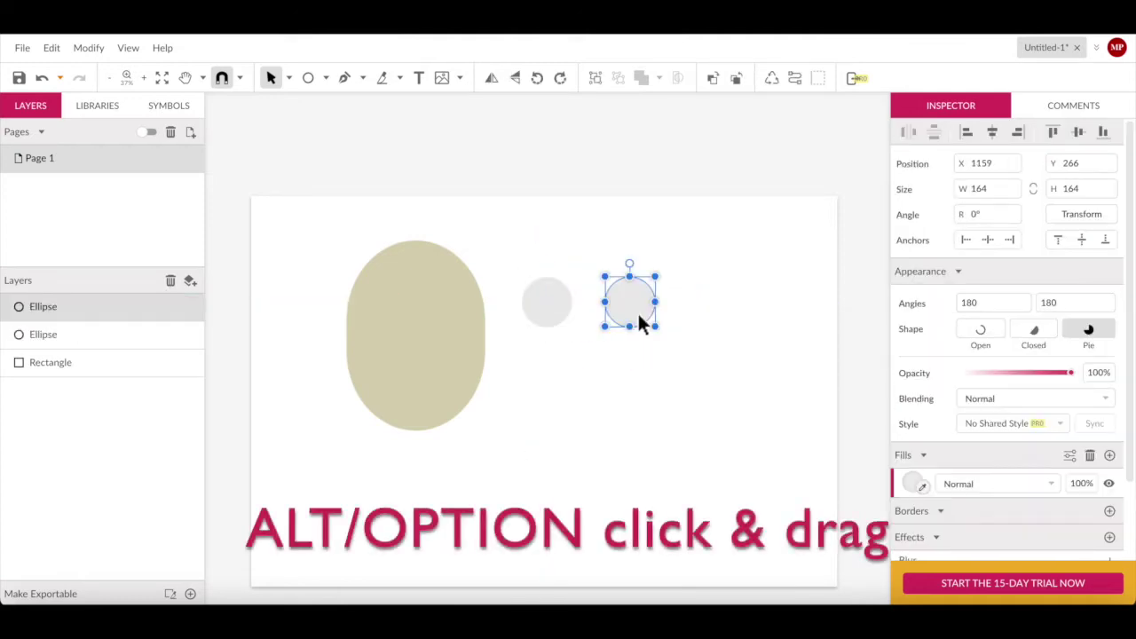
Add a black pupil circle onto the left of the two small ellipses
{"action": "left_click", "coordinate": [550, 308], "text": "shift"}
{"action": "left_click", "coordinate": [571, 373]}
{"action": "left_click", "coordinate": [550, 310]}
{"action": "left_click", "coordinate": [644, 312], "text": "shift"}
{"action": "left_click", "coordinate": [913, 484]}
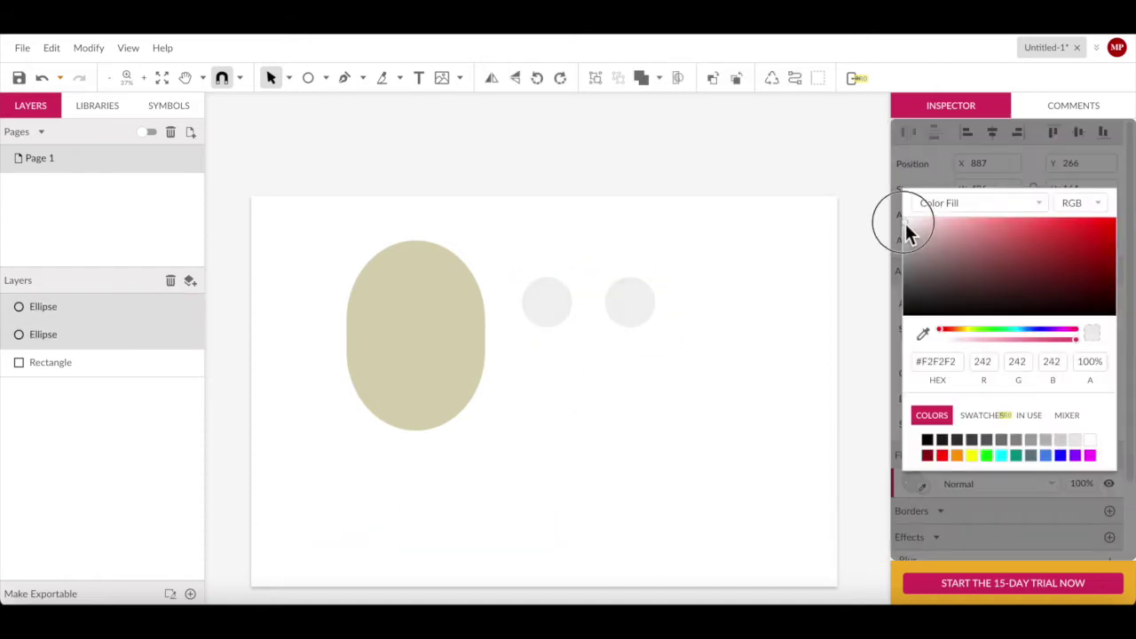
{"action": "left_click", "coordinate": [567, 319]}
{"action": "left_click_drag", "start_coordinate": [559, 313], "coordinate": [685, 306]}
{"action": "key", "text": "Escape"}
{"action": "mouse_move", "coordinate": [550, 302]}
{"action": "left_mouse_down"}
{"action": "mouse_move", "coordinate": [639, 435]}
{"action": "mouse_move", "coordinate": [551, 302]}
{"action": "left_mouse_up"}
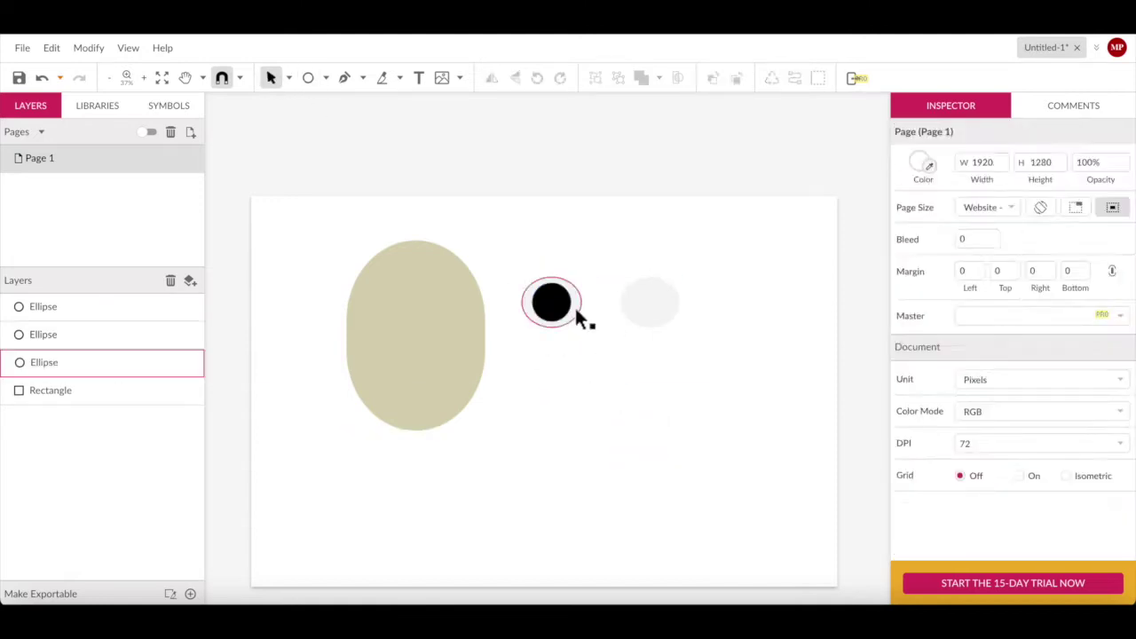
Give both eyes black pupils with a border
{"action": "left_click", "coordinate": [575, 313]}
{"action": "right_click", "coordinate": [659, 296]}
{"action": "right_click", "coordinate": [657, 298]}
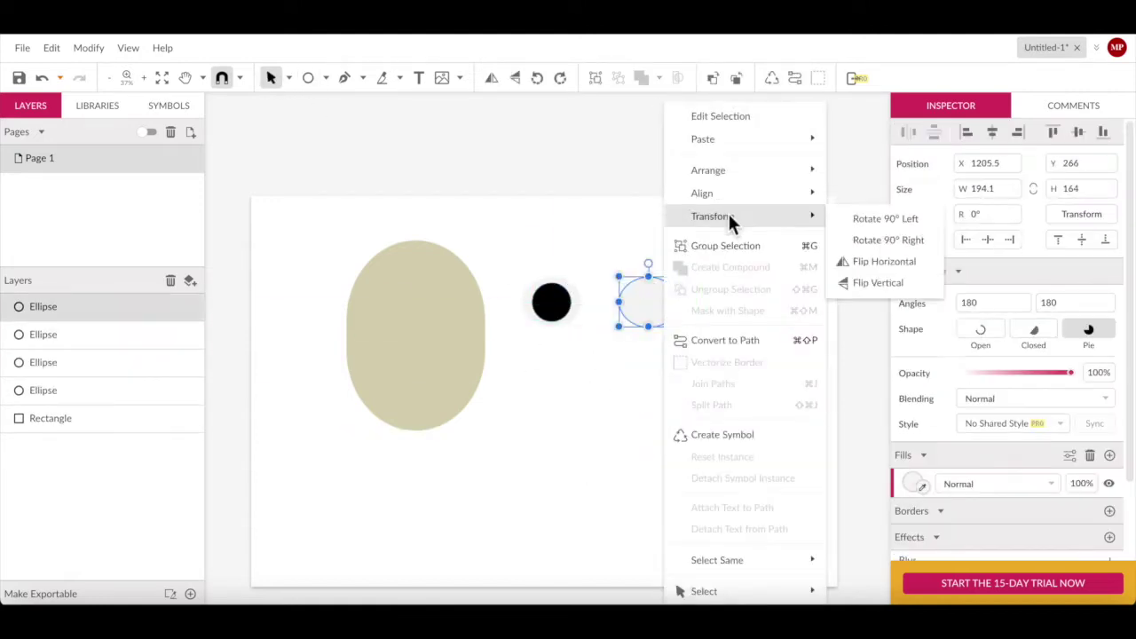
{"action": "right_click", "coordinate": [466, 327]}
{"action": "key", "text": "Escape"}
{"action": "left_click", "coordinate": [550, 302]}
{"action": "left_click", "coordinate": [647, 302], "text": "shift"}
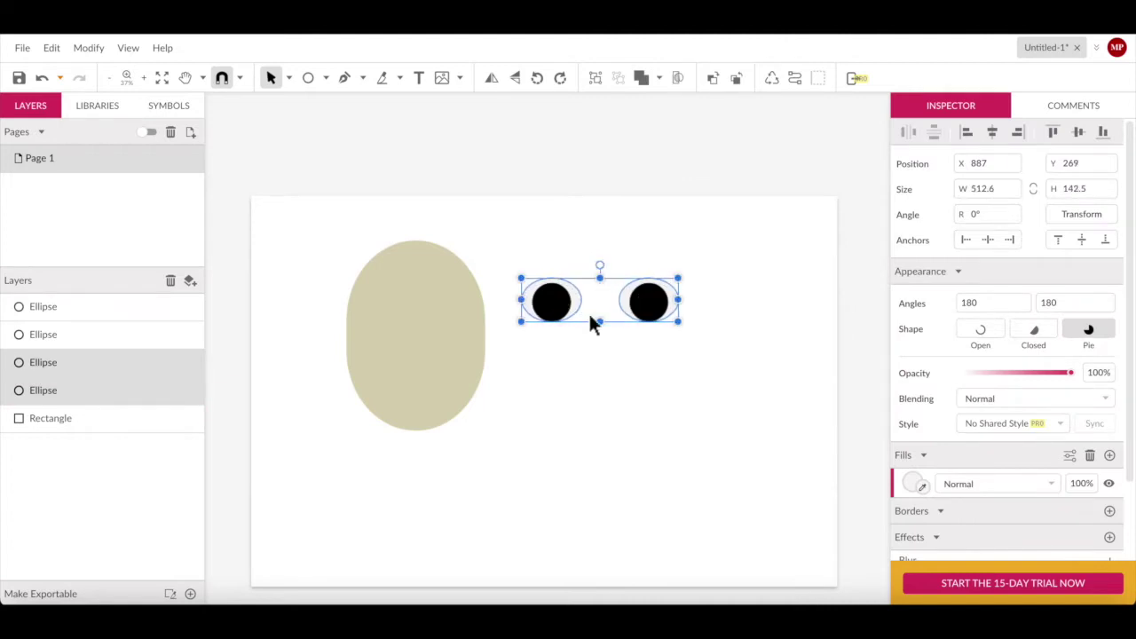
{"action": "left_click", "coordinate": [612, 372]}
{"action": "scroll", "coordinate": [603, 310], "scroll_direction": "up", "scroll_amount": 5}
{"action": "left_click", "coordinate": [408, 280]}
{"action": "left_click", "coordinate": [761, 329], "text": "shift"}
{"action": "scroll", "coordinate": [918, 355], "scroll_direction": "down", "scroll_amount": 2}
{"action": "left_click", "coordinate": [918, 418]}
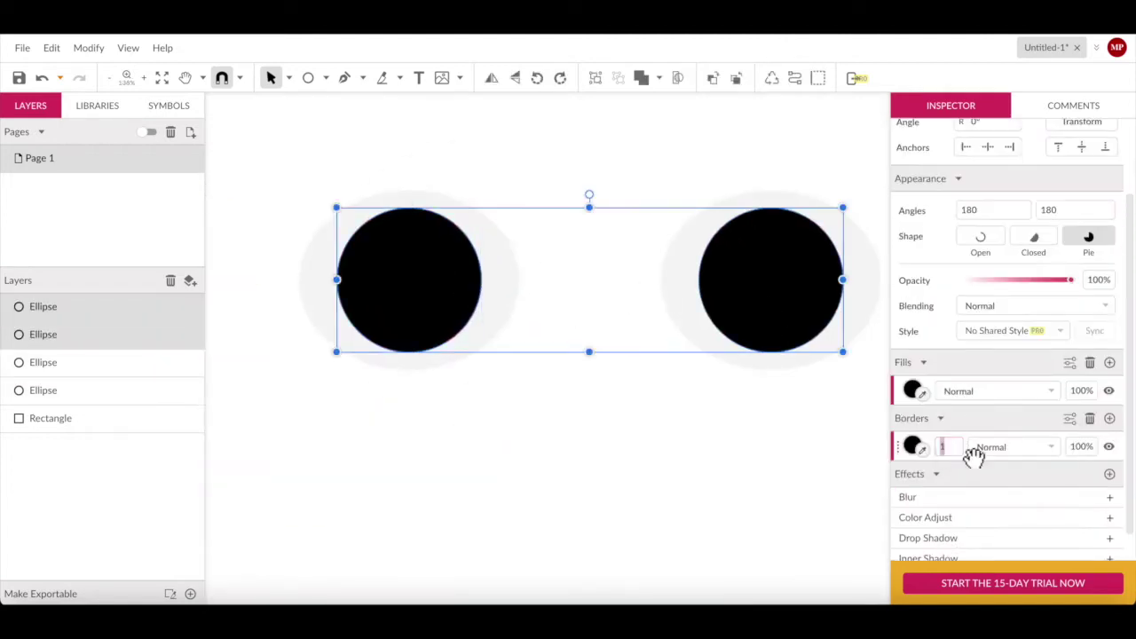
{"action": "left_click", "coordinate": [405, 282]}
Add white highlight circles to the pupils, sending the right eye's shape backward
{"action": "mouse_move", "coordinate": [406, 281]}
{"action": "left_mouse_down"}
{"action": "mouse_move", "coordinate": [446, 228]}
{"action": "mouse_move", "coordinate": [776, 240]}
{"action": "mouse_move", "coordinate": [596, 262]}
{"action": "left_mouse_up"}
{"action": "right_click", "coordinate": [777, 242]}
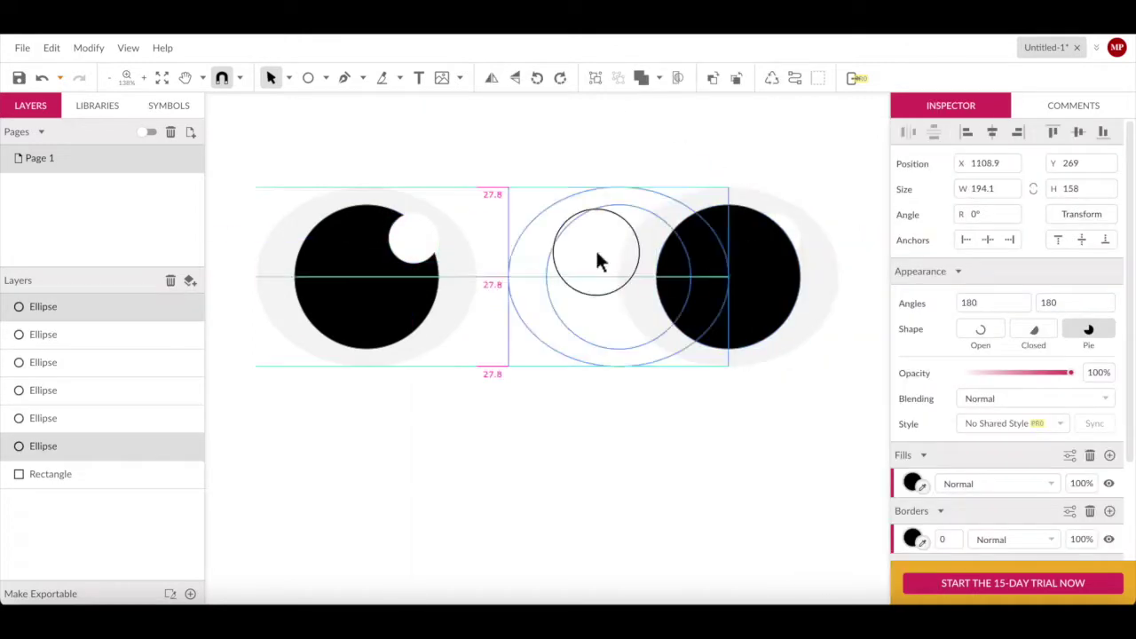
{"action": "right_click", "coordinate": [792, 266]}
{"action": "left_click", "coordinate": [1003, 219]}
{"action": "mouse_move", "coordinate": [641, 216]}
{"action": "left_mouse_down"}
{"action": "mouse_move", "coordinate": [736, 242]}
{"action": "mouse_move", "coordinate": [694, 292]}
{"action": "left_mouse_up"}
{"action": "left_click", "coordinate": [293, 178]}
Move both eyes onto the beige body and enlarge the body around them
{"action": "scroll", "coordinate": [303, 160], "scroll_direction": "down", "scroll_amount": 5}
{"action": "left_click", "coordinate": [524, 213]}
{"action": "left_click_drag", "start_coordinate": [501, 177], "coordinate": [713, 326]}
{"action": "mouse_move", "coordinate": [658, 258]}
{"action": "left_mouse_down"}
{"action": "mouse_move", "coordinate": [383, 260]}
{"action": "mouse_move", "coordinate": [425, 271]}
{"action": "left_mouse_up"}
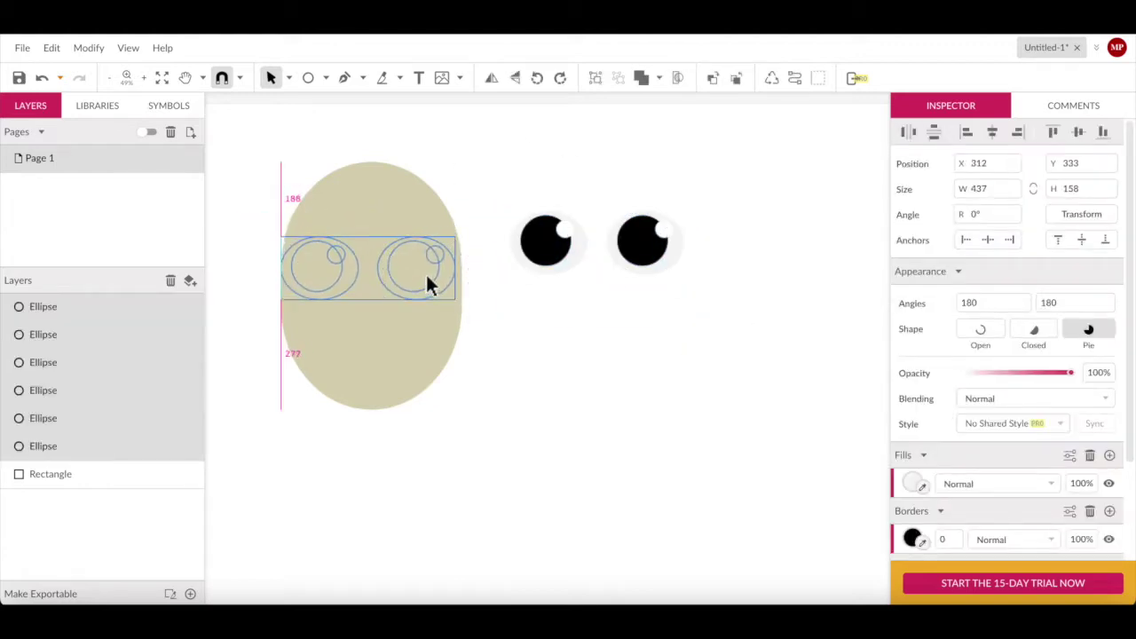
{"action": "left_click", "coordinate": [616, 317]}
{"action": "left_click", "coordinate": [399, 373]}
{"action": "left_click_drag", "start_coordinate": [444, 400], "coordinate": [472, 427]}
{"action": "key", "text": "Escape"}
{"action": "left_click", "coordinate": [426, 360]}
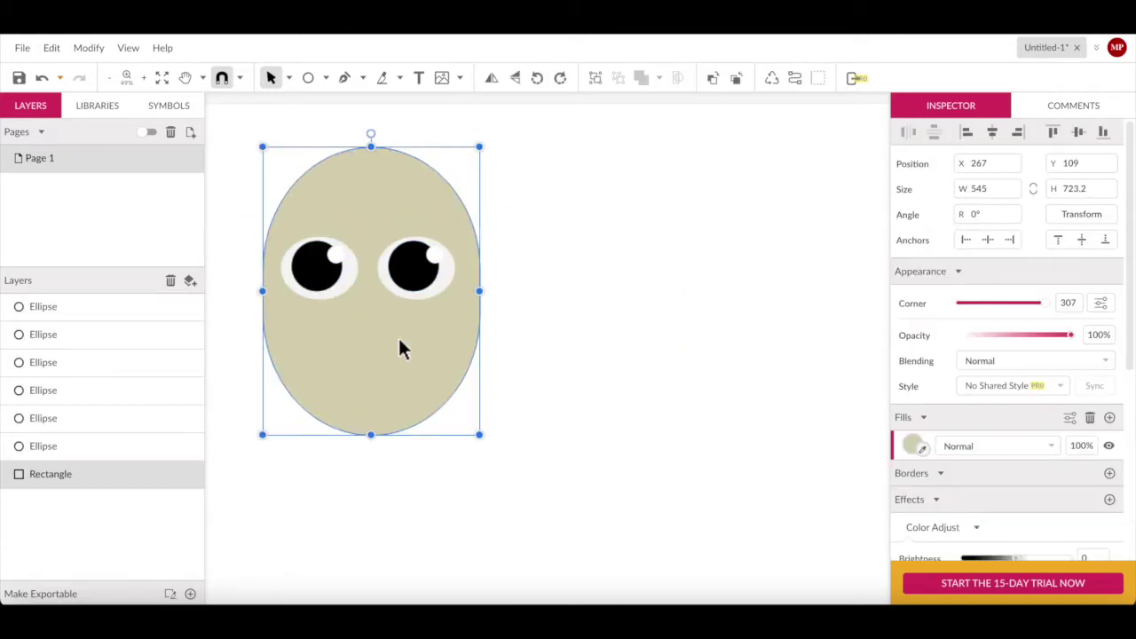
Draw a beige circle with a grey ellipse overlapping its top, and select both
{"action": "left_click_drag", "start_coordinate": [643, 236], "coordinate": [780, 373]}
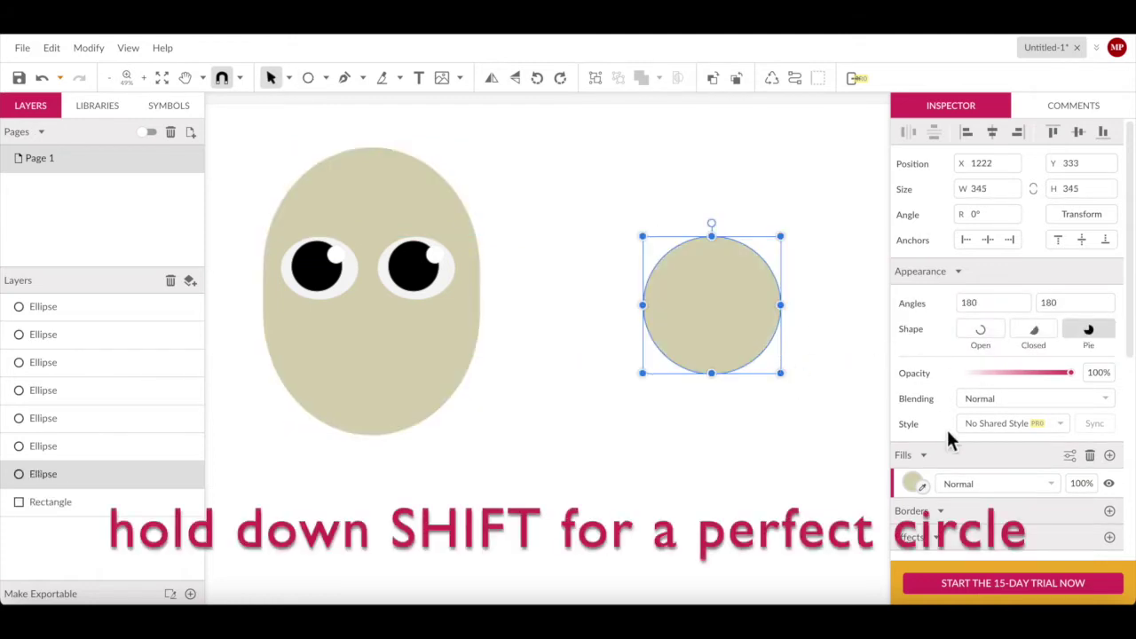
{"action": "key", "text": "Escape"}
{"action": "left_click", "coordinate": [308, 78]}
{"action": "left_click_drag", "start_coordinate": [646, 182], "coordinate": [785, 308]}
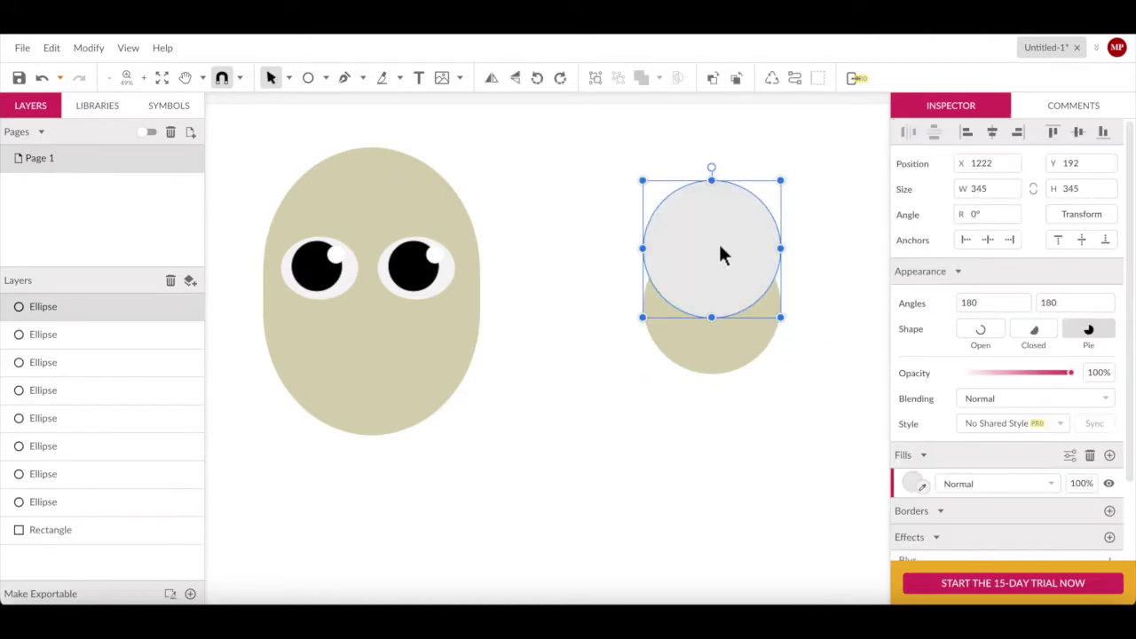
{"action": "mouse_move", "coordinate": [718, 283]}
{"action": "left_mouse_down"}
{"action": "mouse_move", "coordinate": [715, 238]}
{"action": "mouse_move", "coordinate": [726, 253]}
{"action": "left_mouse_up"}
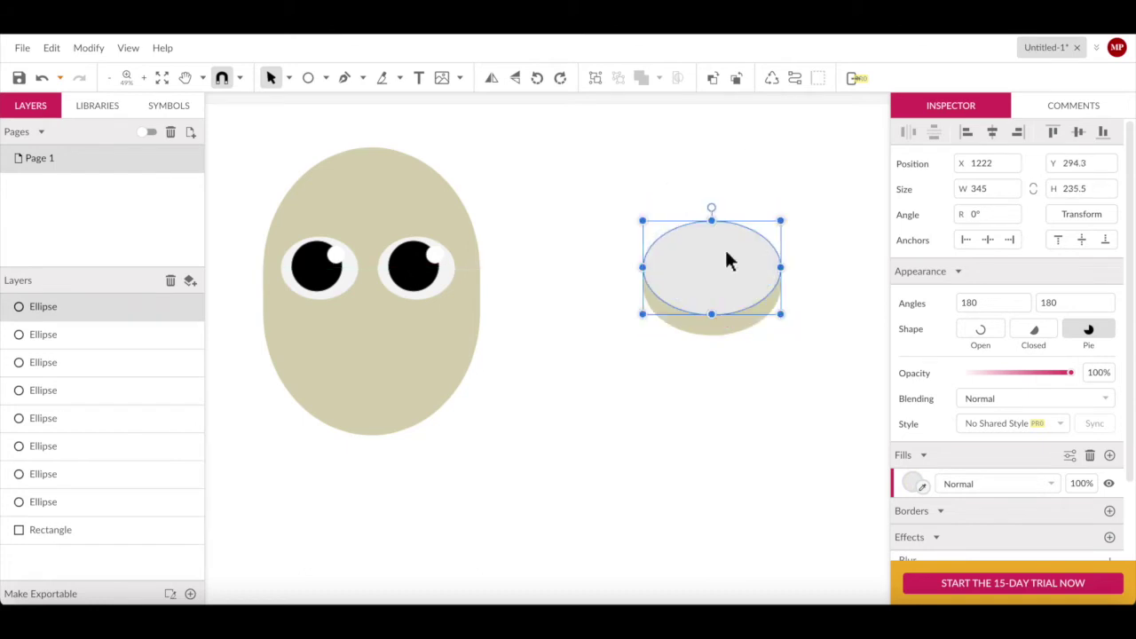
{"action": "left_click", "coordinate": [743, 346]}
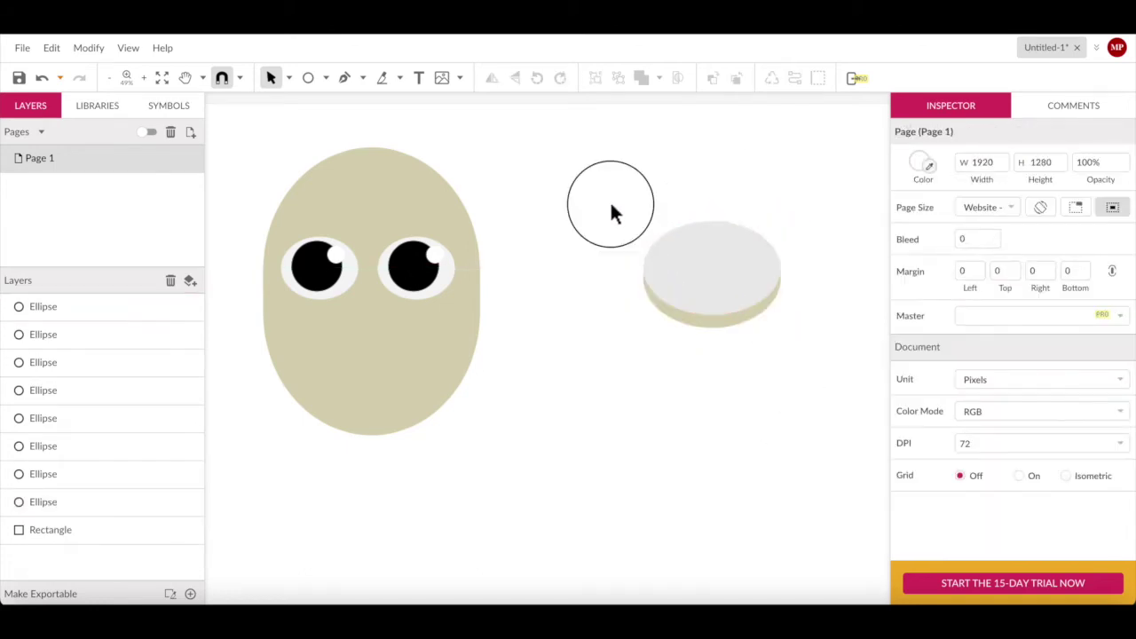
{"action": "left_click_drag", "start_coordinate": [611, 205], "coordinate": [837, 372]}
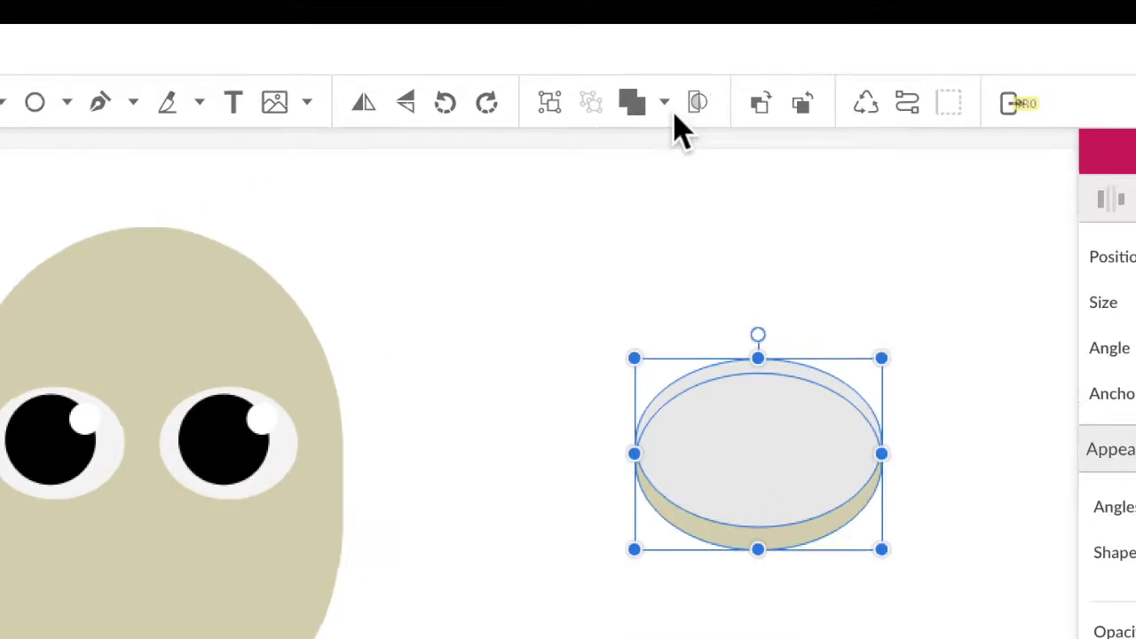
Subtract them into a crescent, darken its beige fill, and move it into the face
{"action": "left_click", "coordinate": [658, 79]}
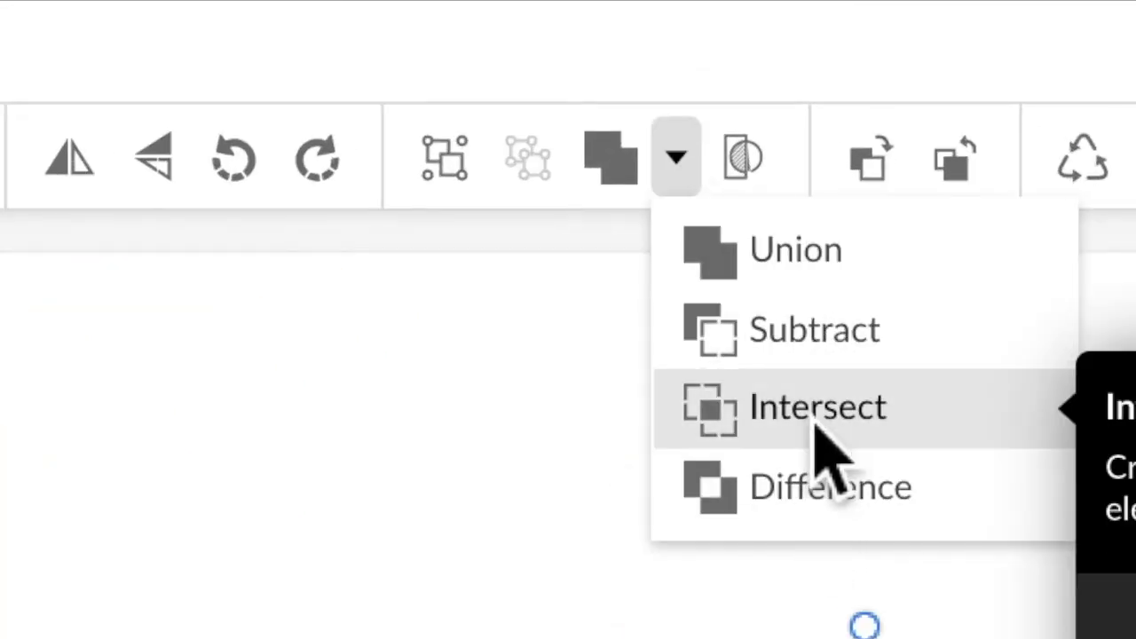
{"action": "left_click", "coordinate": [655, 168]}
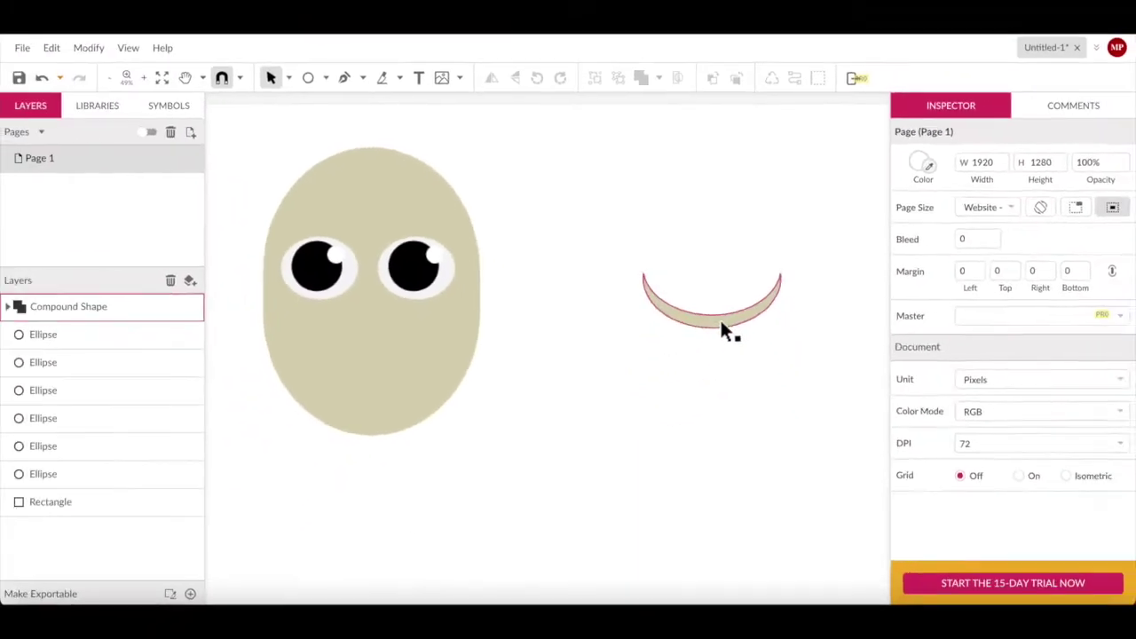
{"action": "left_click", "coordinate": [914, 511]}
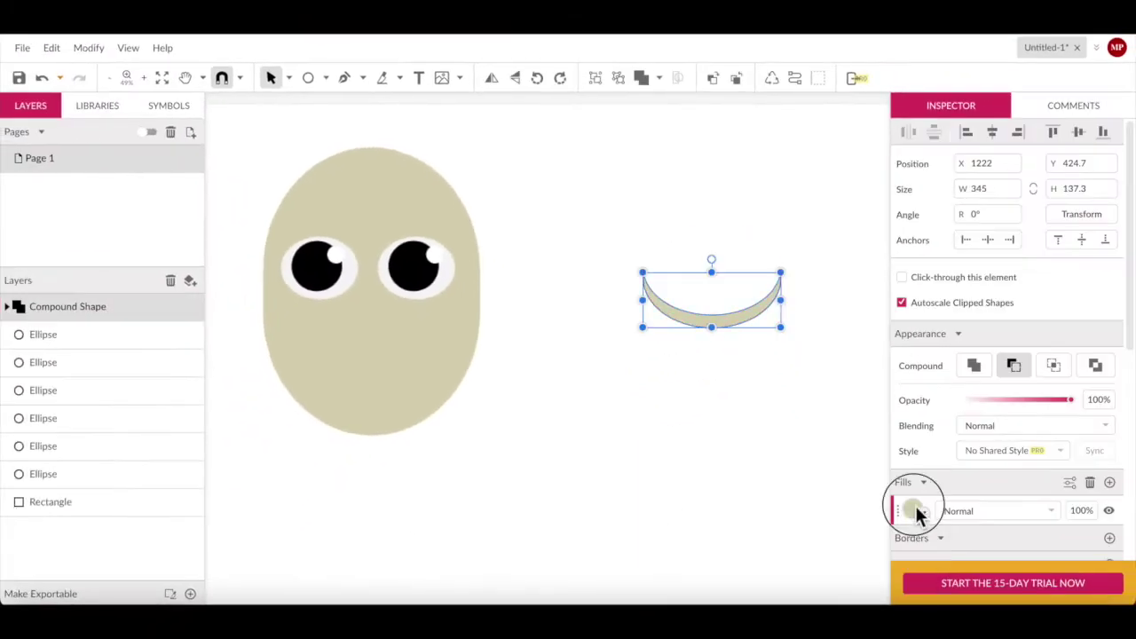
{"action": "left_click_drag", "start_coordinate": [940, 268], "coordinate": [944, 269]}
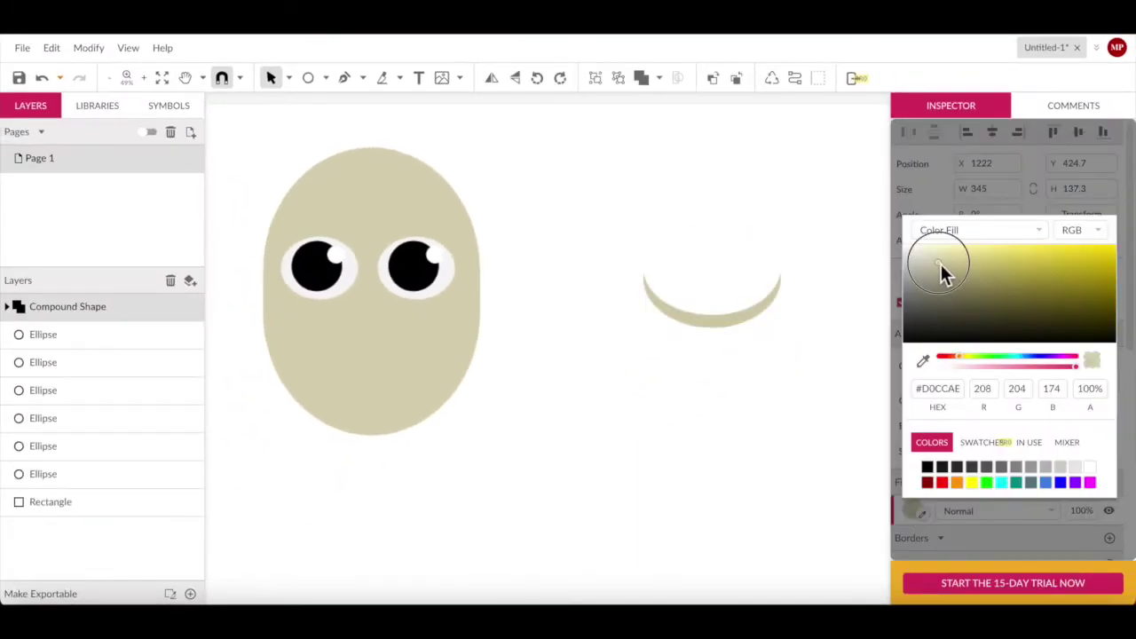
{"action": "left_click", "coordinate": [865, 346]}
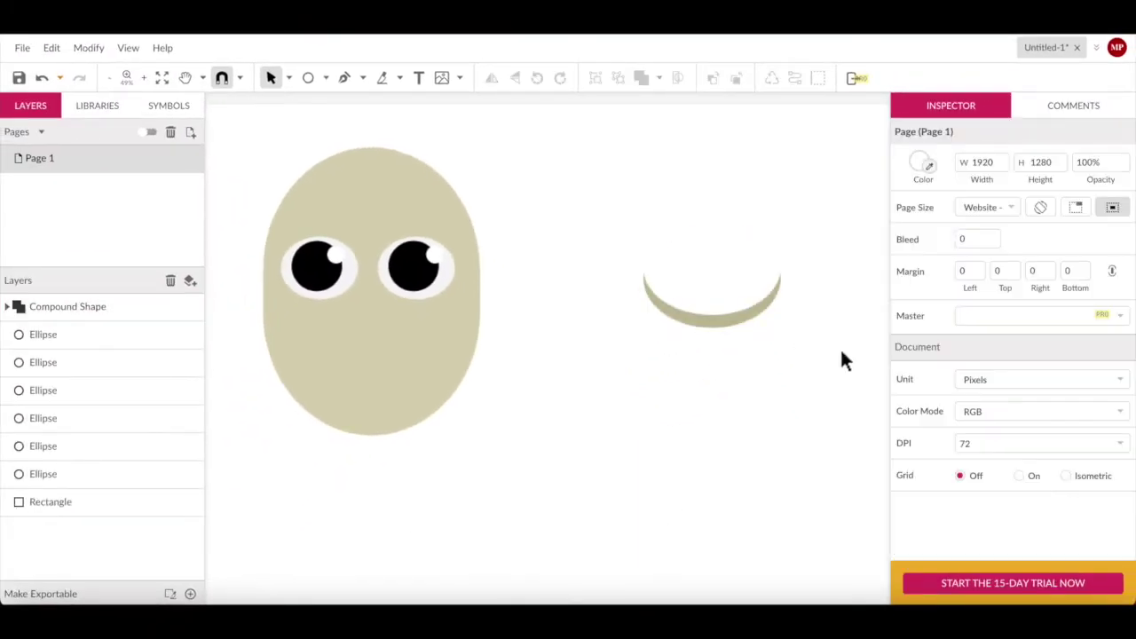
{"action": "left_click_drag", "start_coordinate": [710, 306], "coordinate": [364, 331]}
Copy a black pupil out beside the face and enlarge it
{"action": "left_click", "coordinate": [571, 430]}
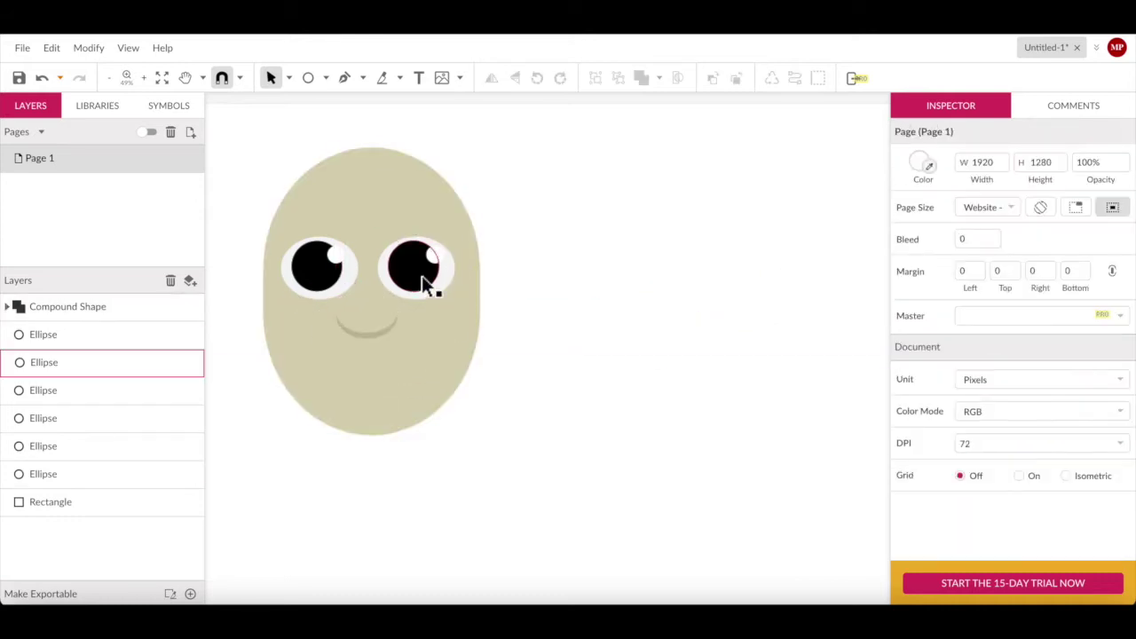
{"action": "left_click_drag", "start_coordinate": [421, 275], "coordinate": [681, 253]}
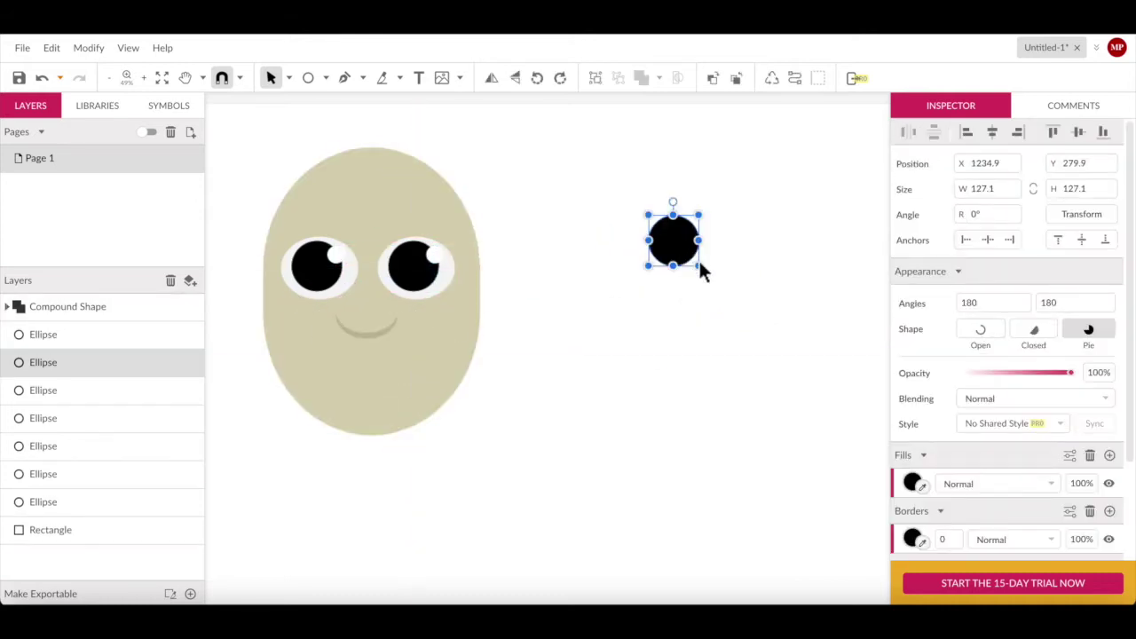
{"action": "left_click_drag", "start_coordinate": [768, 317], "coordinate": [765, 330]}
Subtract a rectangle from the circle's top half to leave a black semicircle
{"action": "left_click", "coordinate": [326, 78]}
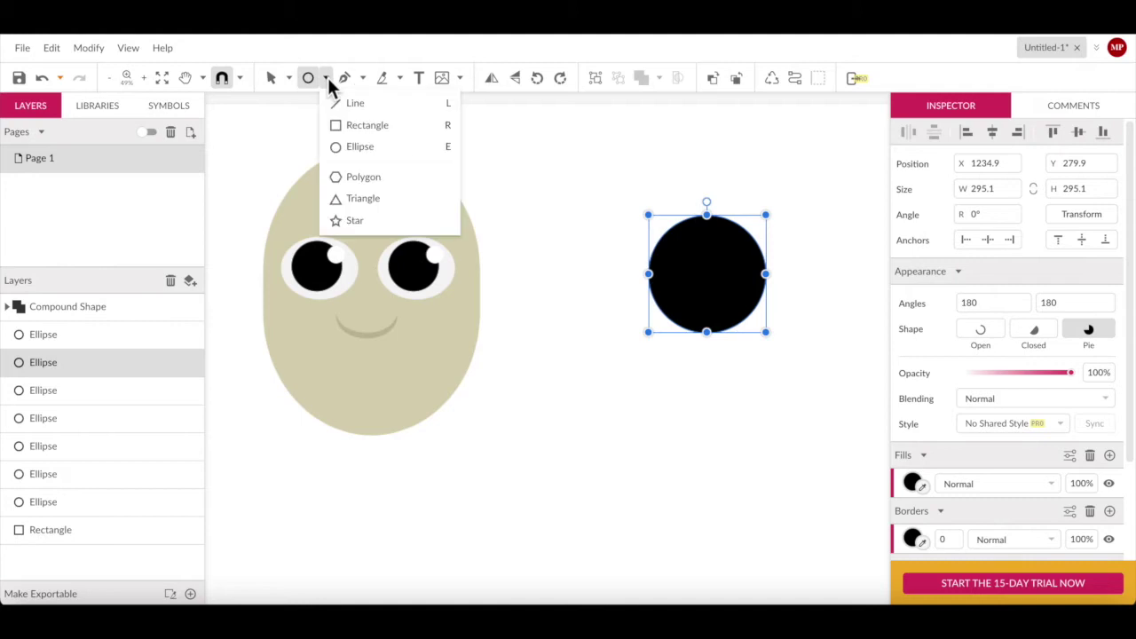
{"action": "left_click", "coordinate": [355, 124]}
{"action": "left_click_drag", "start_coordinate": [612, 192], "coordinate": [807, 286]}
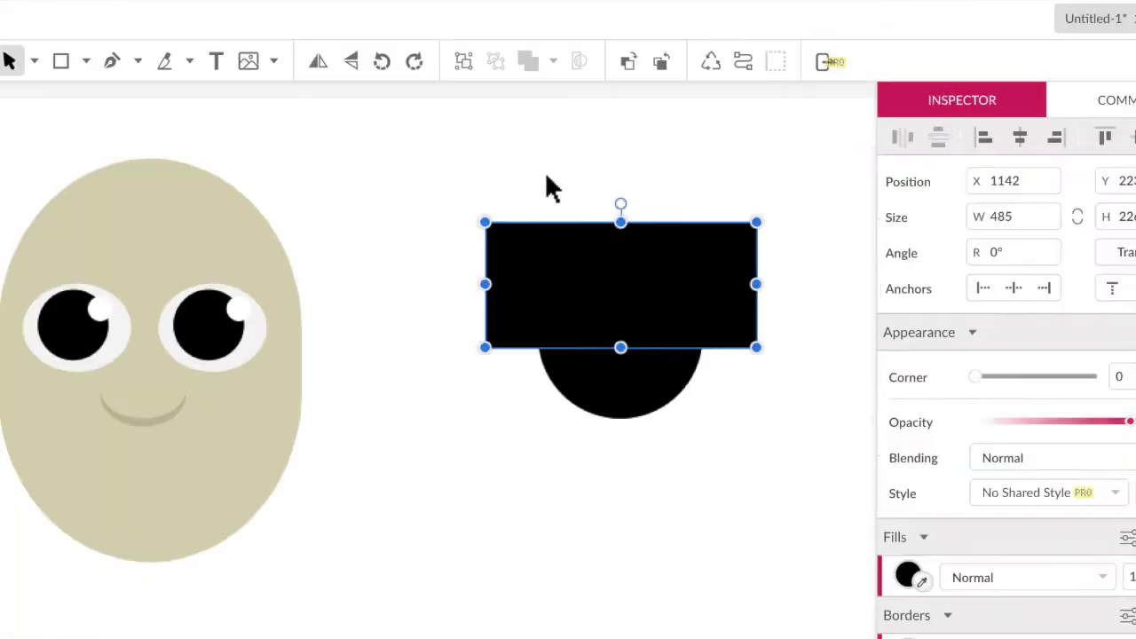
{"action": "left_click_drag", "start_coordinate": [546, 188], "coordinate": [729, 439]}
{"action": "left_click", "coordinate": [527, 62]}
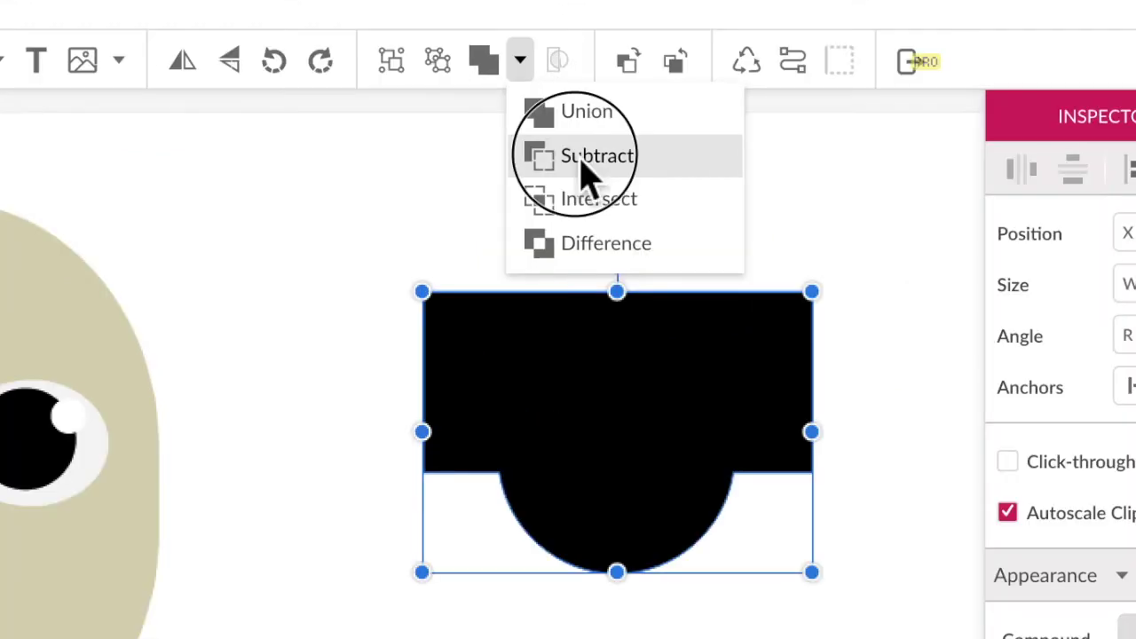
{"action": "left_click", "coordinate": [591, 127]}
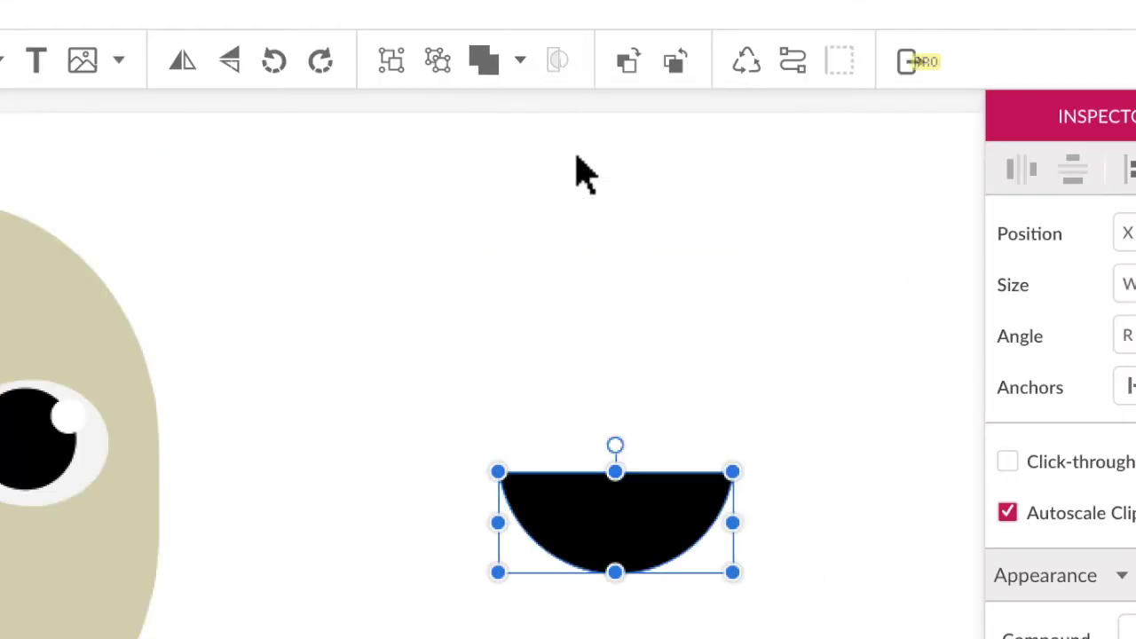
{"action": "left_click", "coordinate": [553, 298]}
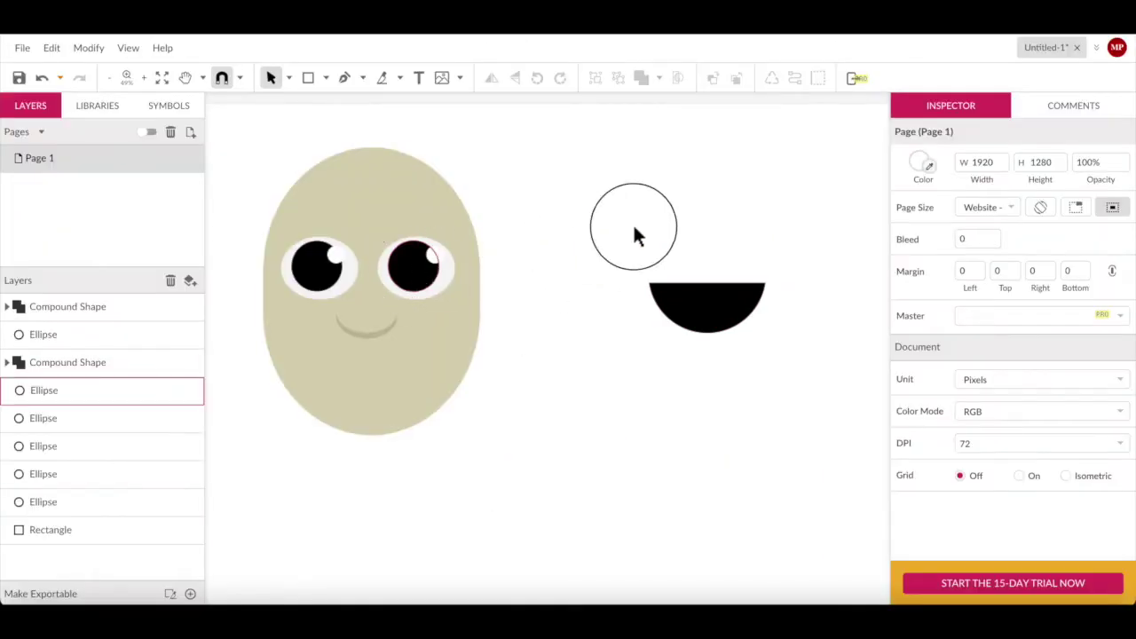
{"action": "left_click_drag", "start_coordinate": [634, 227], "coordinate": [694, 214]}
Duplicate the black semicircle and bring a pink-filled circle to the front over it
{"action": "left_click", "coordinate": [715, 322]}
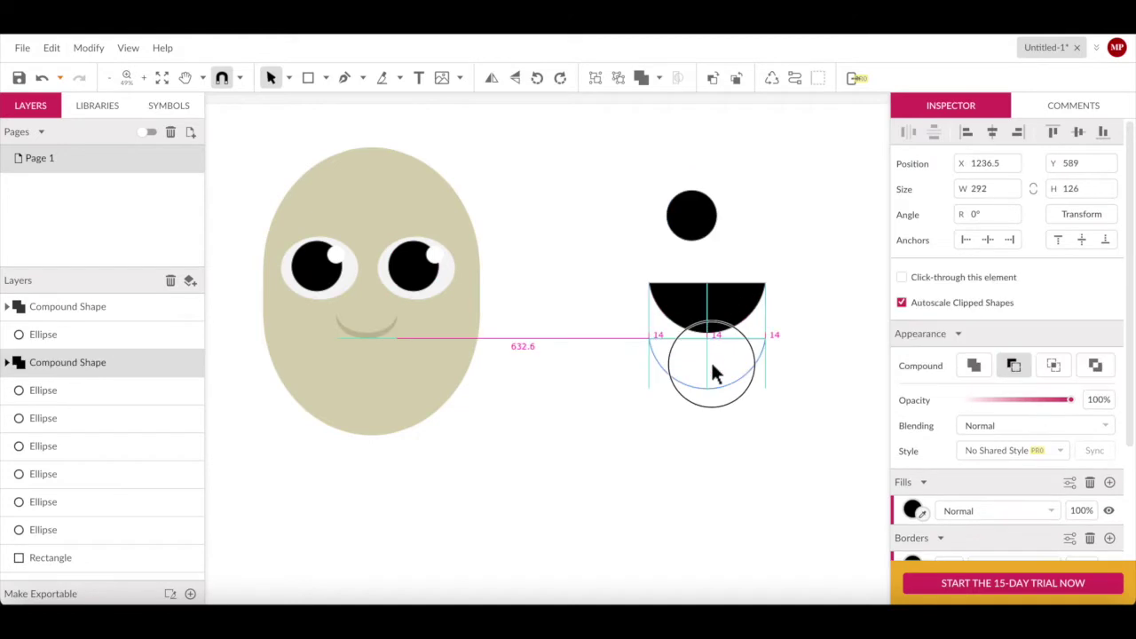
{"action": "key", "text": "ctrl+d"}
{"action": "mouse_move", "coordinate": [717, 311]}
{"action": "left_mouse_down"}
{"action": "mouse_move", "coordinate": [690, 234]}
{"action": "mouse_move", "coordinate": [717, 281]}
{"action": "left_mouse_up"}
{"action": "left_click", "coordinate": [689, 204]}
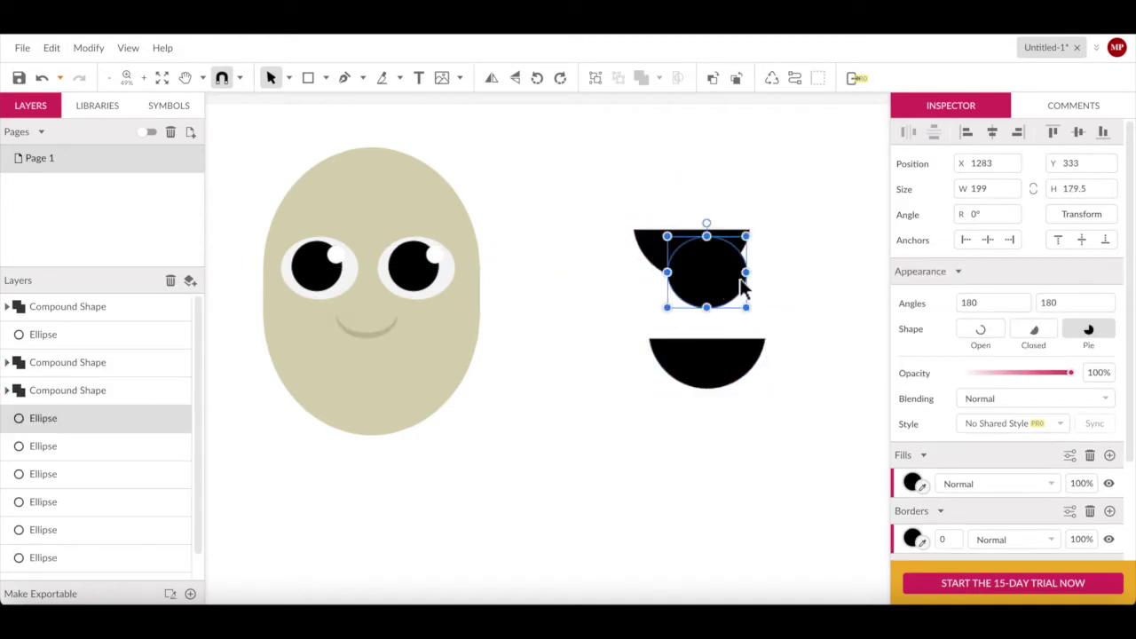
{"action": "left_click", "coordinate": [912, 483]}
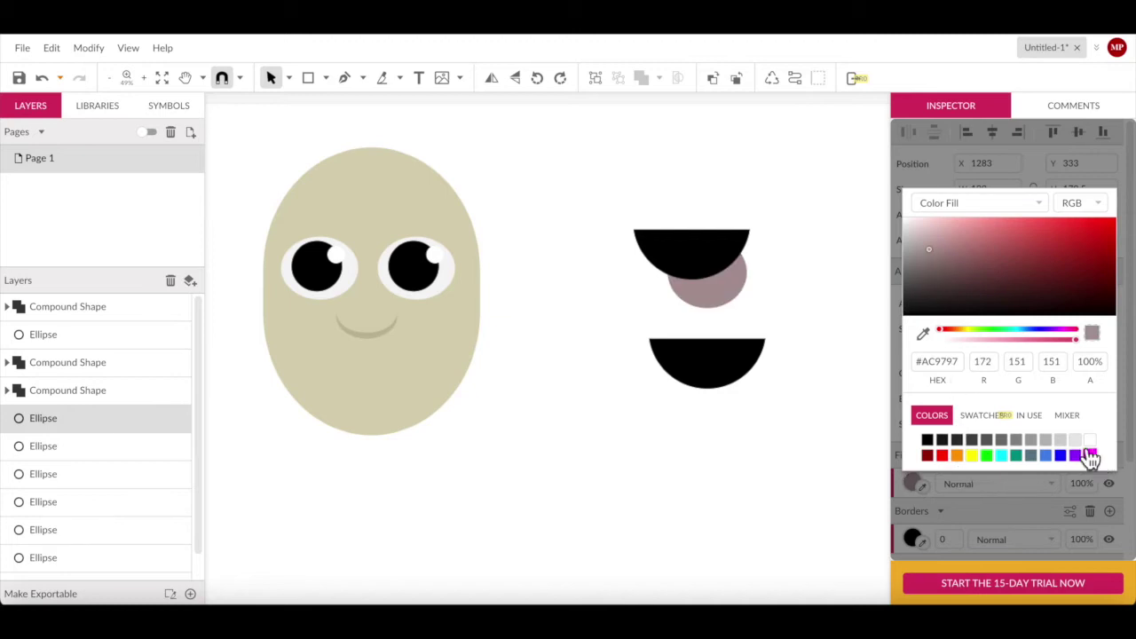
{"action": "left_click", "coordinate": [725, 295]}
{"action": "left_click", "coordinate": [664, 254]}
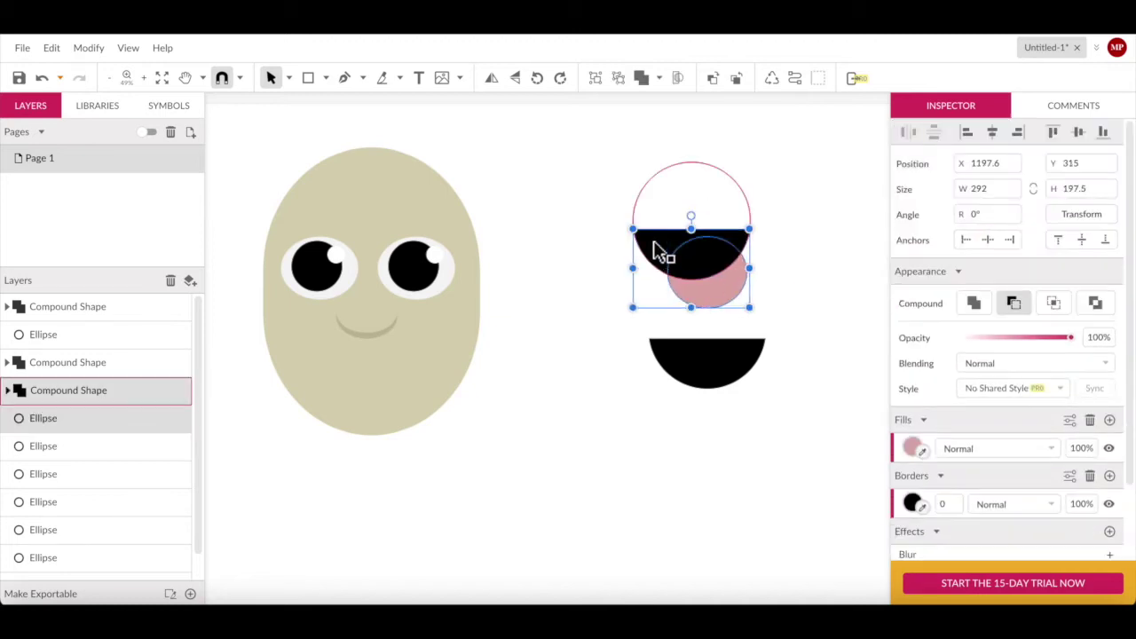
{"action": "right_click", "coordinate": [731, 269]}
{"action": "left_click", "coordinate": [948, 172]}
{"action": "left_click", "coordinate": [717, 296]}
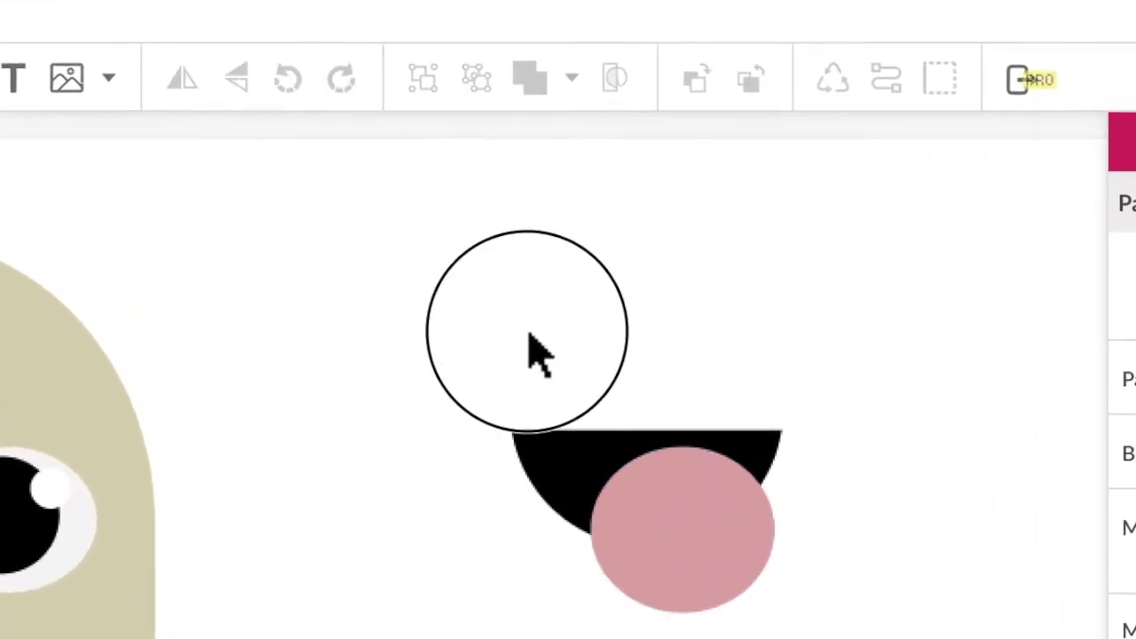
Intersect the semicircle and pink circle into a pink tongue and place it in the mouth
{"action": "left_click_drag", "start_coordinate": [525, 323], "coordinate": [812, 595]}
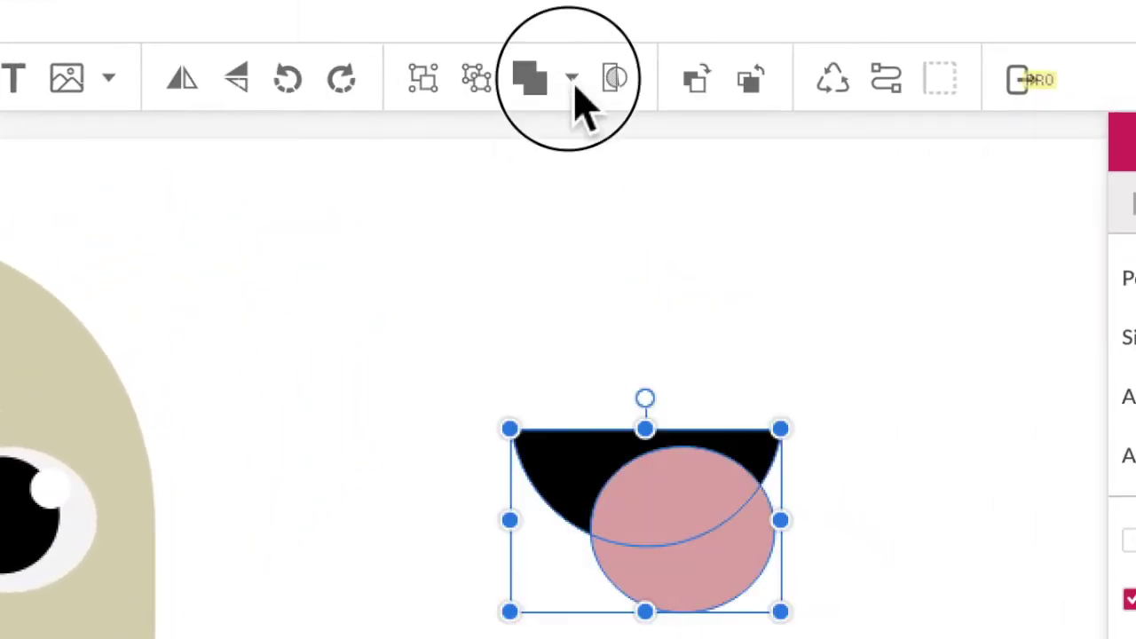
{"action": "left_click", "coordinate": [571, 80]}
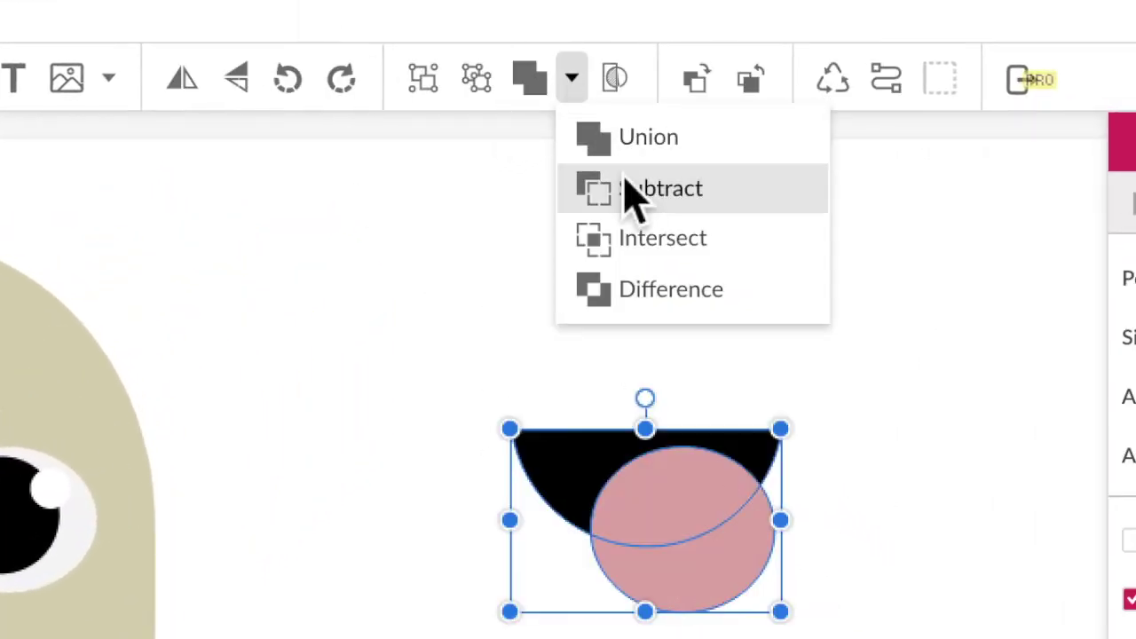
{"action": "left_click", "coordinate": [689, 262]}
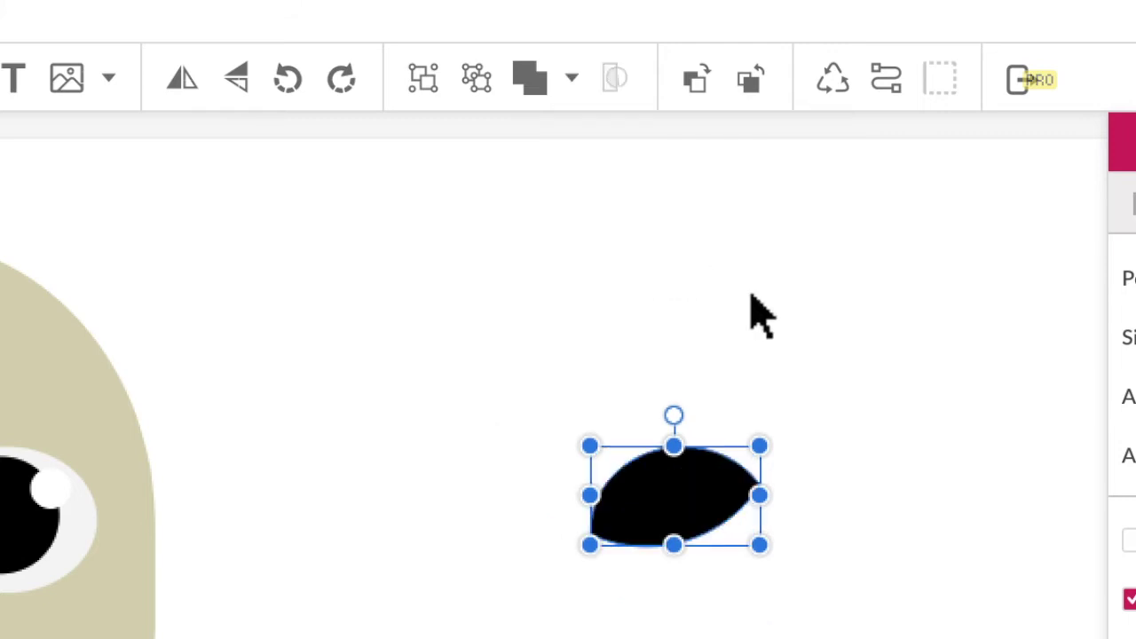
{"action": "left_click", "coordinate": [848, 615]}
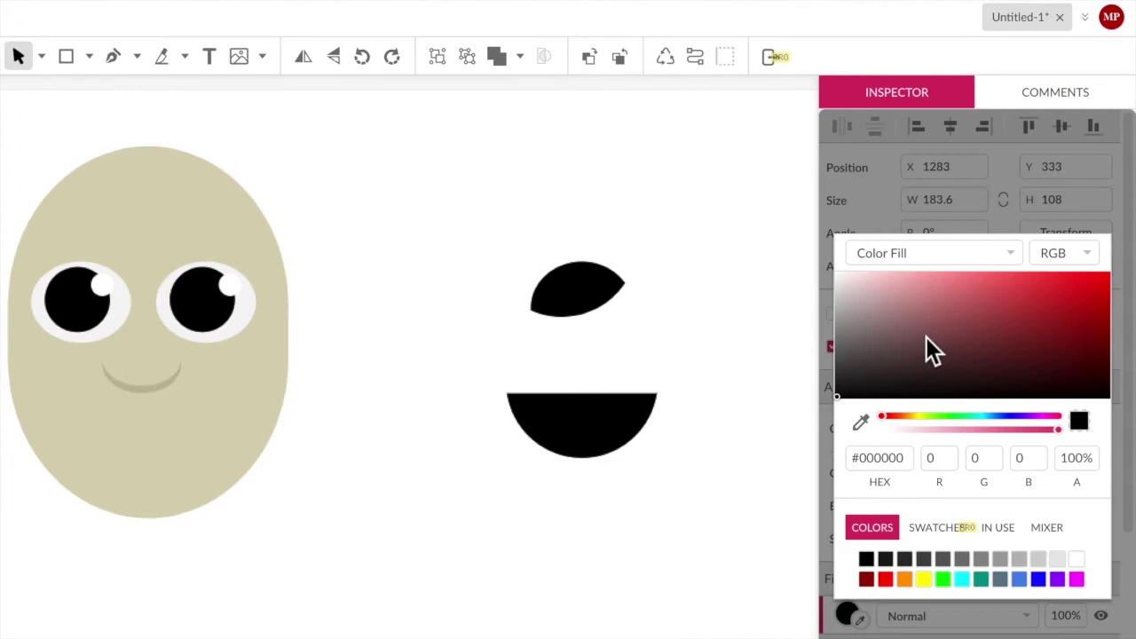
{"action": "left_click", "coordinate": [901, 297]}
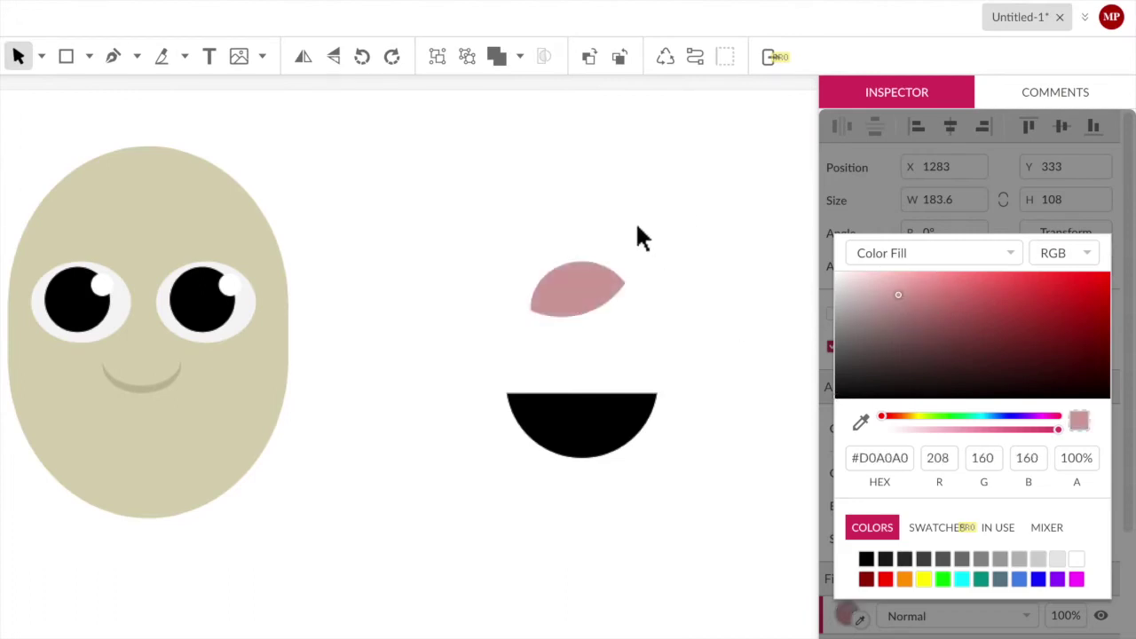
{"action": "left_click", "coordinate": [626, 238]}
{"action": "left_click_drag", "start_coordinate": [591, 271], "coordinate": [607, 415]}
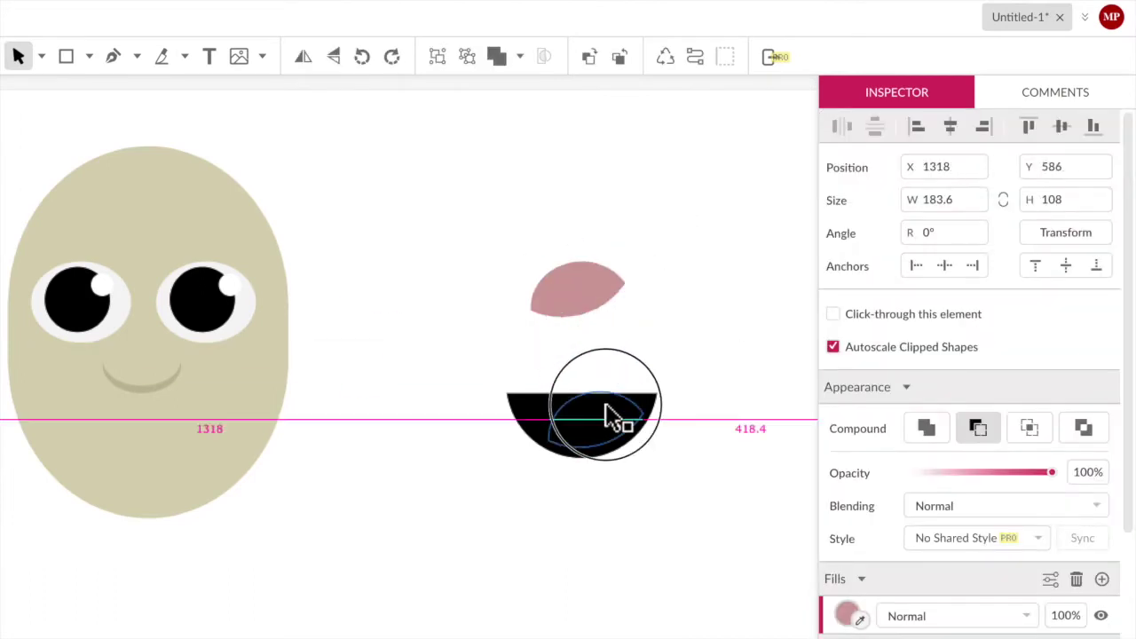
Enlarge the black mouth and move it onto the lower part of the face
{"action": "left_click", "coordinate": [649, 268]}
{"action": "left_click", "coordinate": [532, 424]}
{"action": "left_click_drag", "start_coordinate": [507, 393], "coordinate": [491, 378]}
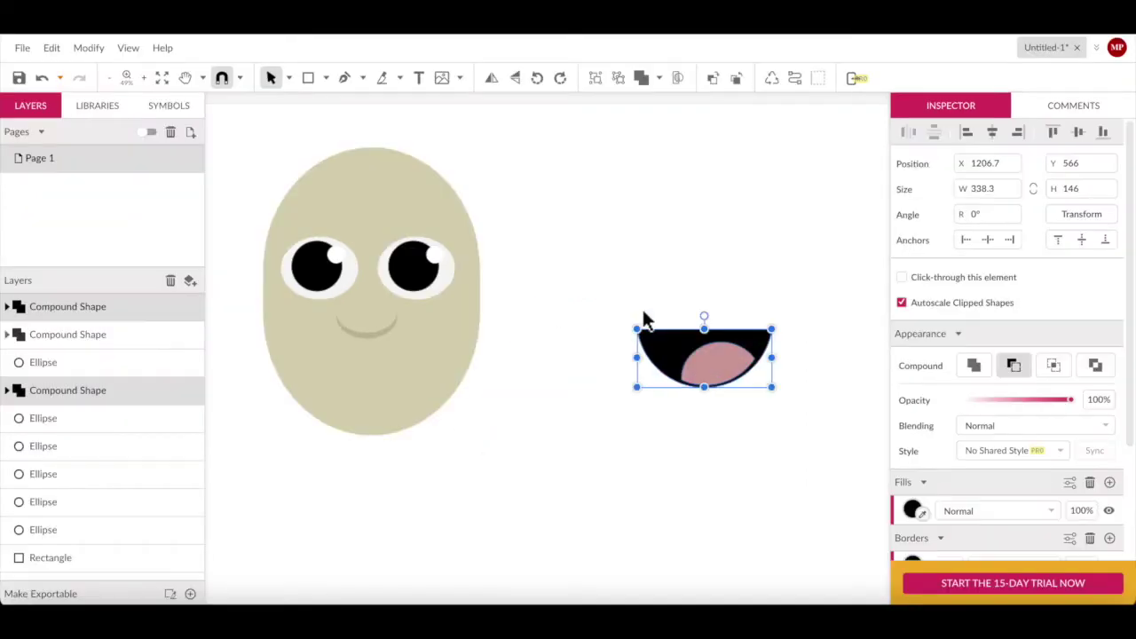
{"action": "left_click_drag", "start_coordinate": [720, 363], "coordinate": [377, 385]}
Copy the crescent below the mouth as a chin crease and narrow it
{"action": "left_click", "coordinate": [632, 325]}
{"action": "left_click_drag", "start_coordinate": [387, 336], "coordinate": [386, 380]}
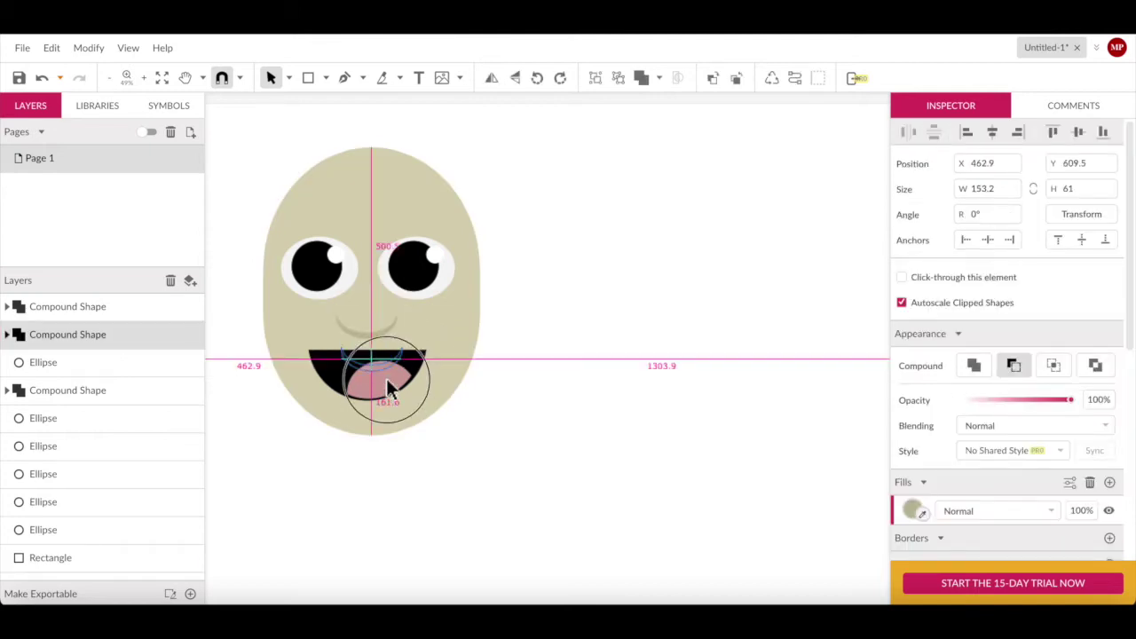
{"action": "left_click_drag", "start_coordinate": [384, 422], "coordinate": [383, 425]}
{"action": "left_click", "coordinate": [568, 429]}
{"action": "left_click", "coordinate": [376, 430]}
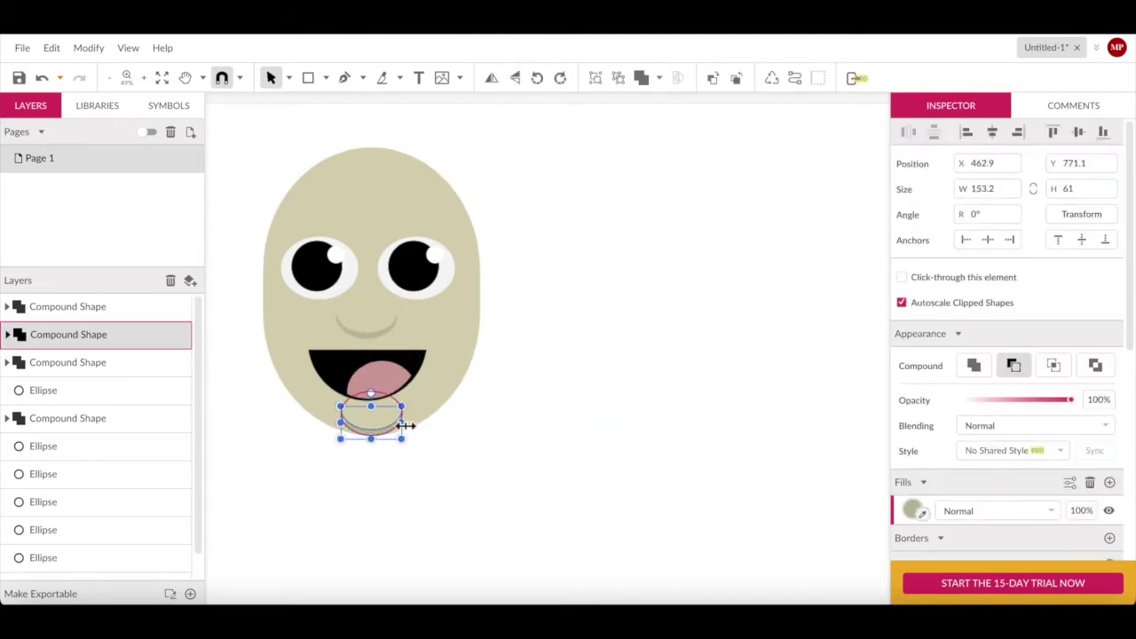
{"action": "mouse_move", "coordinate": [406, 422]}
{"action": "left_mouse_down"}
{"action": "mouse_move", "coordinate": [397, 427]}
{"action": "mouse_move", "coordinate": [601, 247]}
{"action": "mouse_move", "coordinate": [644, 249]}
{"action": "left_mouse_up"}
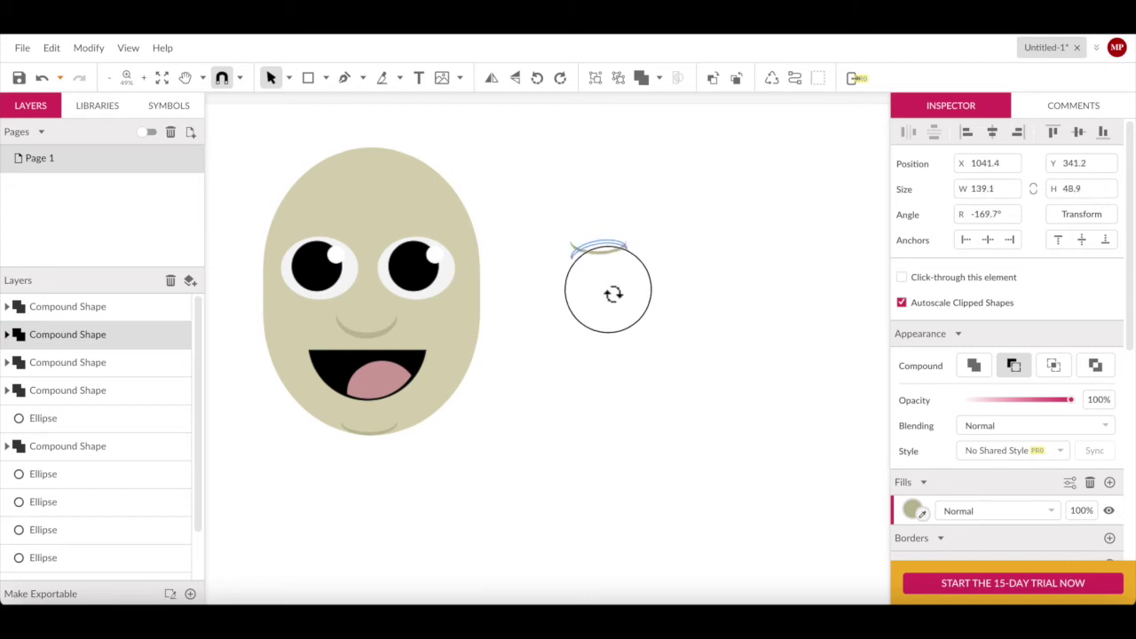
Make a dark arc, duplicate and flip it horizontally, and place both as eyebrows above the eyes
{"action": "left_click", "coordinate": [912, 511]}
{"action": "left_click", "coordinate": [986, 466]}
{"action": "left_click", "coordinate": [918, 299]}
{"action": "left_click", "coordinate": [621, 246]}
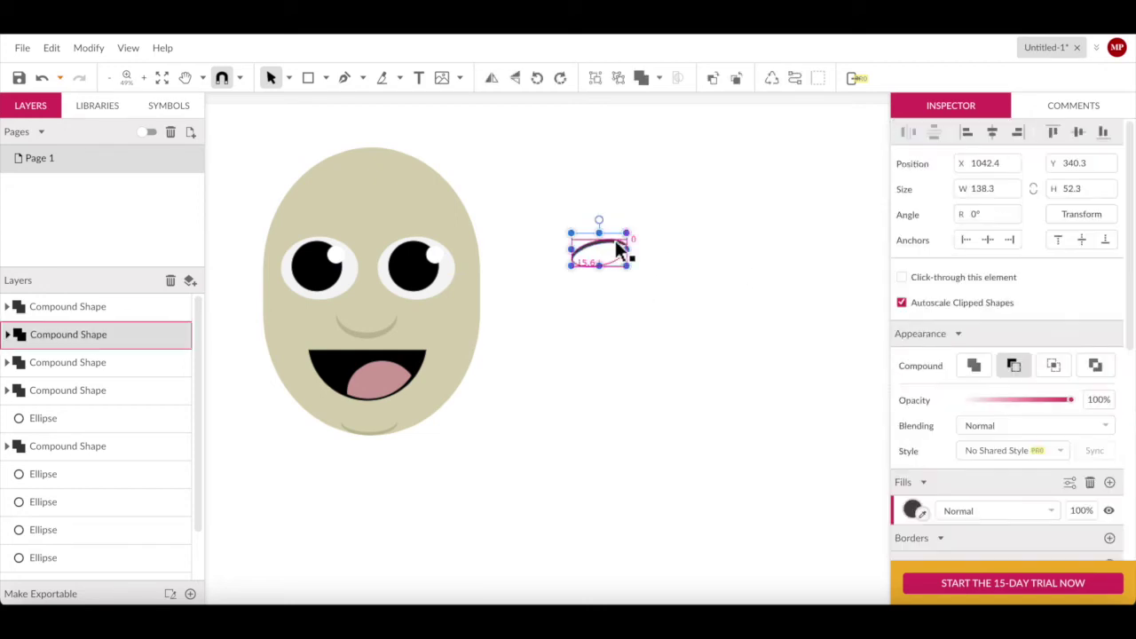
{"action": "left_click_drag", "start_coordinate": [621, 246], "coordinate": [695, 241], "text": "alt"}
{"action": "right_click", "coordinate": [693, 241]}
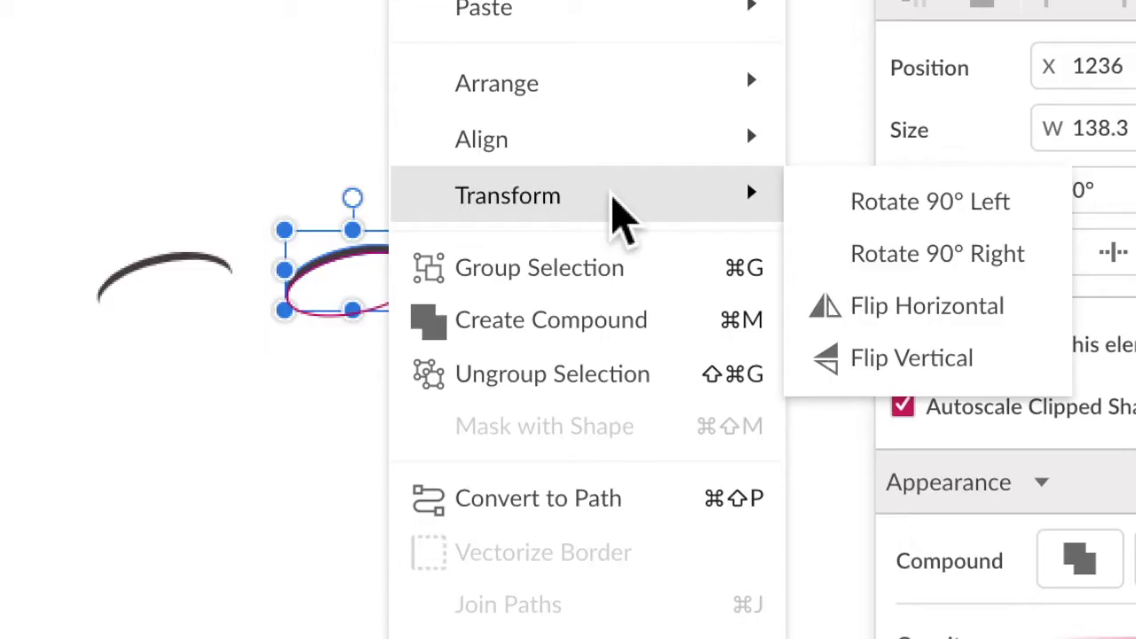
{"action": "mouse_move", "coordinate": [507, 195]}
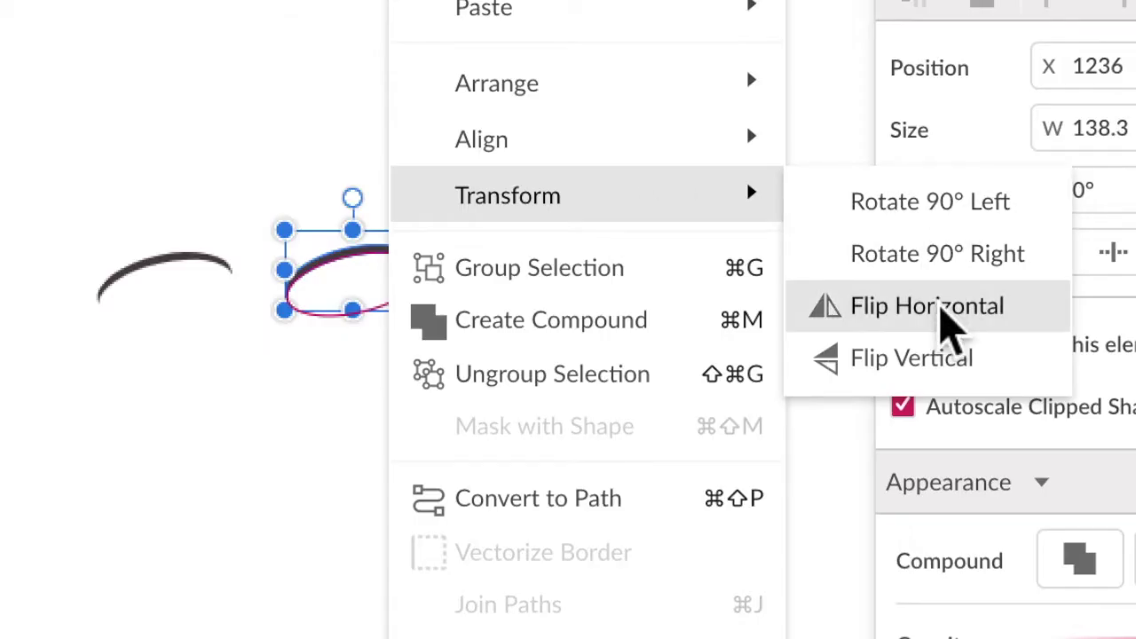
{"action": "left_click", "coordinate": [948, 323]}
{"action": "left_click_drag", "start_coordinate": [678, 257], "coordinate": [398, 229]}
{"action": "left_click", "coordinate": [417, 228]}
Draw a rectangle beside the face, round its corners, and fill it beige
{"action": "left_click", "coordinate": [523, 362]}
{"action": "key", "text": "r"}
{"action": "left_click_drag", "start_coordinate": [537, 227], "coordinate": [786, 291]}
{"action": "left_click", "coordinate": [288, 78]}
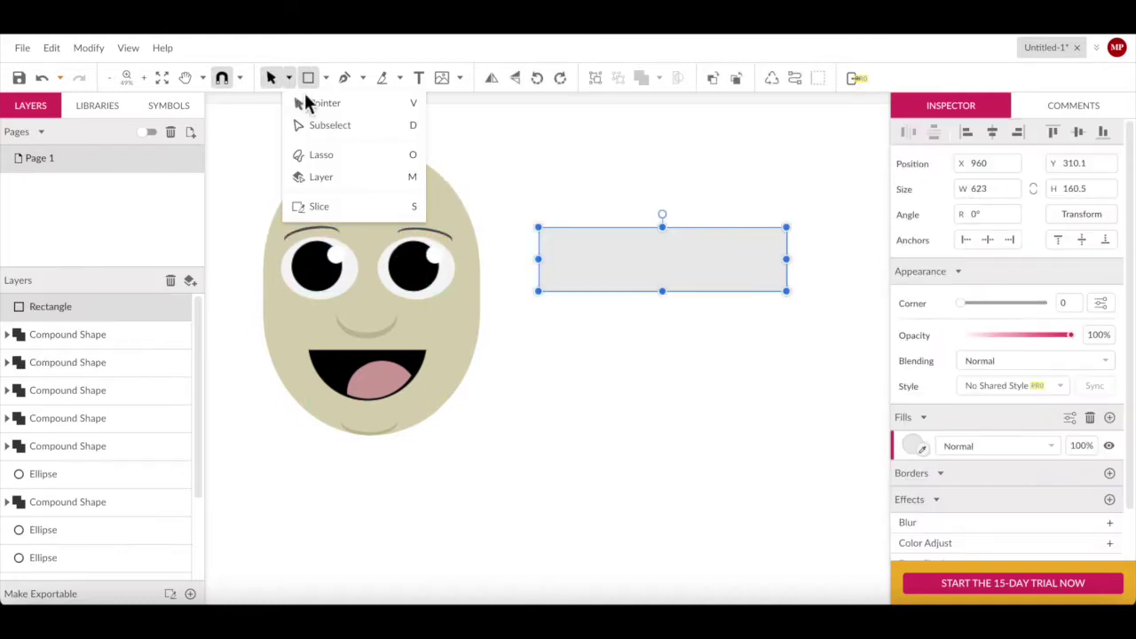
{"action": "left_click", "coordinate": [321, 125]}
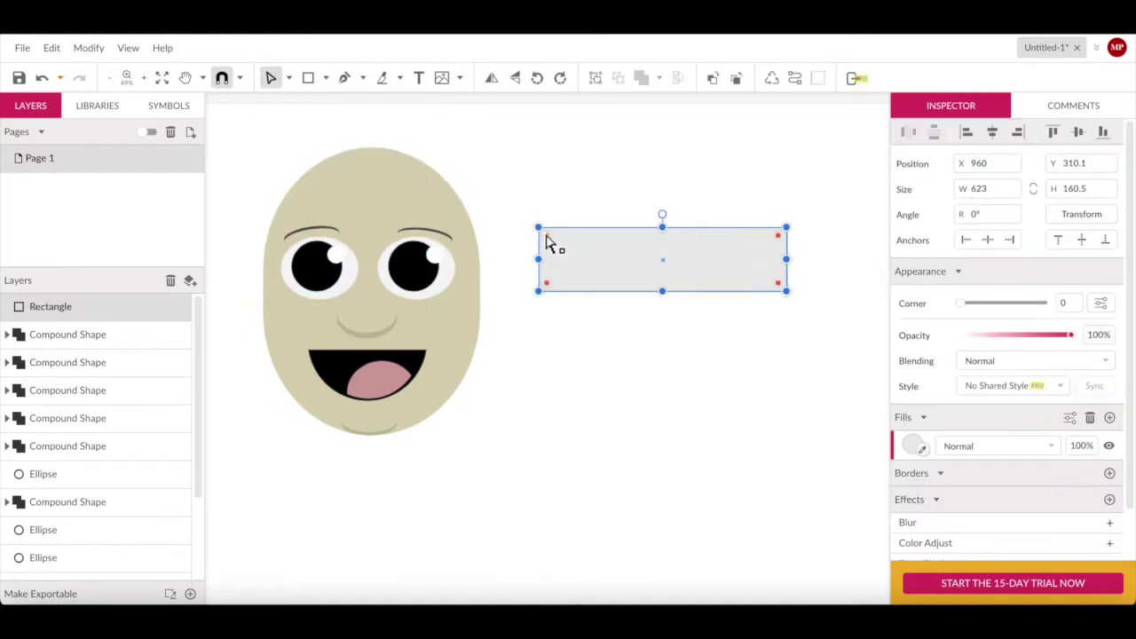
{"action": "left_click", "coordinate": [553, 205]}
{"action": "left_click", "coordinate": [661, 259]}
Draw a small beige circle and position it at the bar's right end
{"action": "mouse_move", "coordinate": [639, 286]}
{"action": "left_mouse_down"}
{"action": "mouse_move", "coordinate": [593, 345]}
{"action": "mouse_move", "coordinate": [759, 366]}
{"action": "left_mouse_up"}
{"action": "left_click", "coordinate": [912, 484]}
{"action": "left_click", "coordinate": [947, 246]}
{"action": "left_click", "coordinate": [626, 226]}
{"action": "mouse_move", "coordinate": [530, 286]}
{"action": "left_mouse_down"}
{"action": "mouse_move", "coordinate": [776, 345]}
{"action": "mouse_move", "coordinate": [755, 257]}
{"action": "mouse_move", "coordinate": [783, 346]}
{"action": "left_mouse_up"}
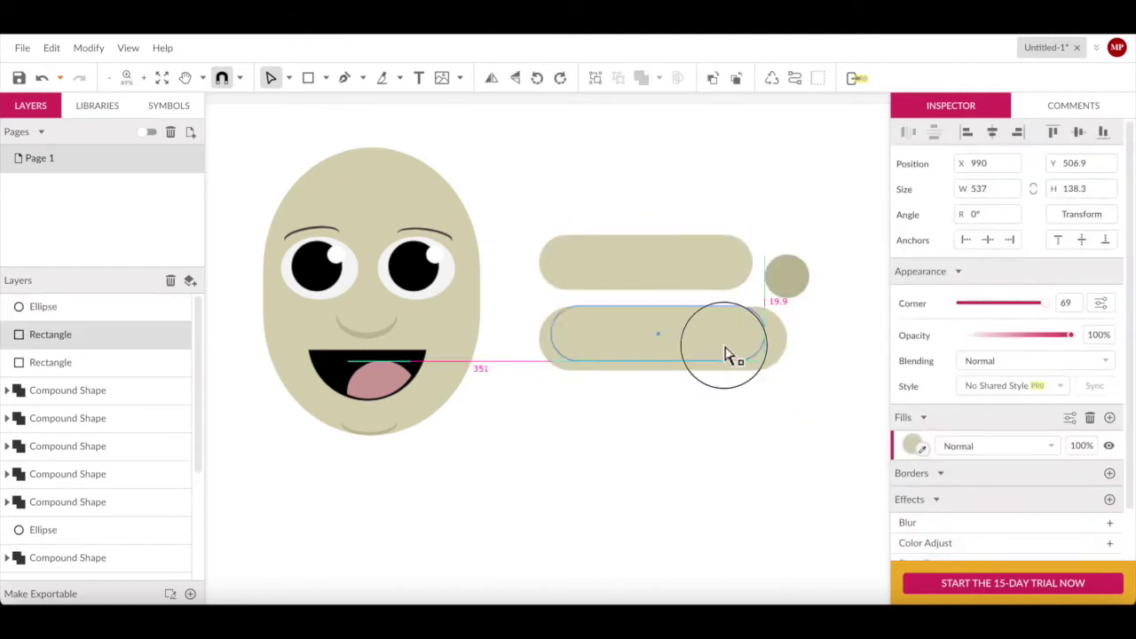
Move the rounded bar over the eyes and send it behind the face
{"action": "left_click", "coordinate": [588, 278]}
{"action": "left_click_drag", "start_coordinate": [524, 281], "coordinate": [793, 373]}
{"action": "left_click_drag", "start_coordinate": [436, 308], "coordinate": [494, 296]}
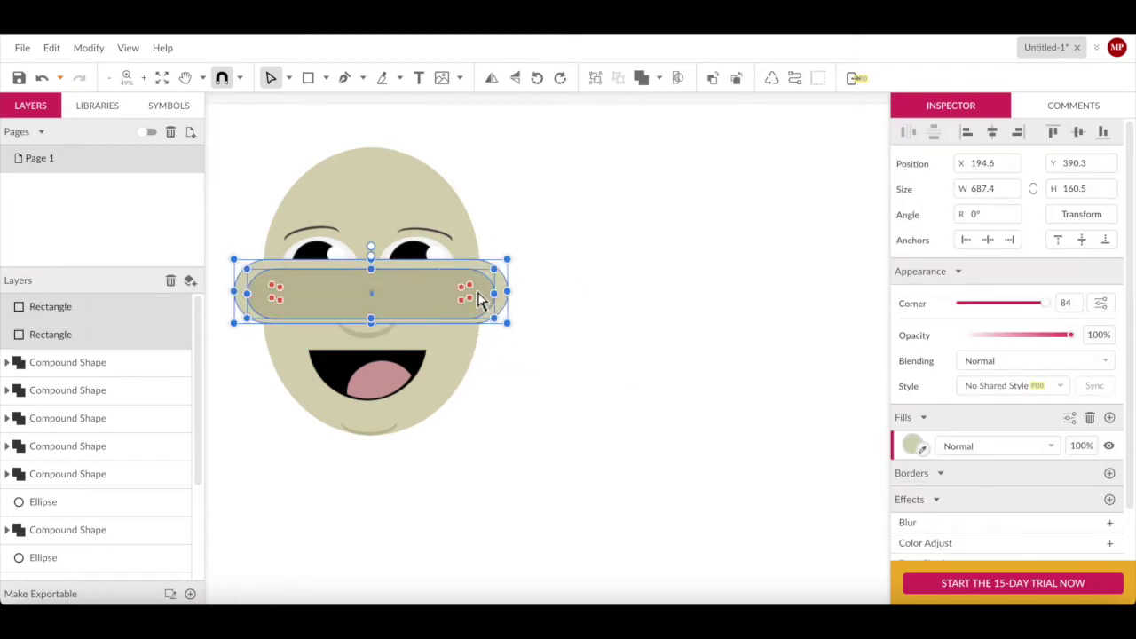
{"action": "left_click", "coordinate": [583, 254]}
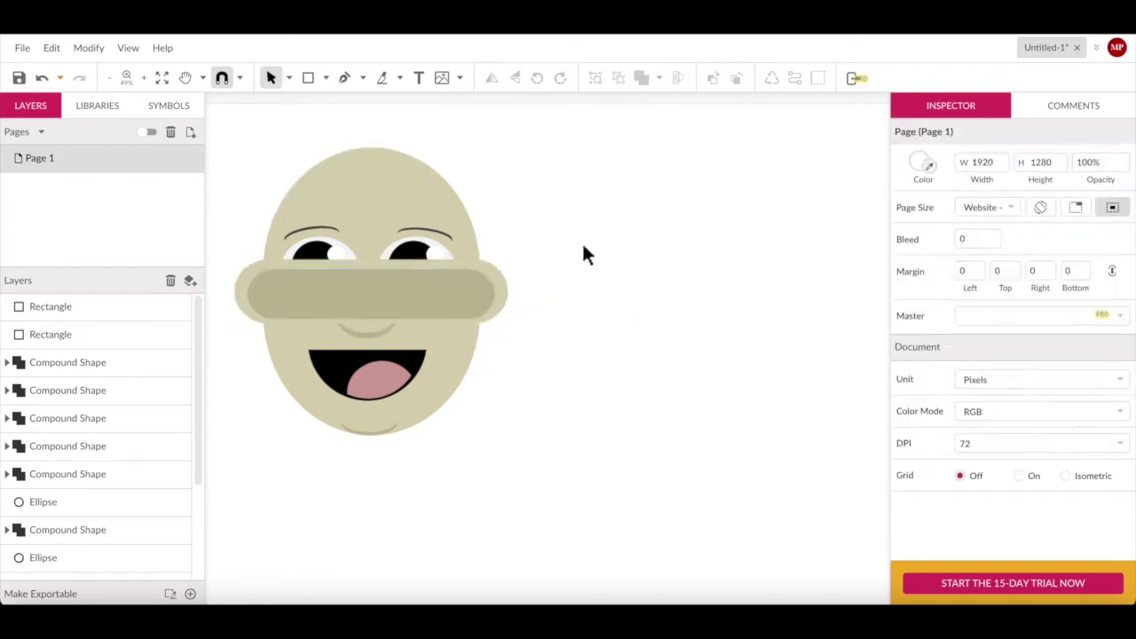
{"action": "left_click", "coordinate": [371, 437]}
{"action": "right_click", "coordinate": [367, 443]}
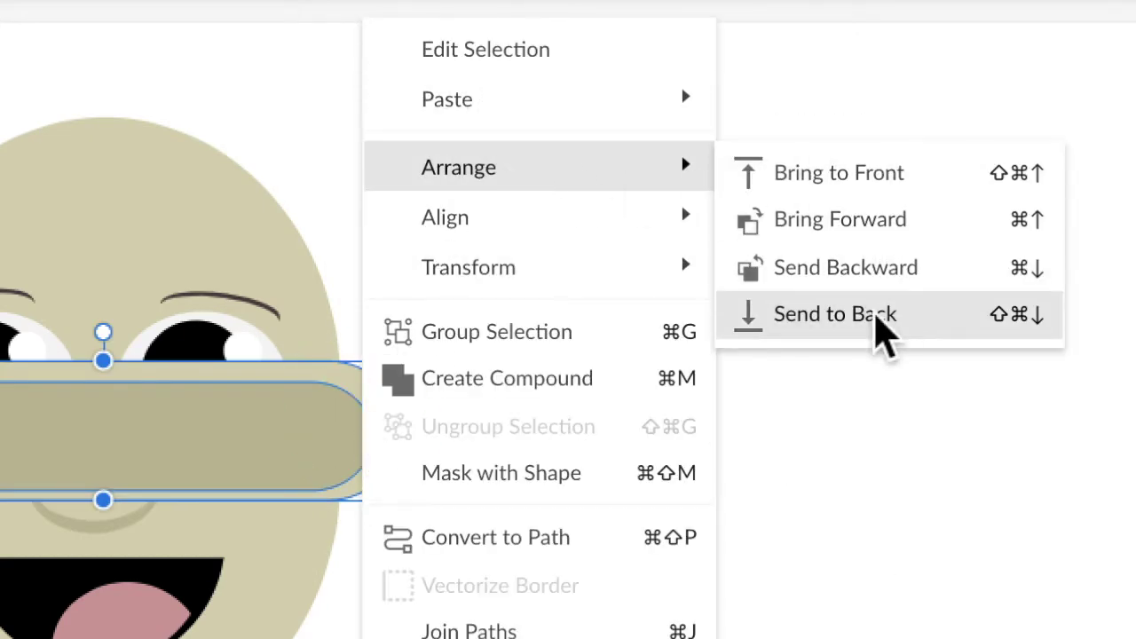
{"action": "left_click", "coordinate": [872, 314]}
Check the eyes and the ear band behind the face by selecting them
{"action": "left_click", "coordinate": [736, 337]}
{"action": "left_click", "coordinate": [437, 282]}
{"action": "left_click", "coordinate": [528, 297], "text": "shift"}
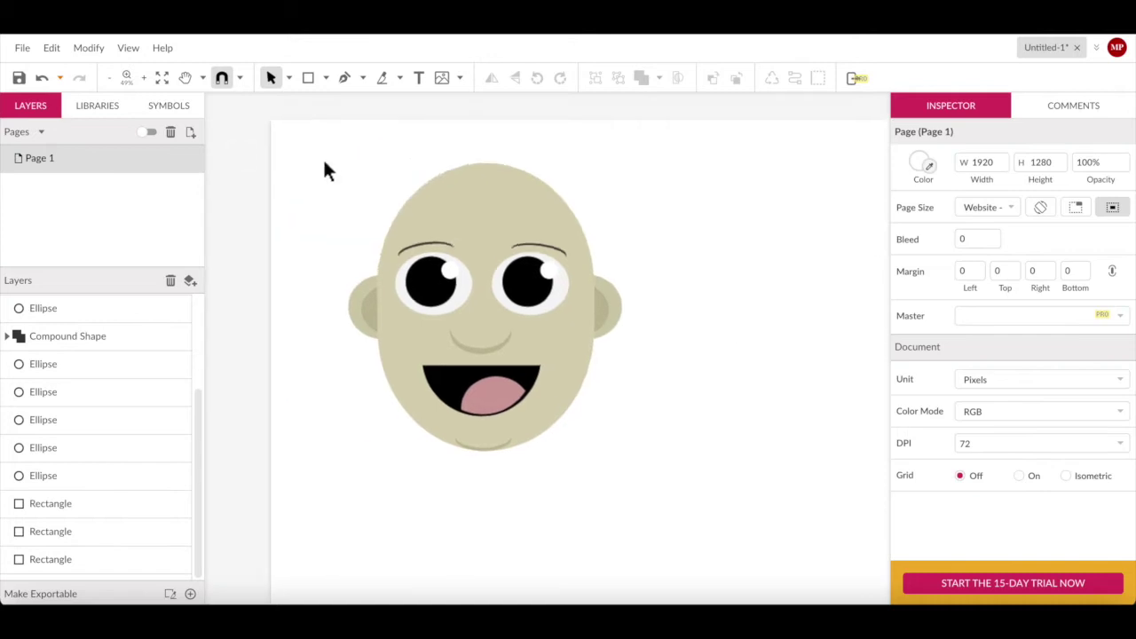
{"action": "left_click", "coordinate": [689, 349]}
{"action": "left_click", "coordinate": [610, 287]}
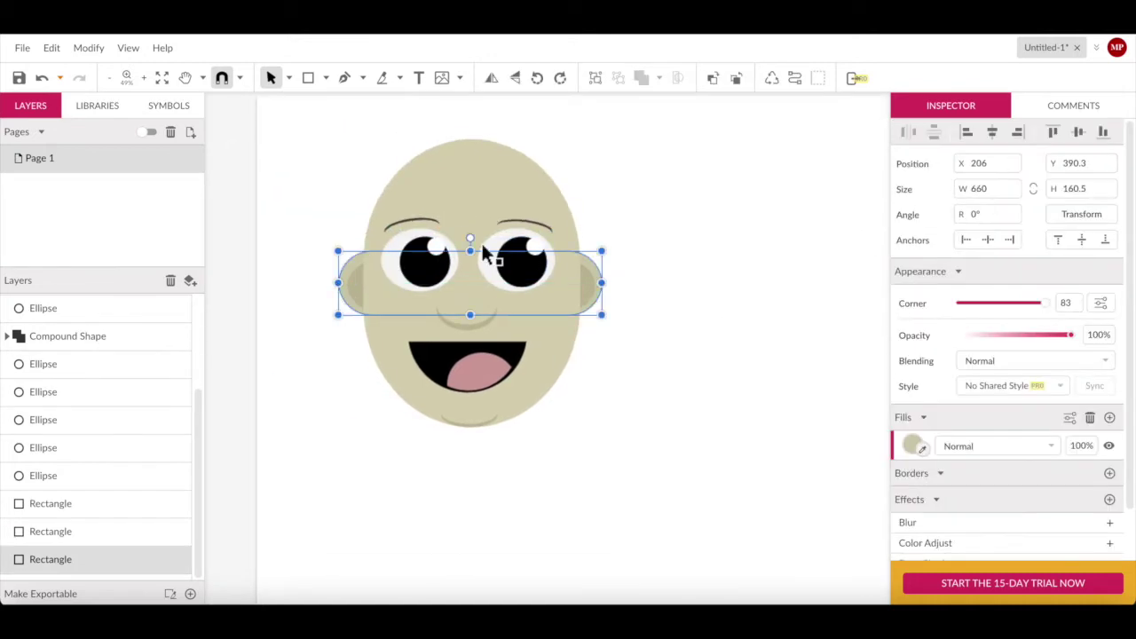
{"action": "left_click", "coordinate": [748, 215]}
Send the left black hair circle behind the face
{"action": "left_click", "coordinate": [420, 271]}
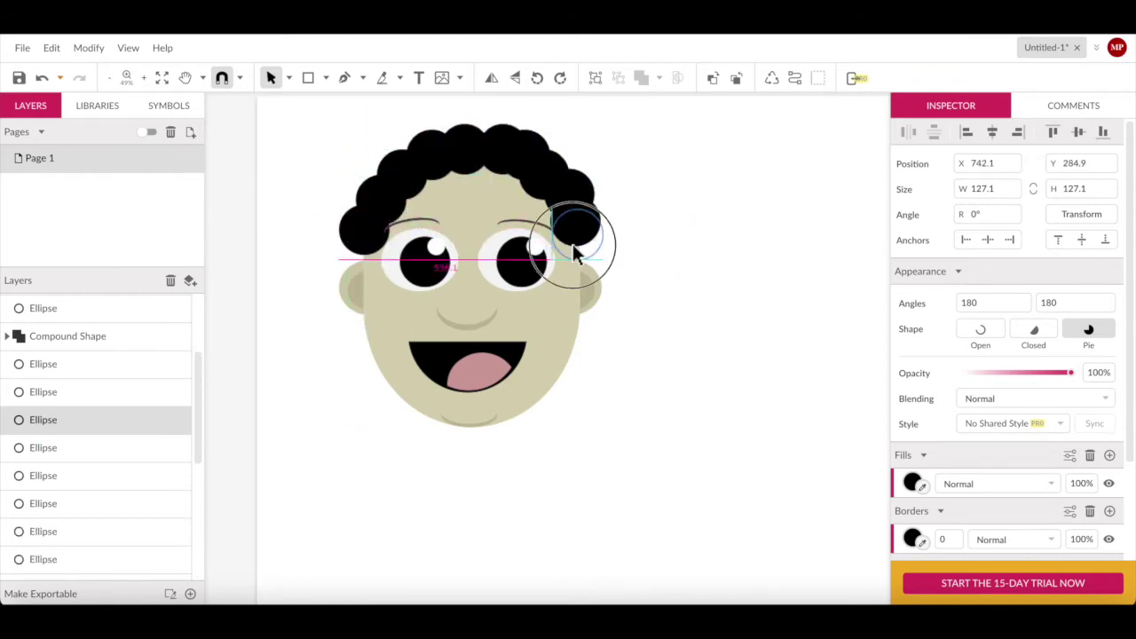
{"action": "right_click", "coordinate": [376, 284]}
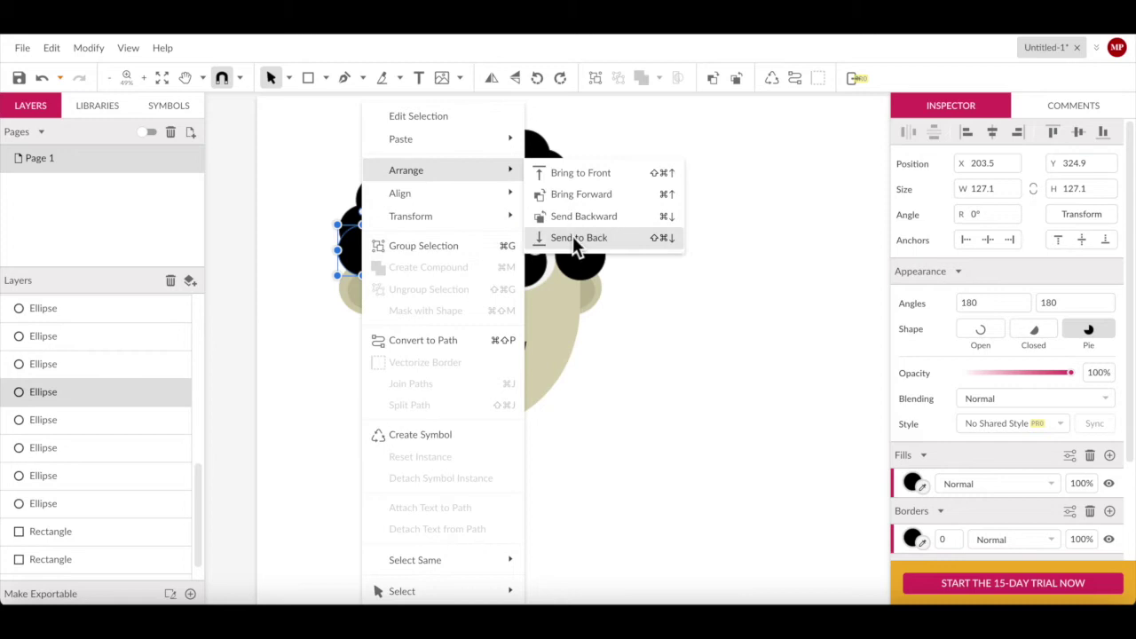
{"action": "left_click", "coordinate": [572, 237]}
{"action": "left_click", "coordinate": [693, 310]}
Adjust the hair circles, pulling one curl out from the hairline
{"action": "left_click", "coordinate": [350, 293]}
{"action": "left_click", "coordinate": [367, 221]}
{"action": "left_click", "coordinate": [505, 168]}
{"action": "mouse_move", "coordinate": [367, 221]}
{"action": "left_mouse_down"}
{"action": "mouse_move", "coordinate": [307, 175]}
{"action": "mouse_move", "coordinate": [355, 330]}
{"action": "left_mouse_up"}
{"action": "left_click", "coordinate": [630, 233]}
{"action": "left_click", "coordinate": [328, 178]}
{"action": "left_click", "coordinate": [582, 383]}
{"action": "left_click", "coordinate": [535, 379]}
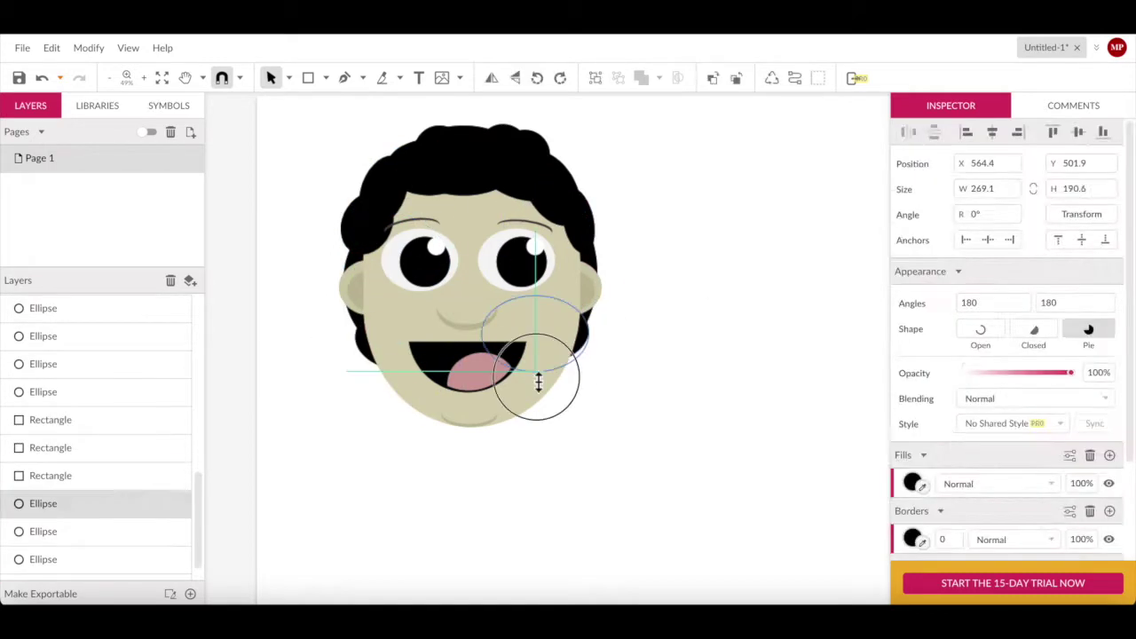
{"action": "left_click", "coordinate": [350, 152]}
Recolour the face and ear band tan, #C6B38F
{"action": "left_click", "coordinate": [471, 399]}
{"action": "left_click", "coordinate": [912, 445]}
{"action": "left_click", "coordinate": [964, 203]}
{"action": "left_click", "coordinate": [577, 284]}
{"action": "left_click", "coordinate": [911, 446]}
{"action": "left_click", "coordinate": [961, 210]}
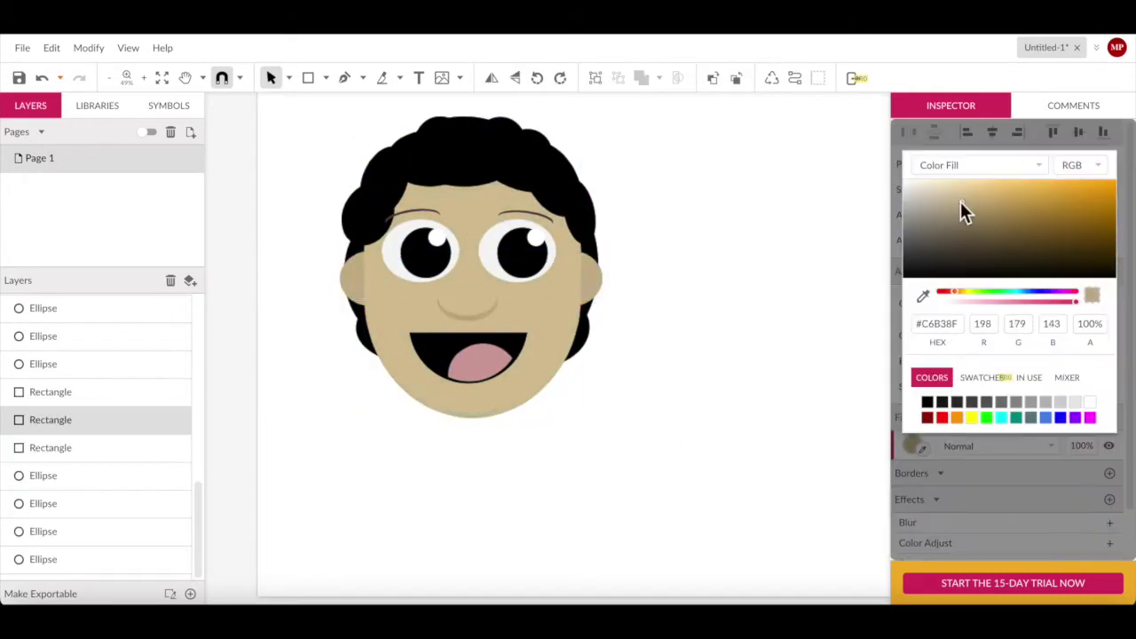
{"action": "left_click", "coordinate": [444, 223]}
{"action": "left_click", "coordinate": [418, 261]}
{"action": "left_click", "coordinate": [732, 288]}
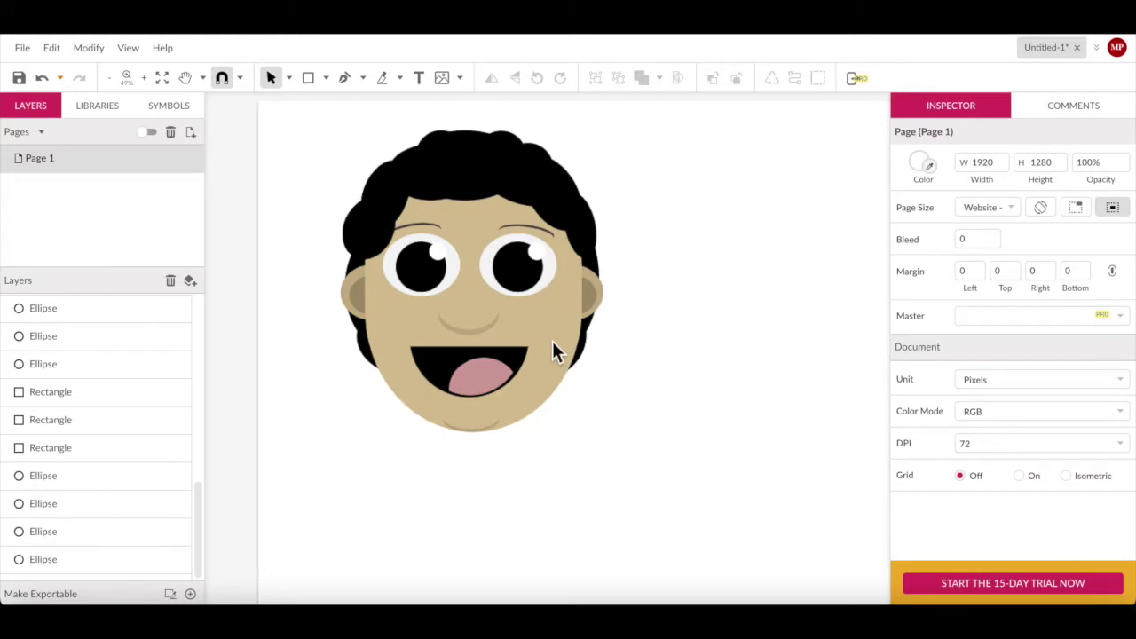
Duplicate the face shape and reshape the copy into a tall, narrow neck pill
{"action": "left_click_drag", "start_coordinate": [550, 327], "coordinate": [767, 332]}
{"action": "left_click_drag", "start_coordinate": [690, 440], "coordinate": [690, 515]}
{"action": "left_click_drag", "start_coordinate": [583, 333], "coordinate": [648, 333]}
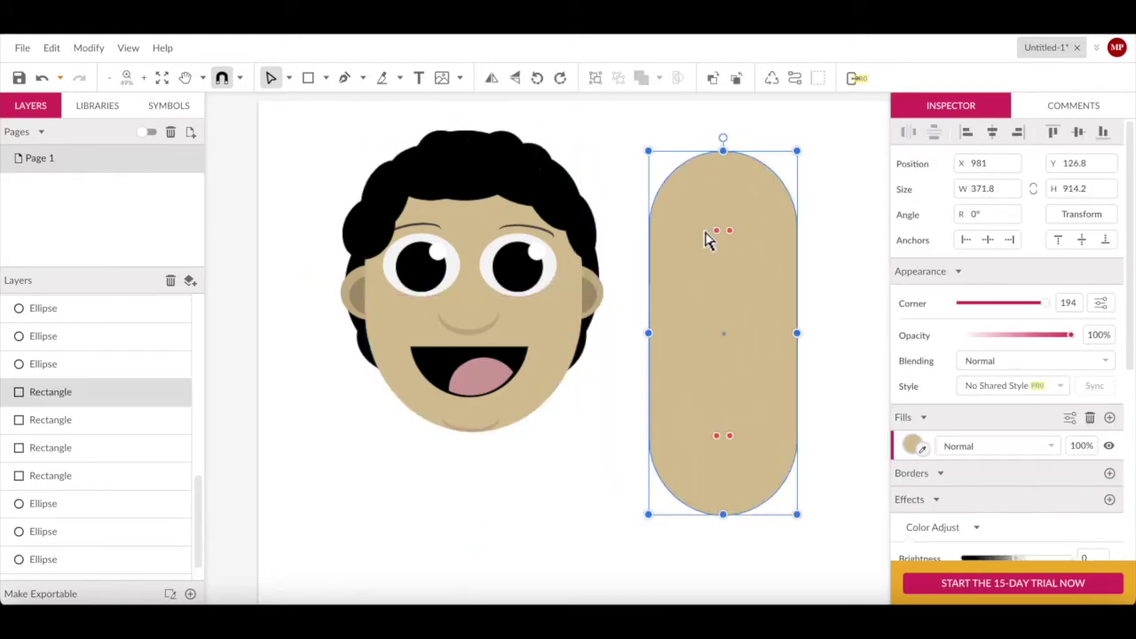
{"action": "left_click_drag", "start_coordinate": [715, 237], "coordinate": [715, 248]}
{"action": "left_click_drag", "start_coordinate": [708, 373], "coordinate": [489, 464]}
{"action": "scroll", "coordinate": [489, 464], "scroll_direction": "down", "scroll_amount": 3}
Send the neck pill behind the head and give it a lighter tan fill
{"action": "right_click", "coordinate": [489, 464]}
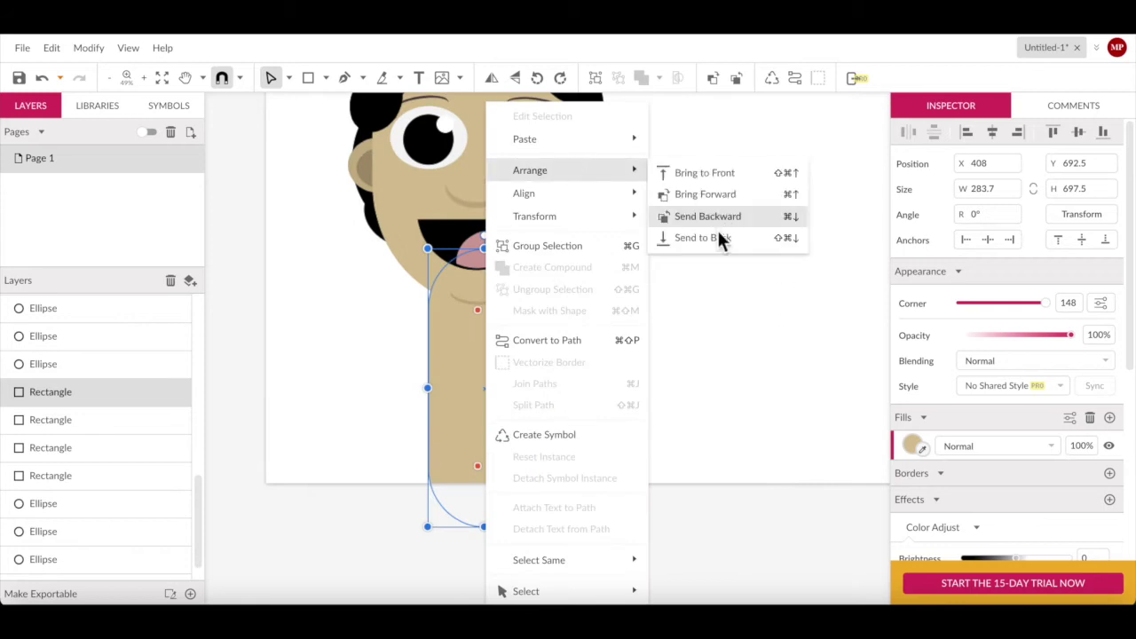
{"action": "left_click", "coordinate": [717, 237]}
{"action": "left_click", "coordinate": [912, 445]}
{"action": "left_click", "coordinate": [755, 276]}
Enlarge the page to 2627 by 1718
{"action": "left_click_drag", "start_coordinate": [755, 276], "coordinate": [424, 499]}
{"action": "right_click", "coordinate": [377, 331]}
{"action": "left_click", "coordinate": [597, 277]}
{"action": "left_click_drag", "start_coordinate": [1040, 170], "coordinate": [1065, 84]}
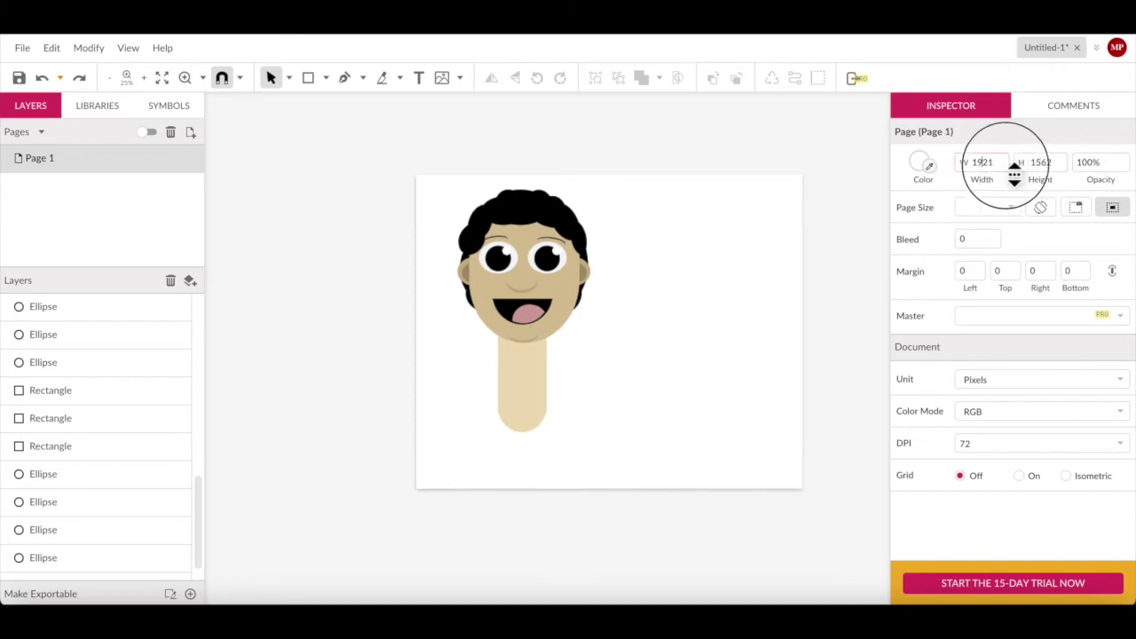
{"action": "left_click_drag", "start_coordinate": [995, 178], "coordinate": [1004, 127]}
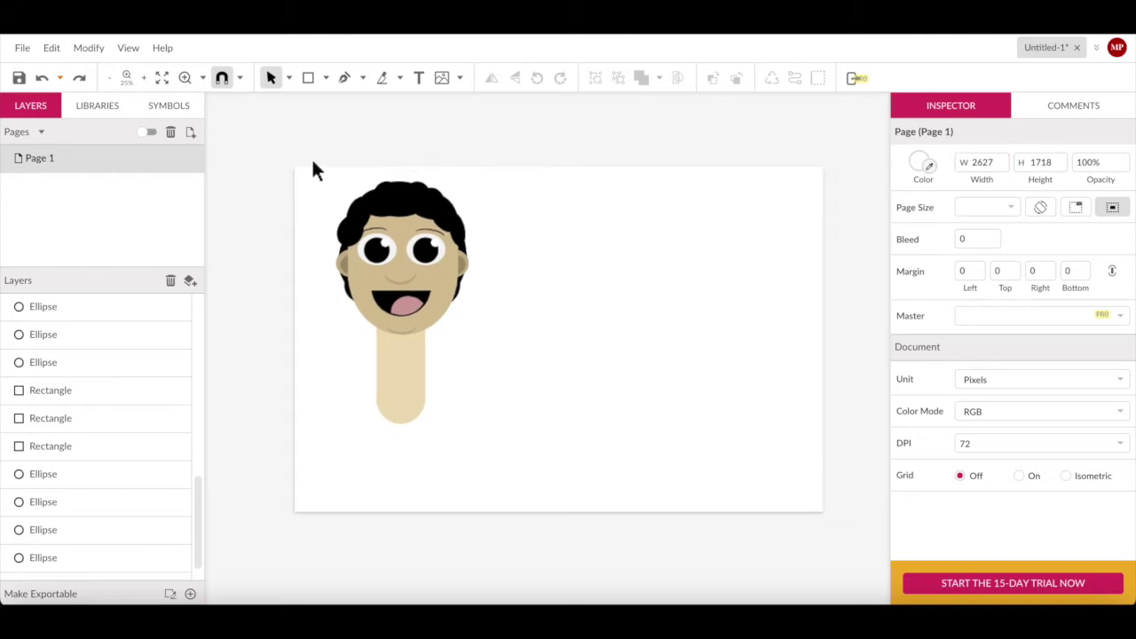
Make a blue body piece and place it on the neck as a torso
{"action": "left_click", "coordinate": [407, 372]}
{"action": "left_click_drag", "start_coordinate": [407, 372], "coordinate": [583, 361]}
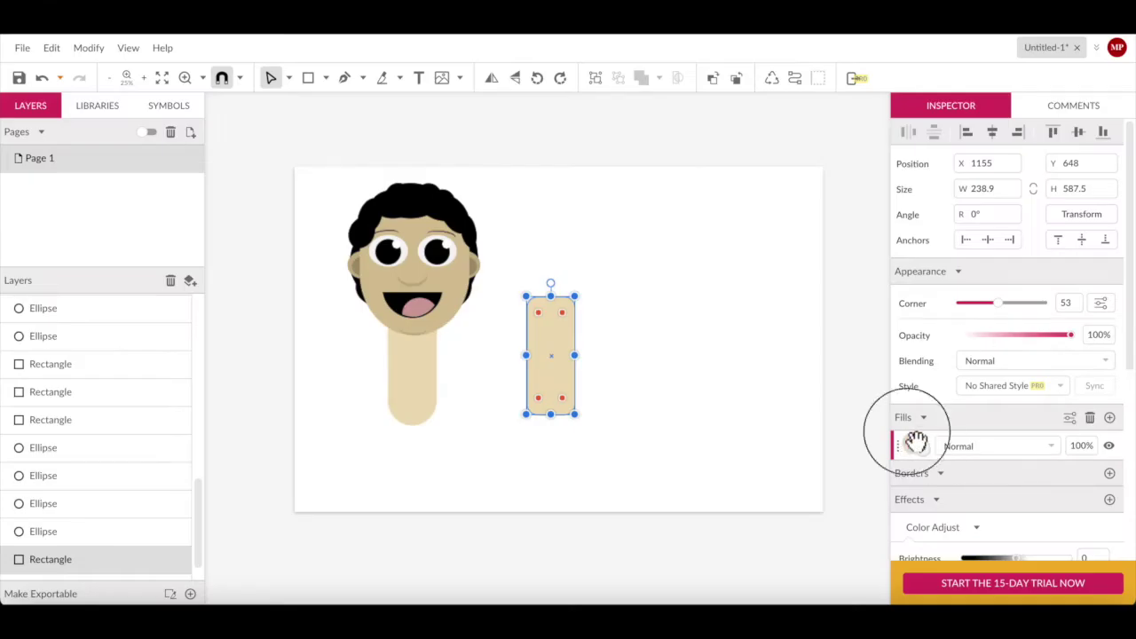
{"action": "left_click", "coordinate": [915, 444]}
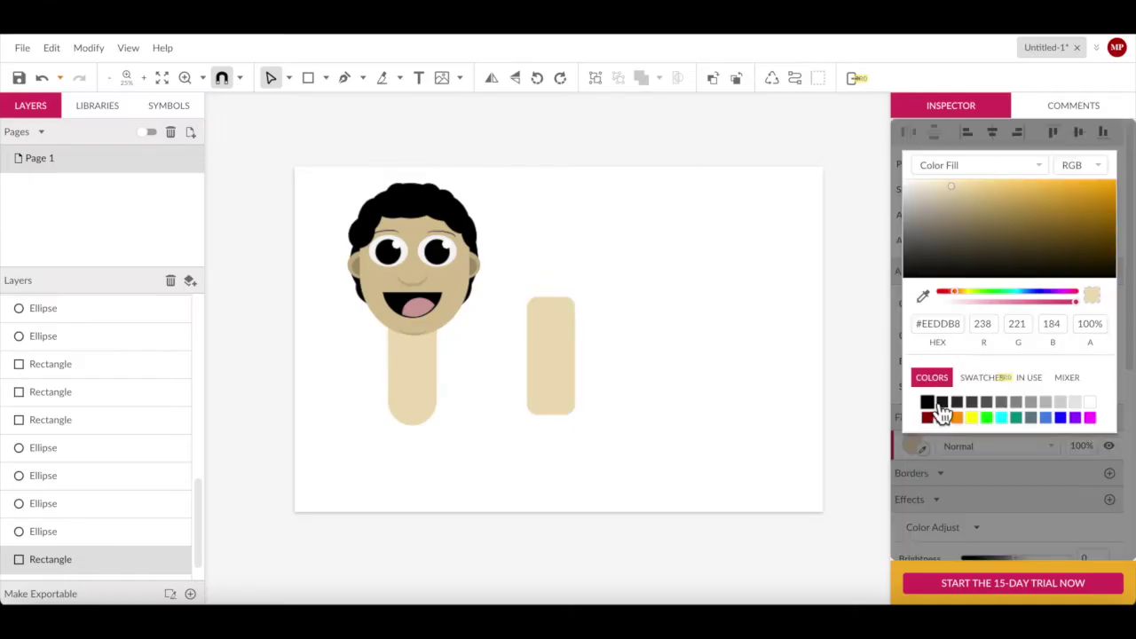
{"action": "left_click", "coordinate": [1056, 417]}
{"action": "mouse_move", "coordinate": [569, 333]}
{"action": "left_mouse_down"}
{"action": "mouse_move", "coordinate": [429, 364]}
{"action": "mouse_move", "coordinate": [429, 384]}
{"action": "mouse_move", "coordinate": [370, 437]}
{"action": "left_mouse_up"}
{"action": "left_click", "coordinate": [494, 409]}
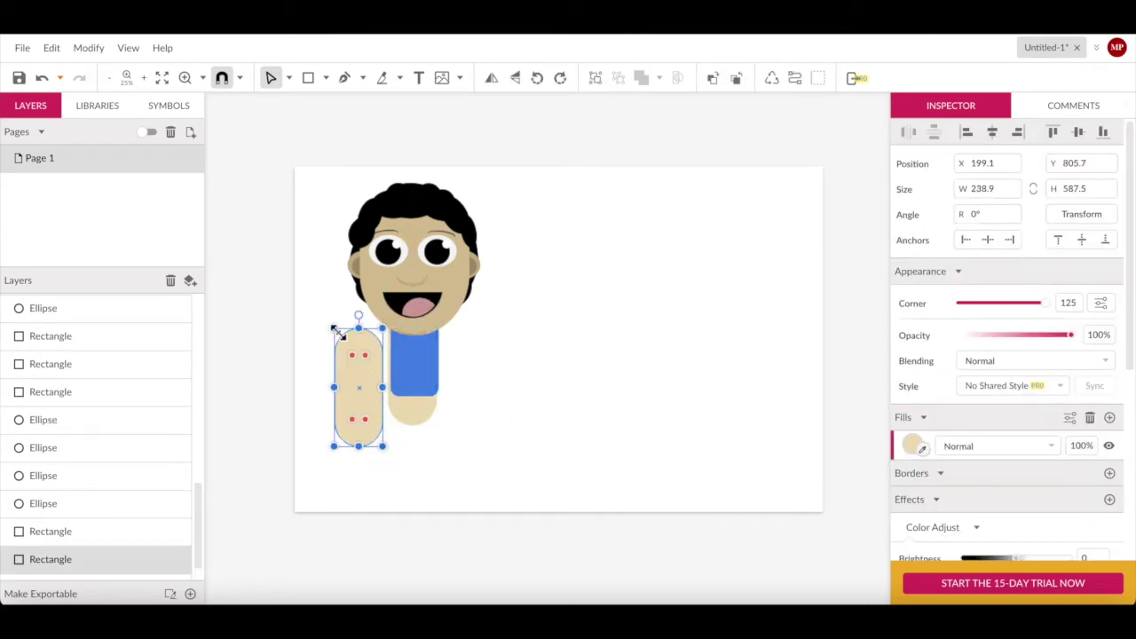
Position the leg piece under the blue torso
{"action": "left_click", "coordinate": [542, 385]}
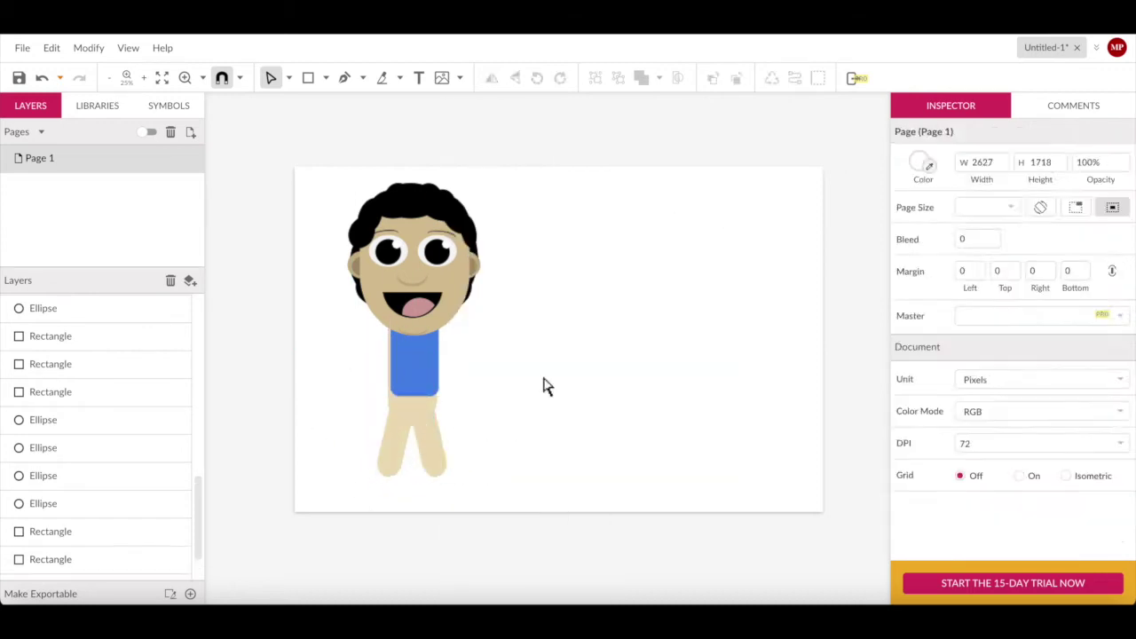
{"action": "left_click", "coordinate": [393, 412]}
{"action": "mouse_move", "coordinate": [444, 437]}
{"action": "left_mouse_down"}
{"action": "mouse_move", "coordinate": [406, 398]}
{"action": "mouse_move", "coordinate": [431, 471]}
{"action": "left_mouse_up"}
{"action": "left_click", "coordinate": [443, 406]}
{"action": "left_click", "coordinate": [323, 418]}
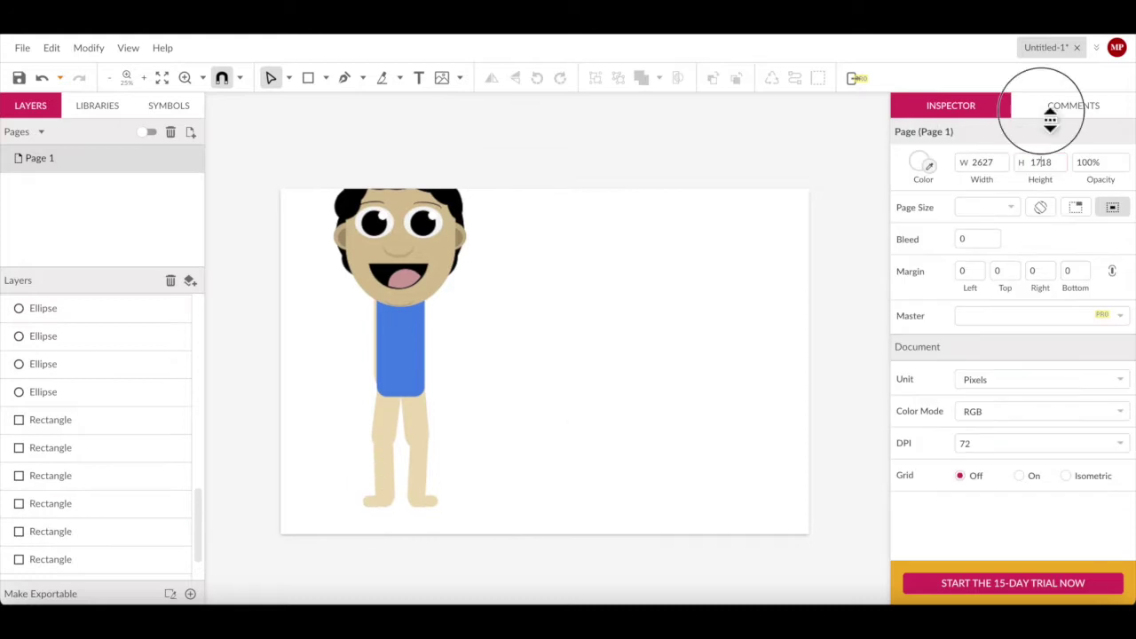
Duplicate the leg into an arm, group both arm pieces, and rotate toward the shoulder
{"action": "key", "text": "ctrl+d"}
{"action": "left_click_drag", "start_coordinate": [376, 500], "coordinate": [338, 373]}
{"action": "scroll", "coordinate": [338, 373], "scroll_direction": "up", "scroll_amount": 5}
{"action": "left_click", "coordinate": [334, 509], "text": "shift"}
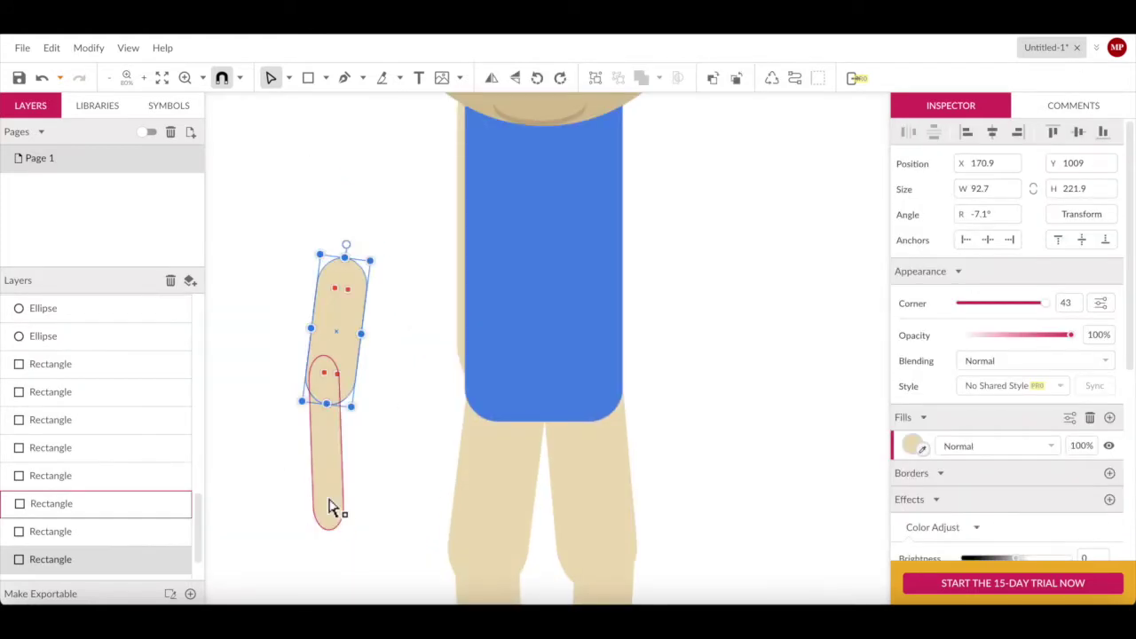
{"action": "key", "text": "ctrl+g"}
{"action": "left_click_drag", "start_coordinate": [322, 431], "coordinate": [377, 348]}
{"action": "left_click", "coordinate": [456, 514]}
{"action": "double_click", "coordinate": [388, 394]}
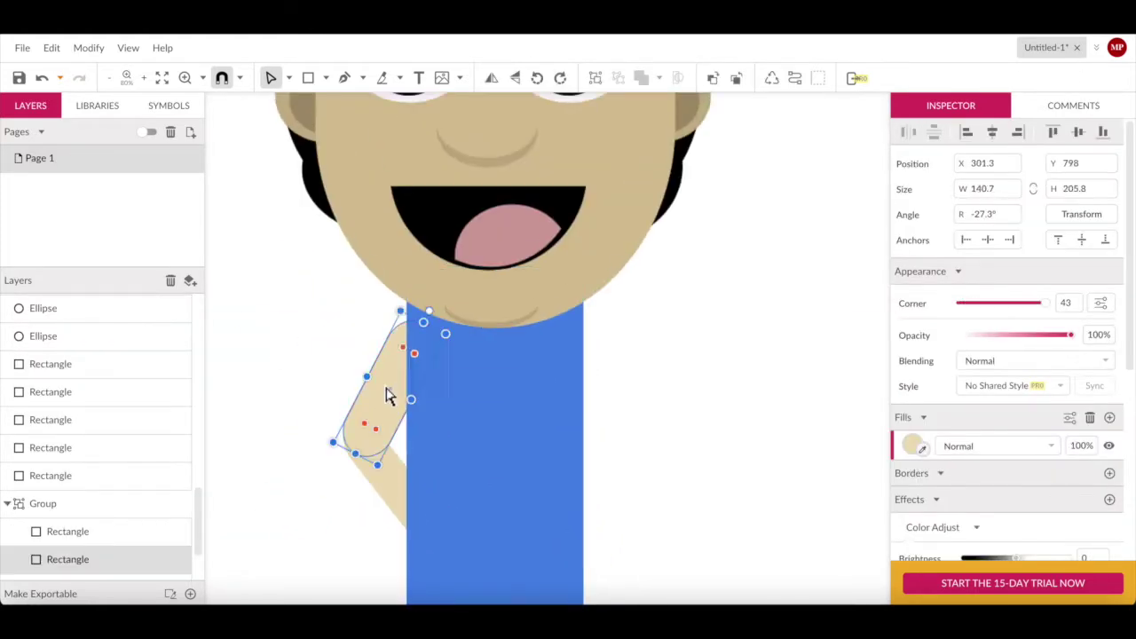
Reorder the arm, blue torso and body shapes with Arrange commands
{"action": "right_click", "coordinate": [701, 364]}
{"action": "left_click", "coordinate": [895, 215]}
{"action": "scroll", "coordinate": [494, 444], "scroll_direction": "down", "scroll_amount": 5}
{"action": "left_click", "coordinate": [289, 78]}
{"action": "left_click", "coordinate": [304, 103]}
{"action": "right_click", "coordinate": [502, 104]}
{"action": "left_click", "coordinate": [708, 237]}
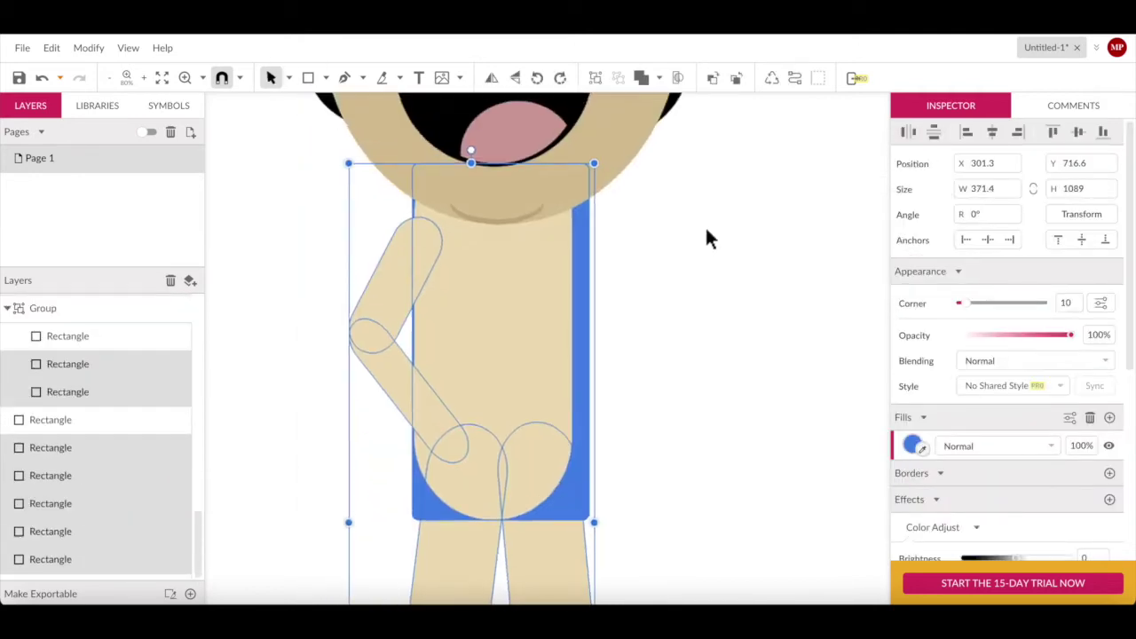
{"action": "right_click", "coordinate": [514, 345]}
{"action": "left_click", "coordinate": [728, 238]}
Shift the blue rectangle right and bring the arm in front of the shirt
{"action": "left_click", "coordinate": [489, 324]}
{"action": "left_click_drag", "start_coordinate": [489, 325], "coordinate": [609, 329]}
{"action": "right_click", "coordinate": [709, 259]}
{"action": "left_click", "coordinate": [726, 260]}
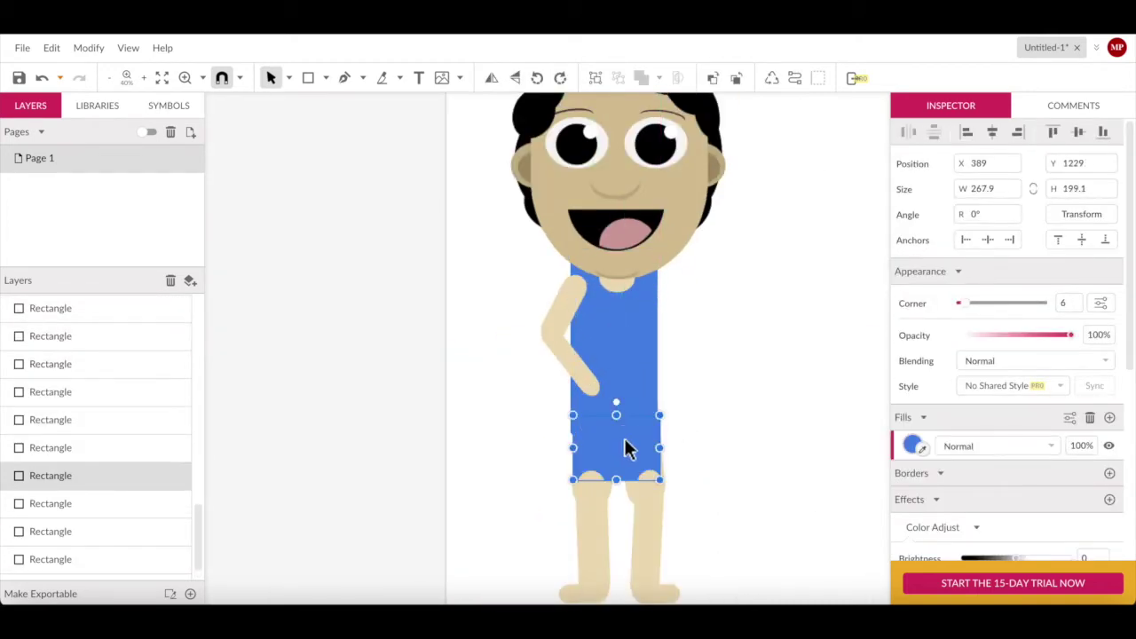
Fill the shorts dark grey
{"action": "left_click", "coordinate": [912, 445]}
{"action": "left_click", "coordinate": [992, 407]}
{"action": "left_click", "coordinate": [768, 390]}
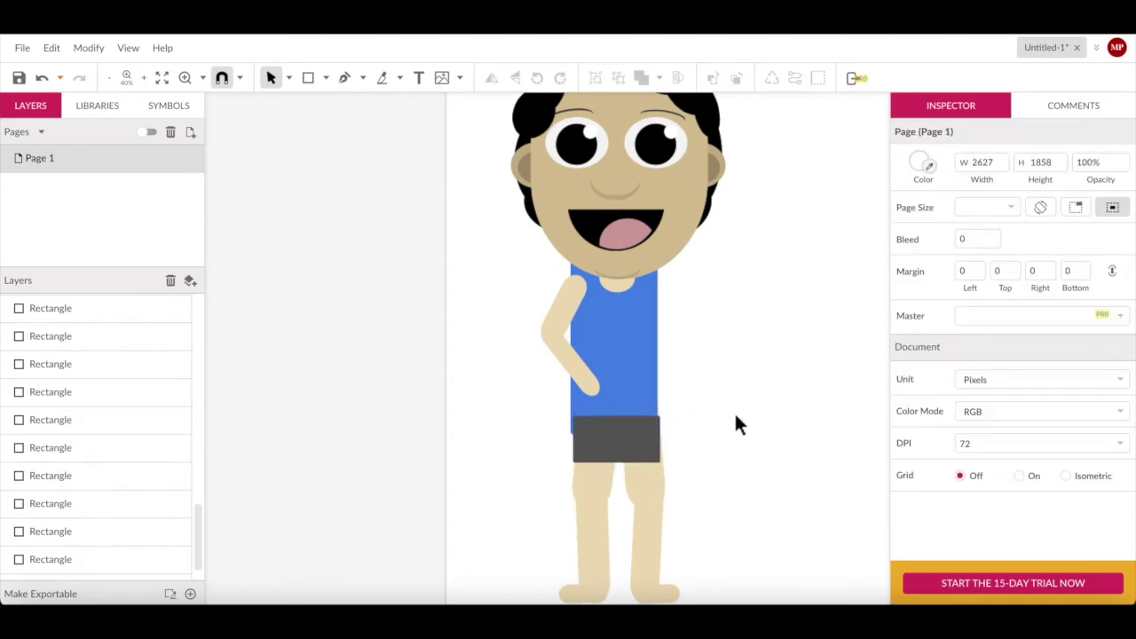
{"action": "left_click", "coordinate": [645, 360]}
{"action": "left_click", "coordinate": [735, 337]}
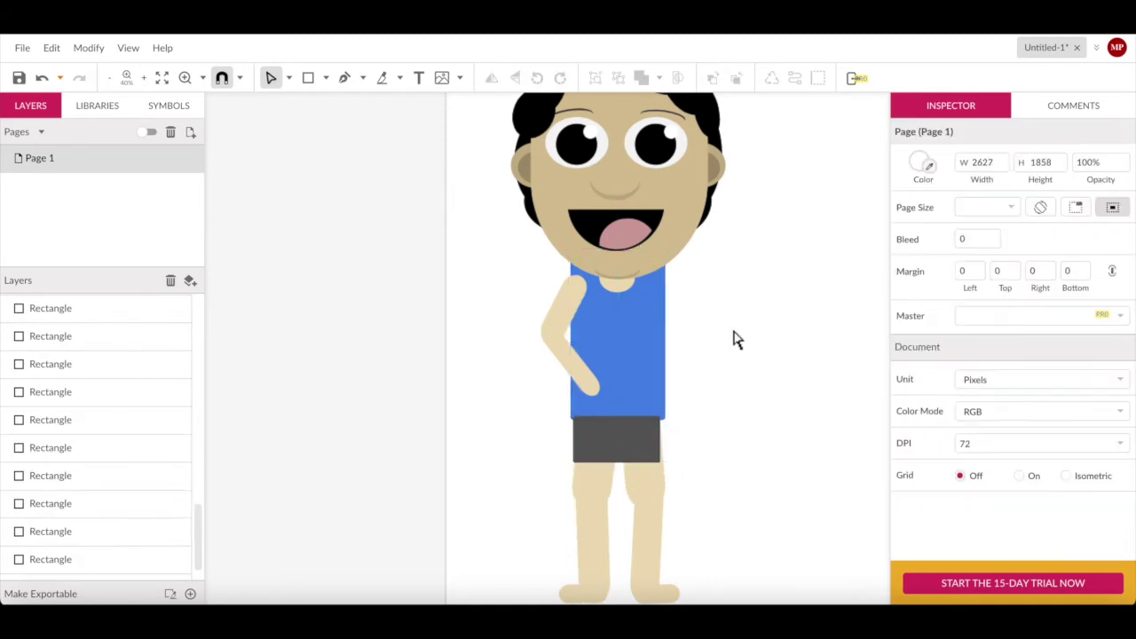
Copy the arm to the right side and send both arms behind the torso
{"action": "left_click_drag", "start_coordinate": [570, 355], "coordinate": [697, 330]}
{"action": "left_click", "coordinate": [729, 367]}
{"action": "left_click_drag", "start_coordinate": [729, 368], "coordinate": [736, 382]}
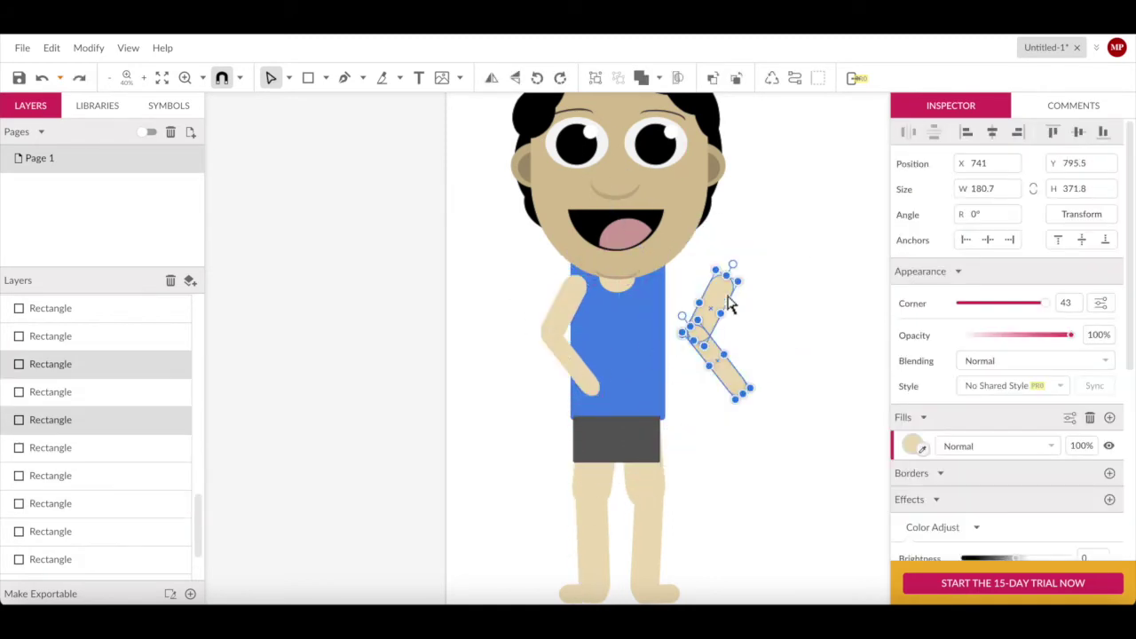
{"action": "right_click", "coordinate": [692, 355]}
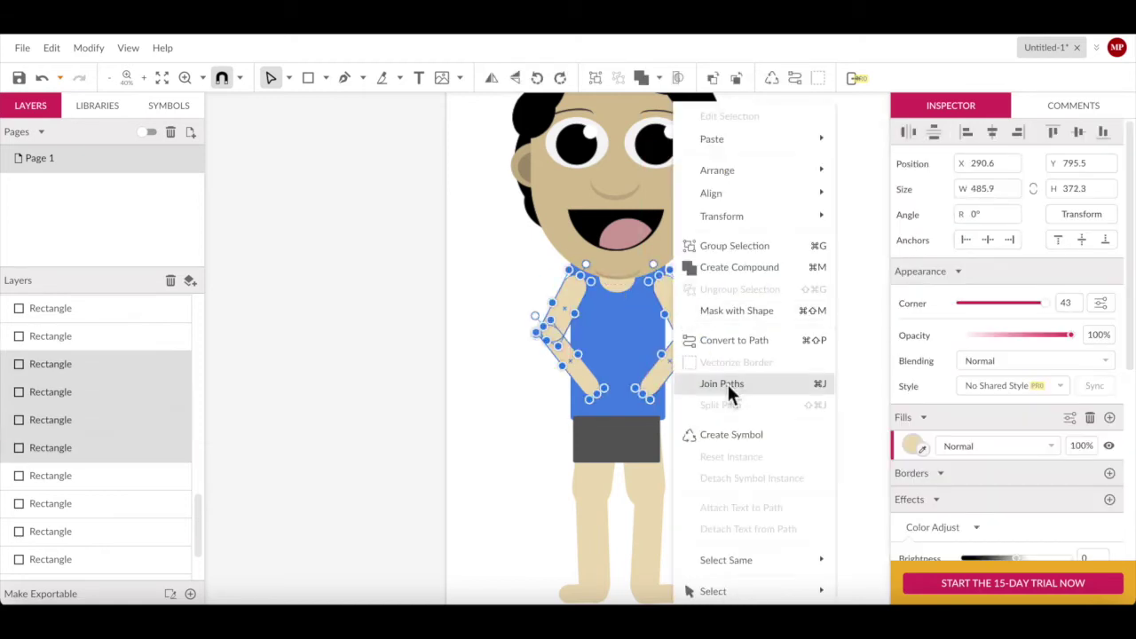
{"action": "left_click", "coordinate": [733, 393]}
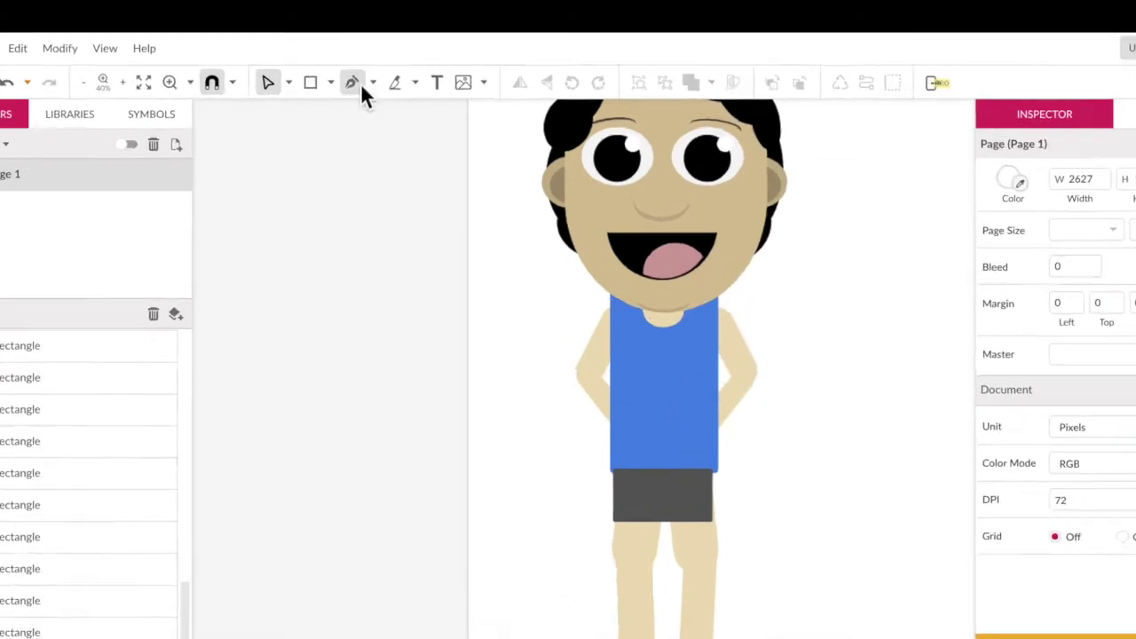
{"action": "left_click", "coordinate": [358, 84]}
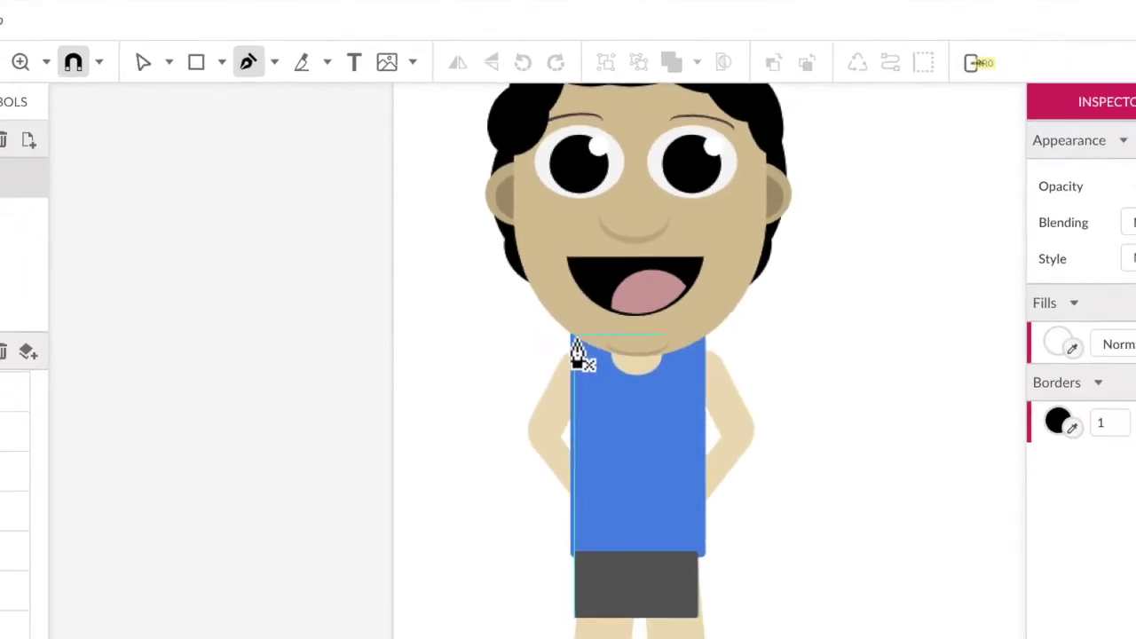
Draw a blue short-sleeved shirt outline with the Pen tool
{"action": "left_click", "coordinate": [1027, 333]}
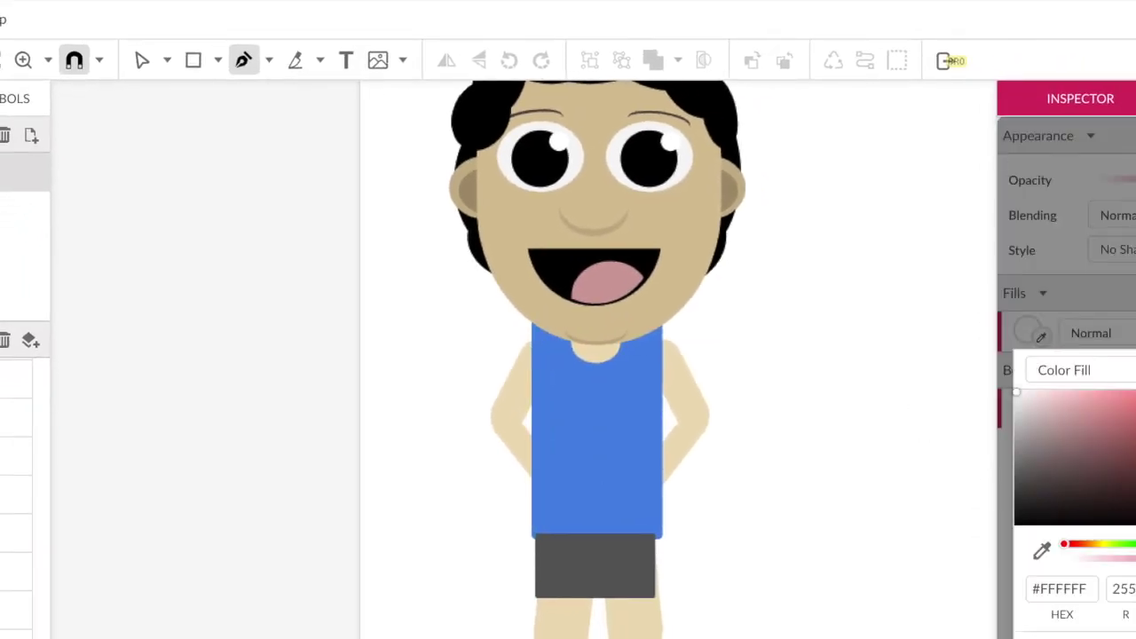
{"action": "left_click", "coordinate": [523, 344]}
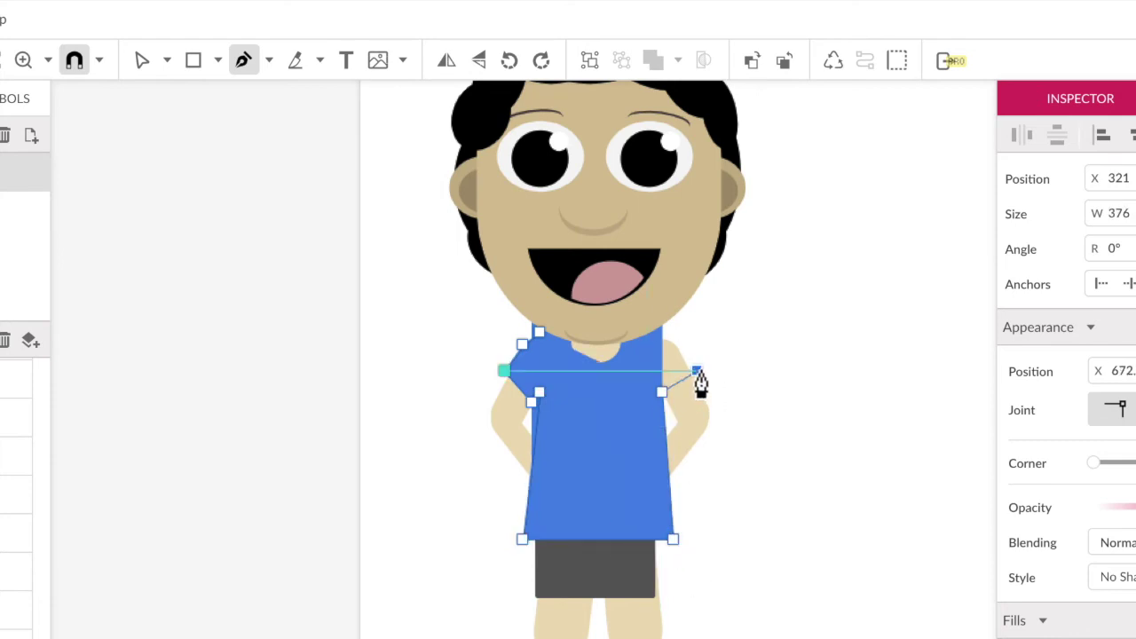
{"action": "left_click_drag", "start_coordinate": [662, 344], "coordinate": [653, 348]}
{"action": "left_click", "coordinate": [605, 362]}
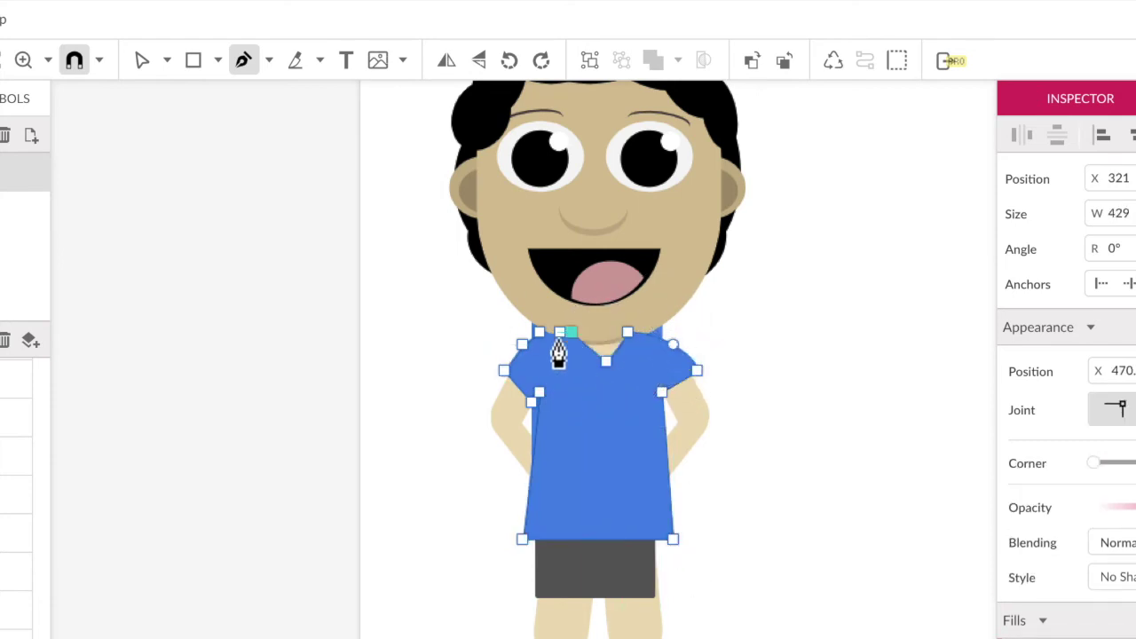
{"action": "left_click", "coordinate": [560, 334]}
{"action": "left_click", "coordinate": [142, 60]}
Move the blue shirt onto the boy's body
{"action": "left_click_drag", "start_coordinate": [553, 533], "coordinate": [794, 520]}
{"action": "left_click", "coordinate": [754, 519]}
{"action": "left_click_drag", "start_coordinate": [888, 484], "coordinate": [652, 482]}
{"action": "right_click", "coordinate": [661, 510]}
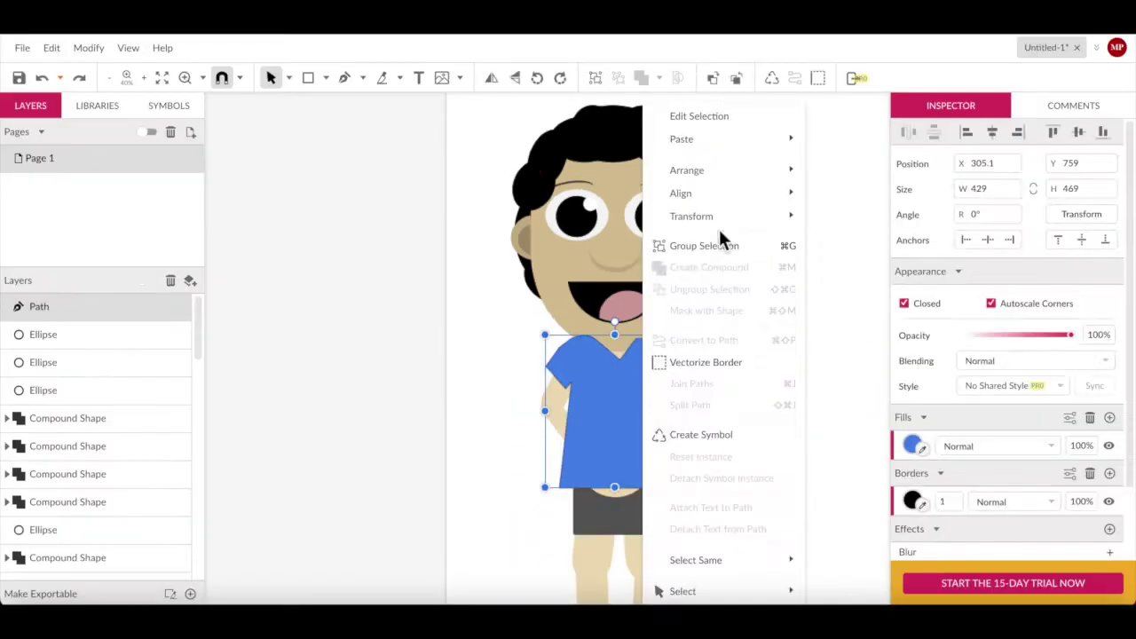
{"action": "left_click", "coordinate": [631, 406]}
Send both arms behind the shirt
{"action": "left_click_drag", "start_coordinate": [499, 373], "coordinate": [724, 557]}
{"action": "right_click", "coordinate": [639, 488]}
{"action": "left_click", "coordinate": [803, 236]}
{"action": "left_click", "coordinate": [800, 318]}
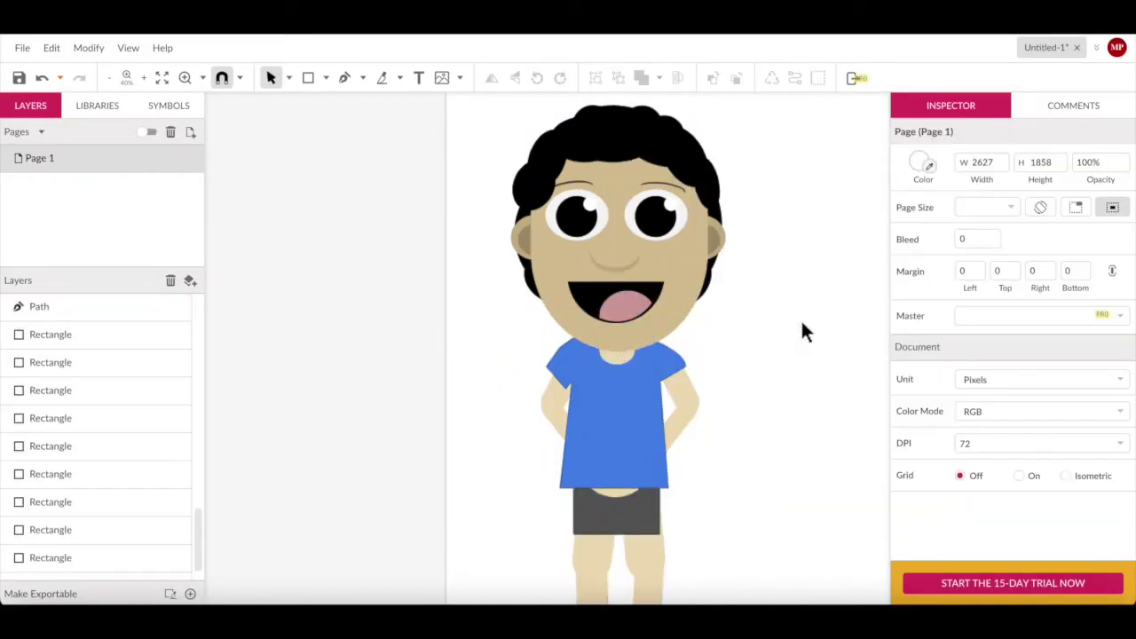
{"action": "scroll", "coordinate": [786, 423], "scroll_direction": "down", "scroll_amount": 3}
Draw a new two-legged grey shorts outline with curved corners
{"action": "left_click", "coordinate": [617, 395]}
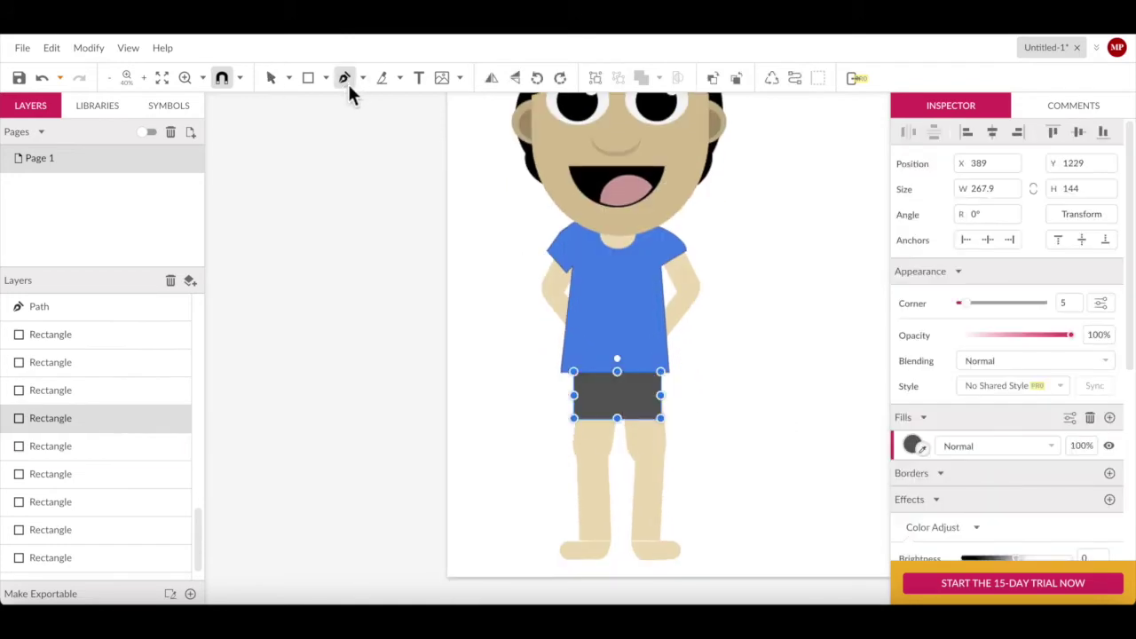
{"action": "left_click", "coordinate": [719, 378]}
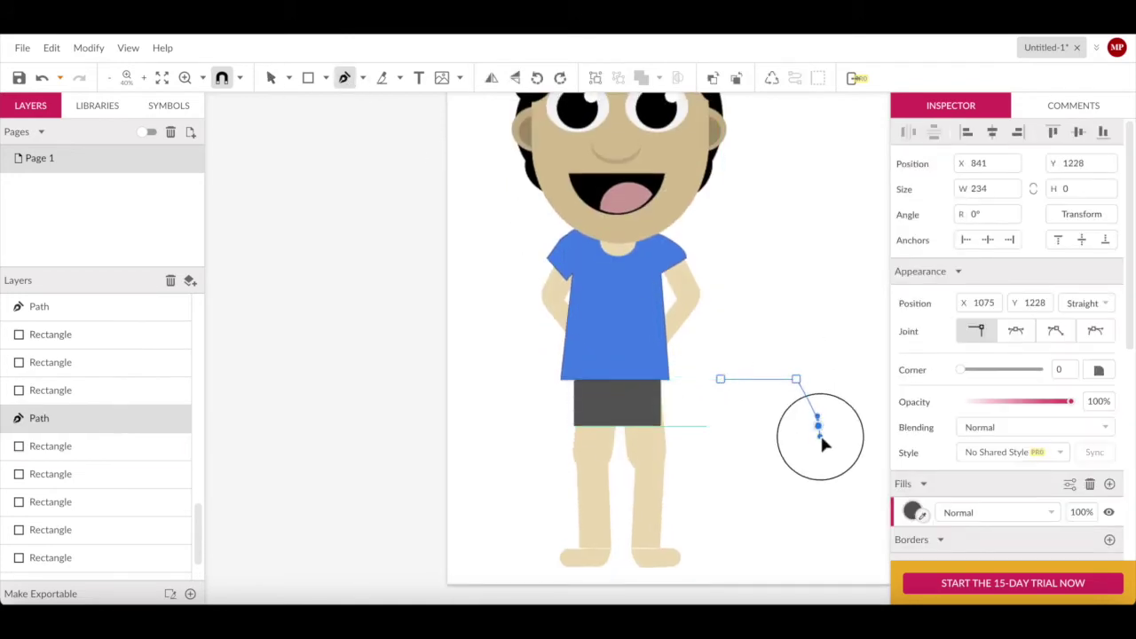
{"action": "left_click_drag", "start_coordinate": [822, 444], "coordinate": [813, 453]}
{"action": "left_click", "coordinate": [806, 460]}
{"action": "left_click", "coordinate": [776, 460]}
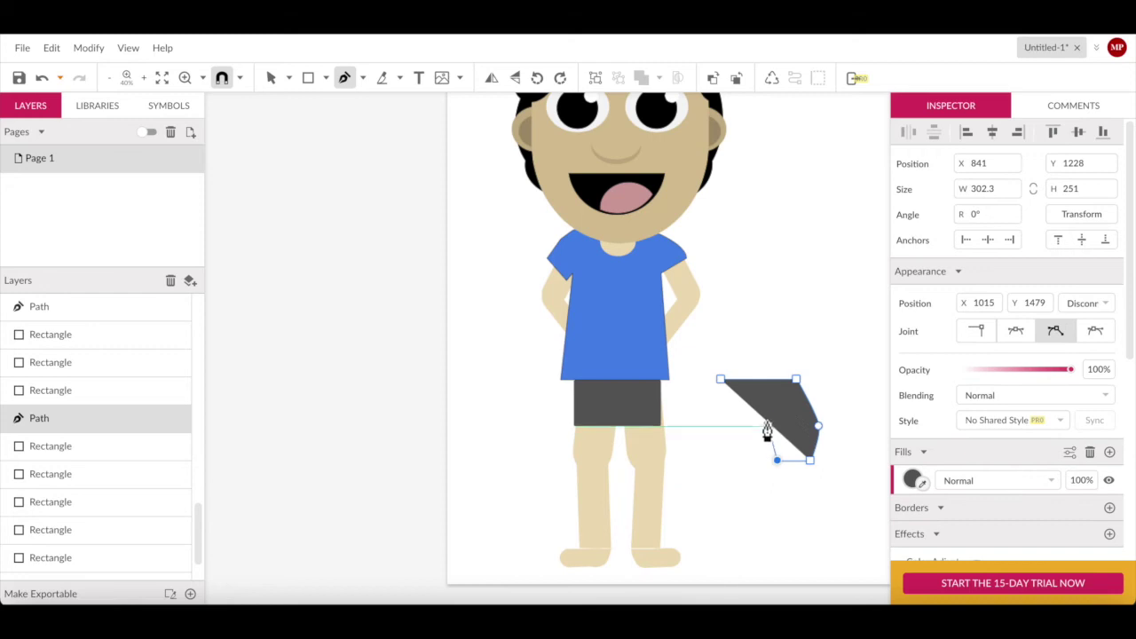
Place the shorts on the boy, bring them to front, and bulge their right edge
{"action": "left_click_drag", "start_coordinate": [780, 418], "coordinate": [641, 418]}
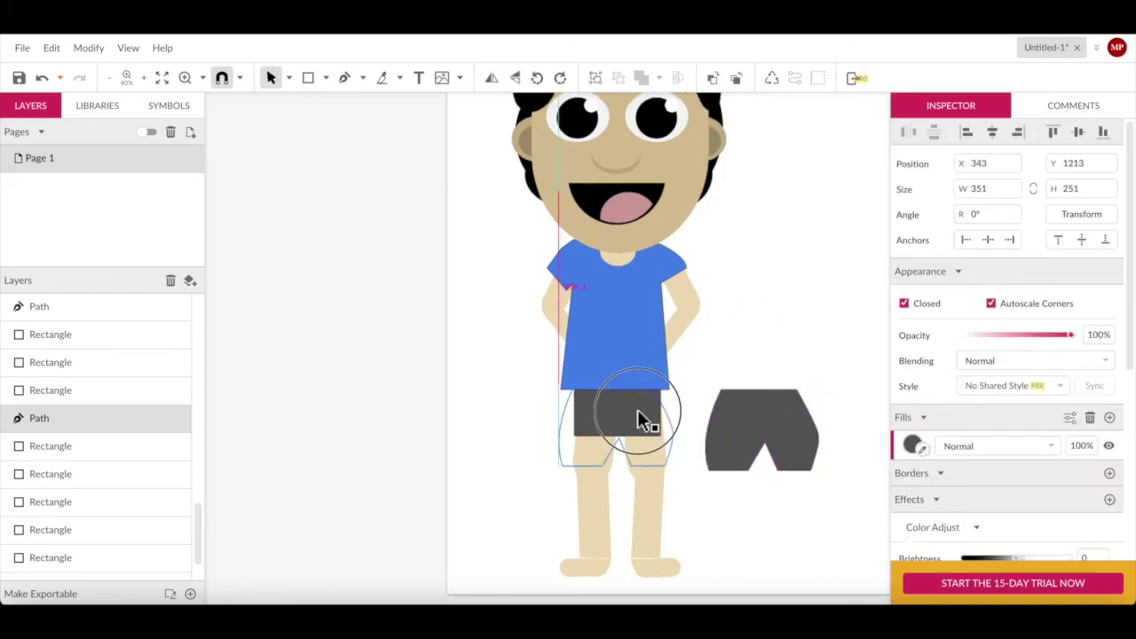
{"action": "right_click", "coordinate": [646, 417]}
{"action": "left_click", "coordinate": [672, 431]}
{"action": "double_click", "coordinate": [634, 444]}
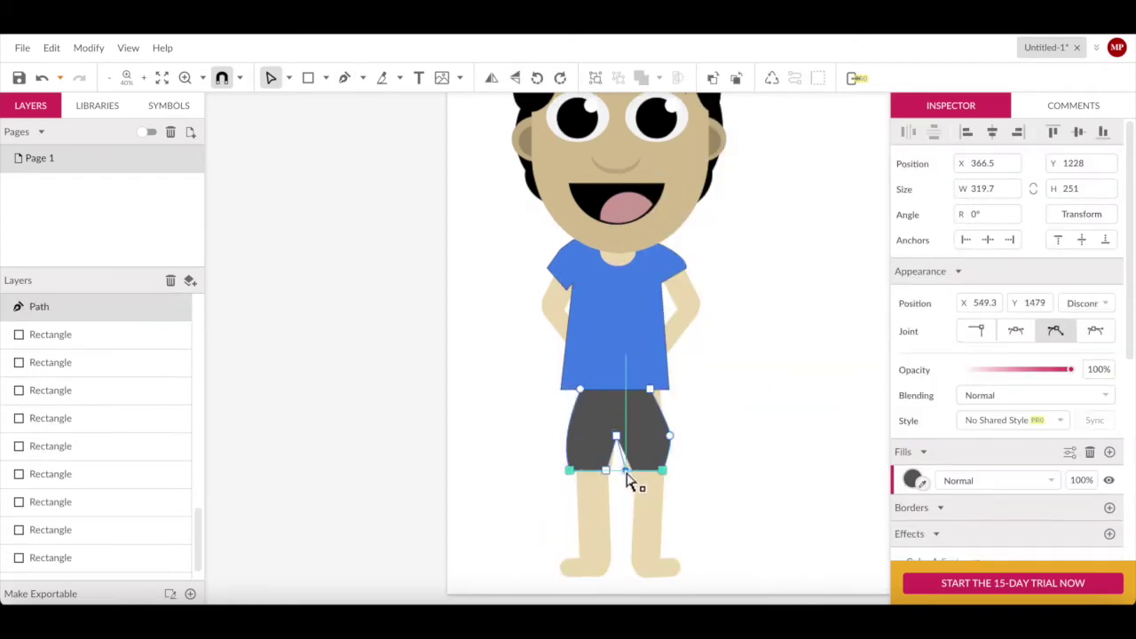
{"action": "key", "text": "Escape"}
{"action": "double_click", "coordinate": [598, 416]}
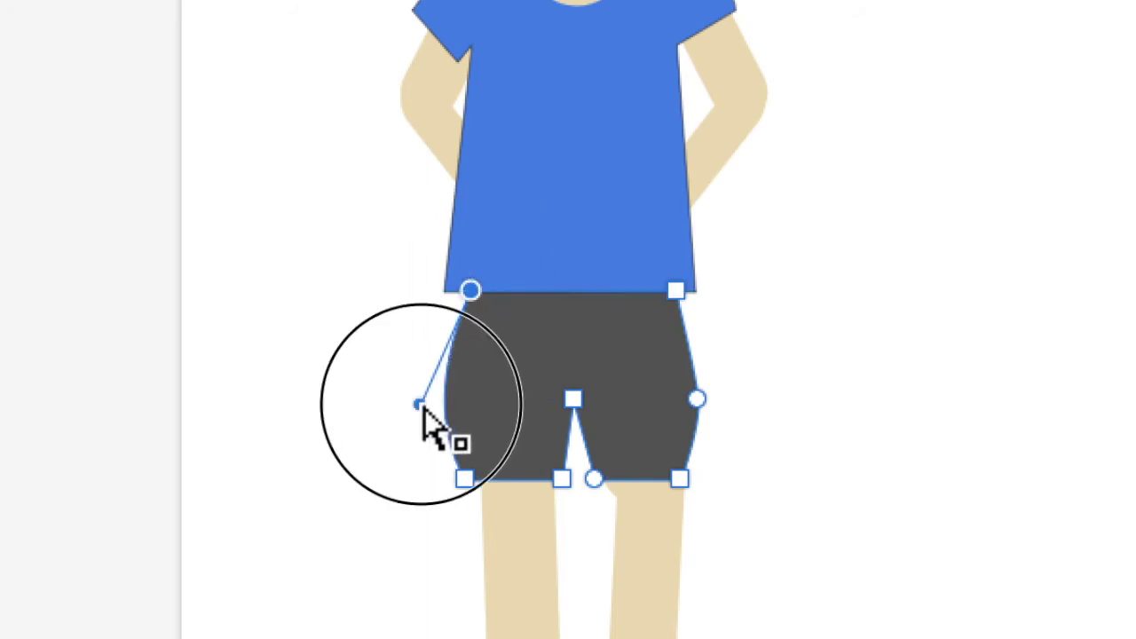
{"action": "left_click", "coordinate": [302, 415]}
{"action": "left_click_drag", "start_coordinate": [696, 401], "coordinate": [715, 426]}
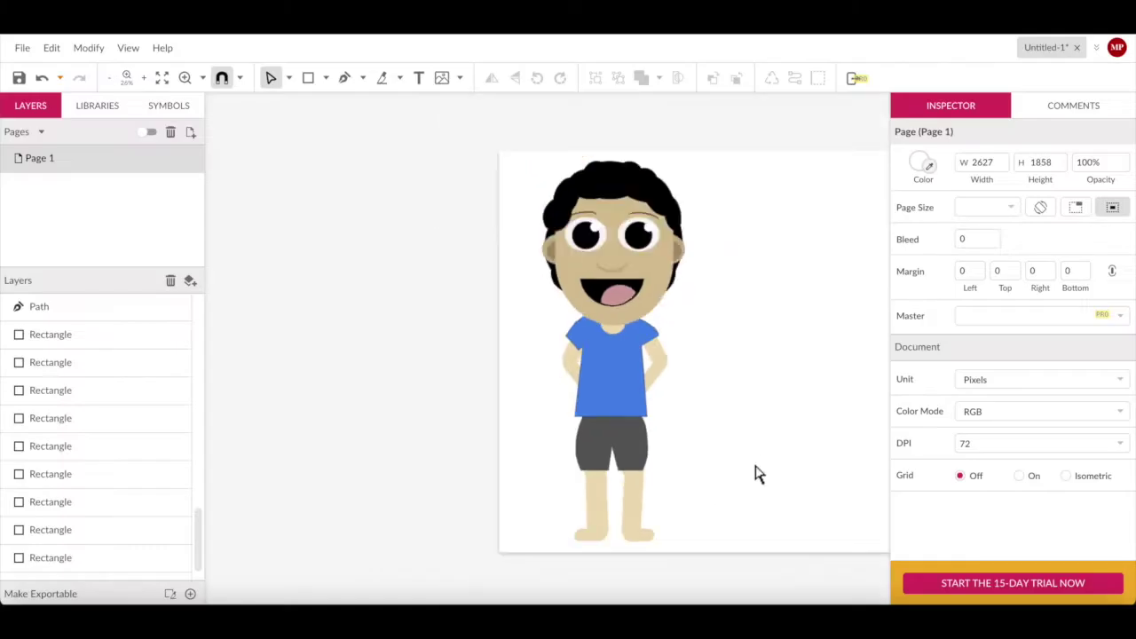
{"action": "left_click", "coordinate": [494, 329]}
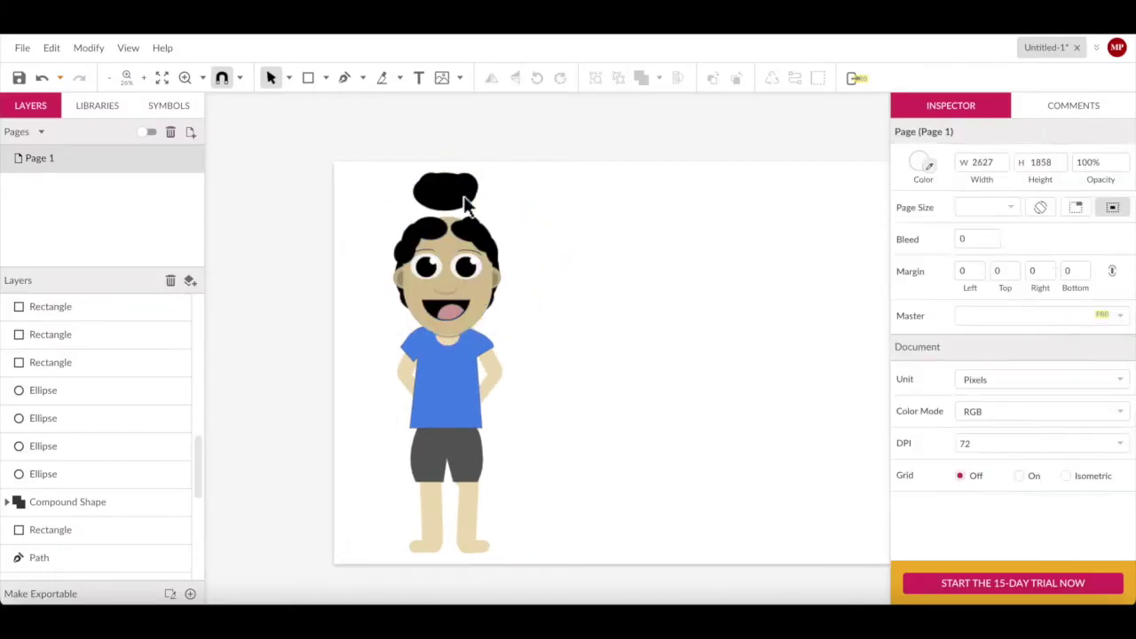
Delete the hair bun and Alt-drag a duplicate of the whole boy to his right
{"action": "key", "text": "Delete"}
{"action": "left_click", "coordinate": [360, 197]}
{"action": "left_click_drag", "start_coordinate": [361, 189], "coordinate": [528, 510]}
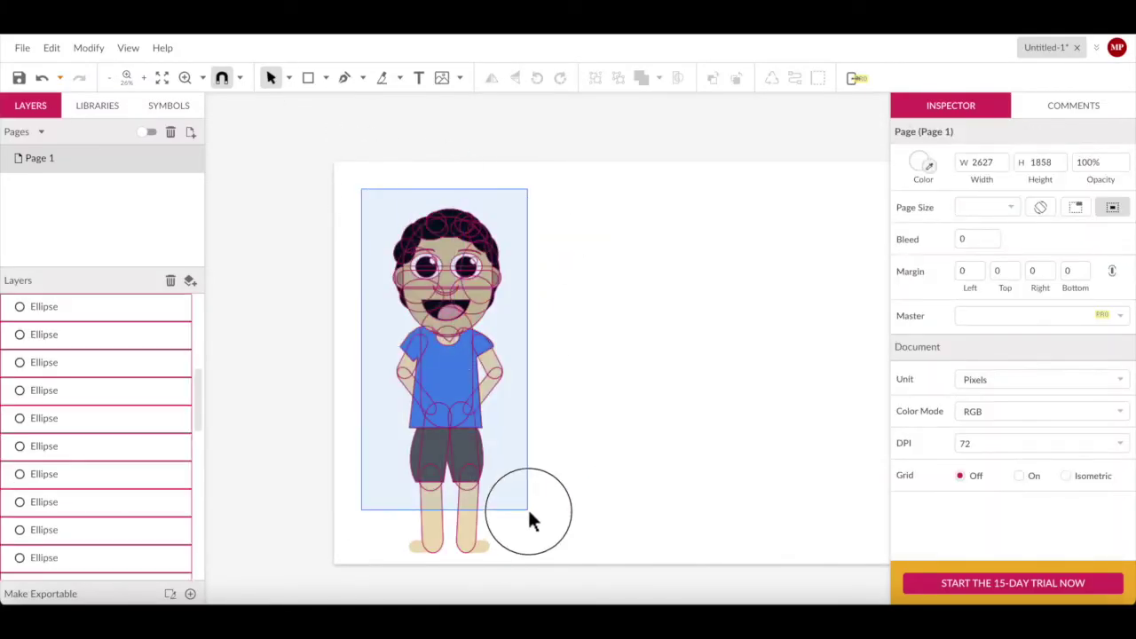
{"action": "left_click_drag", "start_coordinate": [490, 376], "coordinate": [602, 386]}
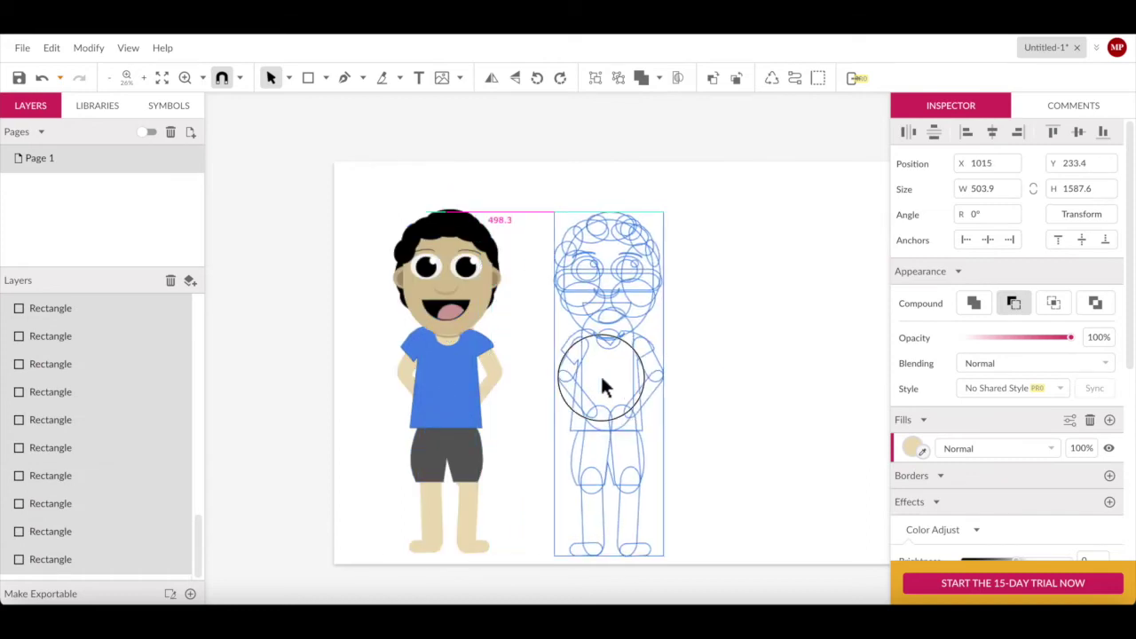
Give the copy a green shirt and #FF9900 orange shorts
{"action": "left_click", "coordinate": [784, 322]}
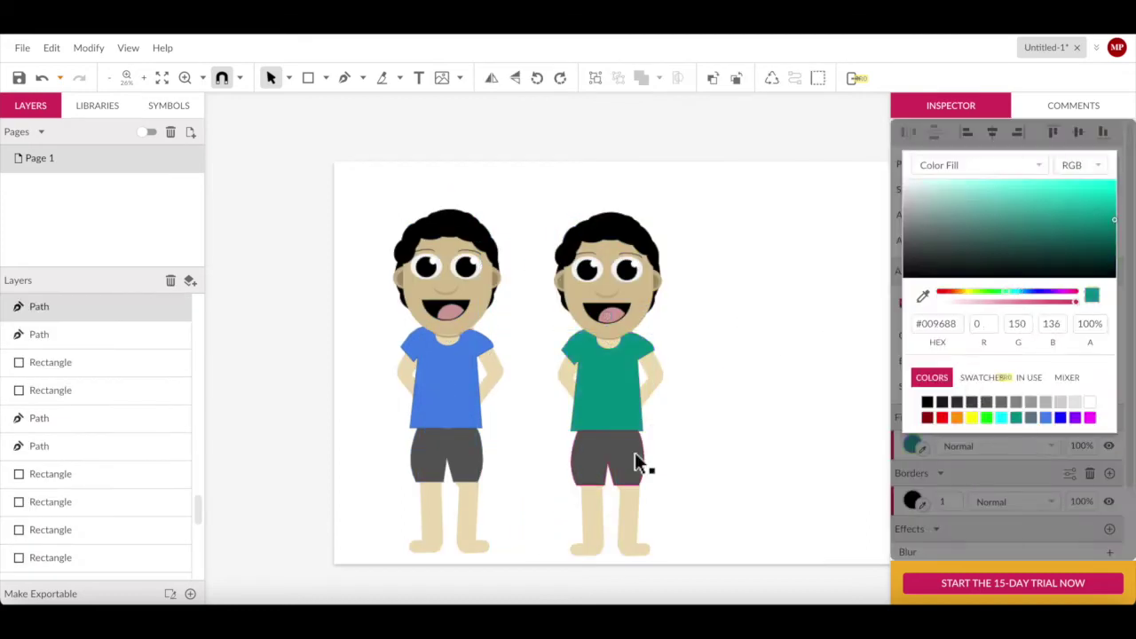
{"action": "left_click", "coordinate": [635, 452]}
{"action": "left_click", "coordinate": [956, 417]}
{"action": "left_click", "coordinate": [687, 343]}
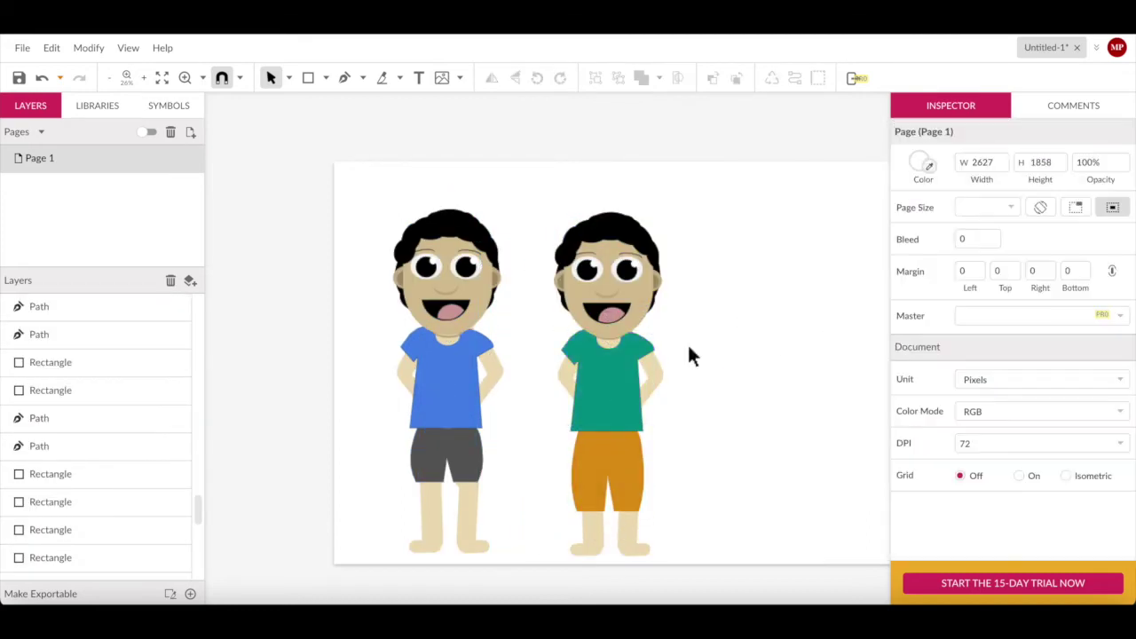
Select an eye on each figure, then clear the selection
{"action": "left_click", "coordinate": [624, 266]}
{"action": "left_click", "coordinate": [702, 309]}
{"action": "left_click", "coordinate": [431, 264]}
{"action": "scroll", "coordinate": [467, 326], "scroll_direction": "up", "scroll_amount": 5}
Recolour the second figure's long hair shapes dark red
{"action": "scroll", "coordinate": [470, 325], "scroll_direction": "up", "scroll_amount": 2}
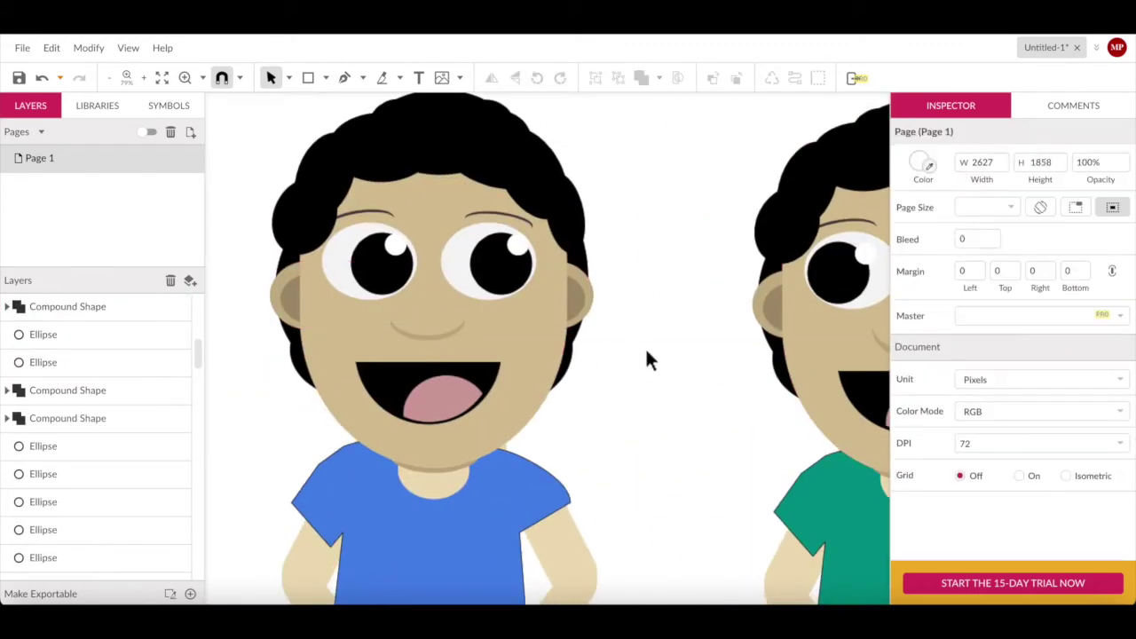
{"action": "scroll", "coordinate": [648, 359], "scroll_direction": "down", "scroll_amount": 2}
{"action": "left_click", "coordinate": [360, 241]}
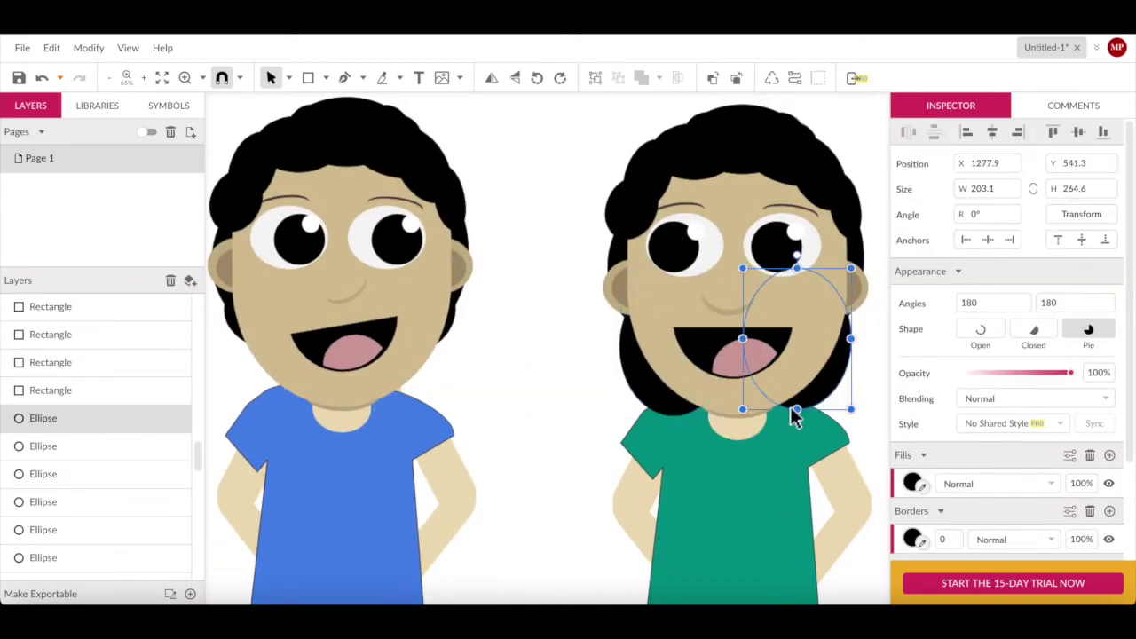
{"action": "right_click", "coordinate": [829, 406]}
{"action": "left_click", "coordinate": [612, 252]}
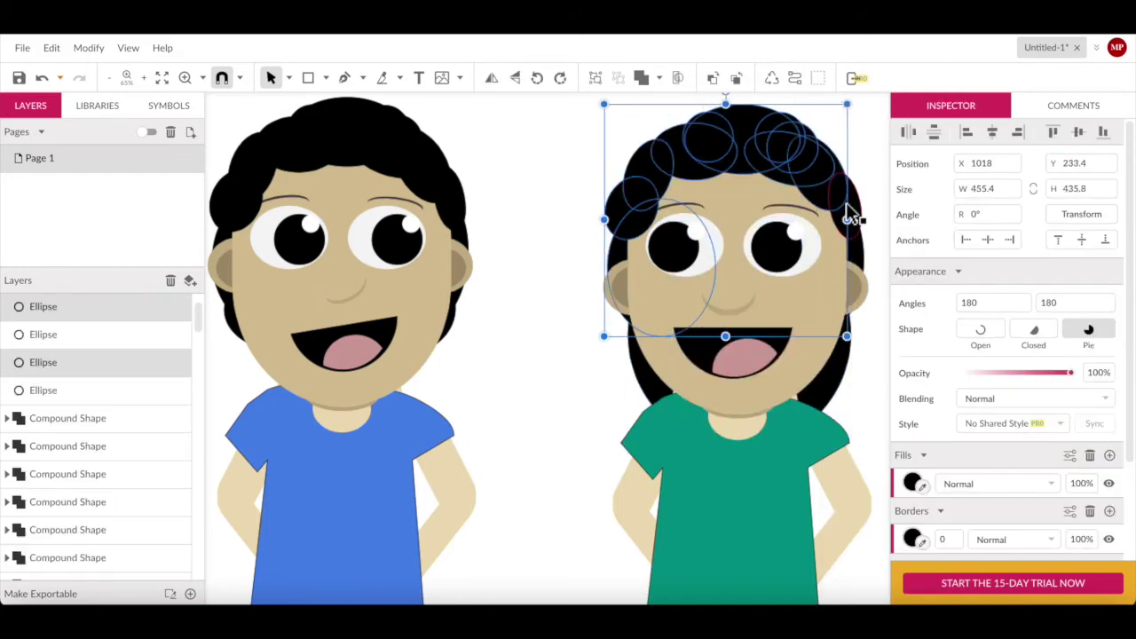
{"action": "left_click", "coordinate": [912, 484]}
{"action": "left_click", "coordinate": [1019, 266]}
Select the girl's green shirt and the boy's shirt and leg, then deselect
{"action": "left_click", "coordinate": [588, 421]}
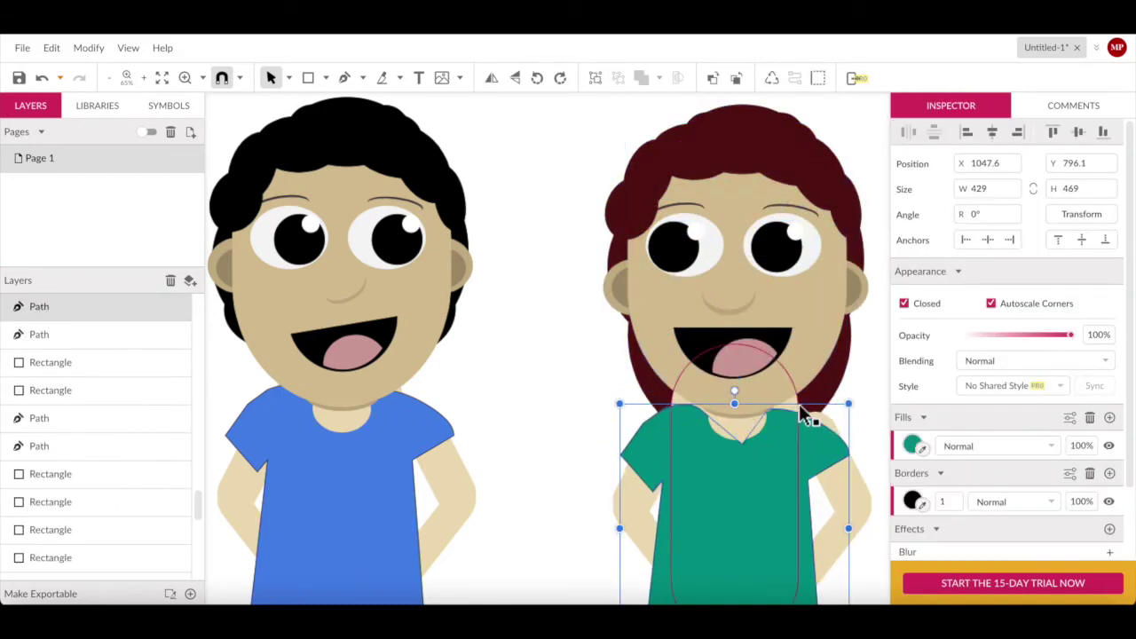
{"action": "left_click", "coordinate": [718, 368]}
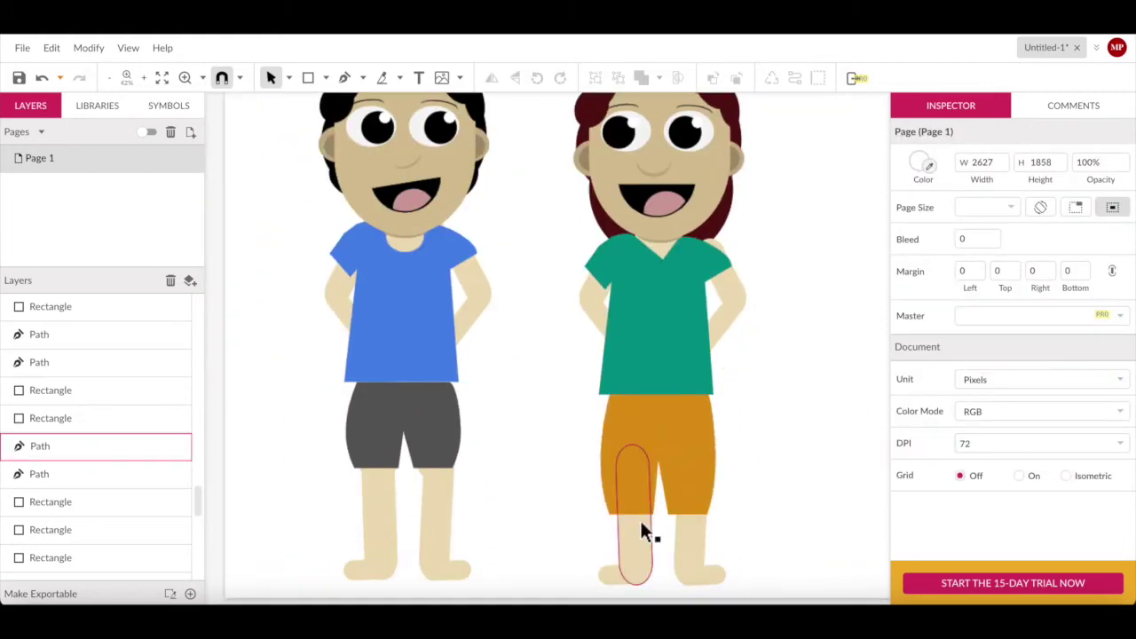
{"action": "left_click", "coordinate": [431, 510]}
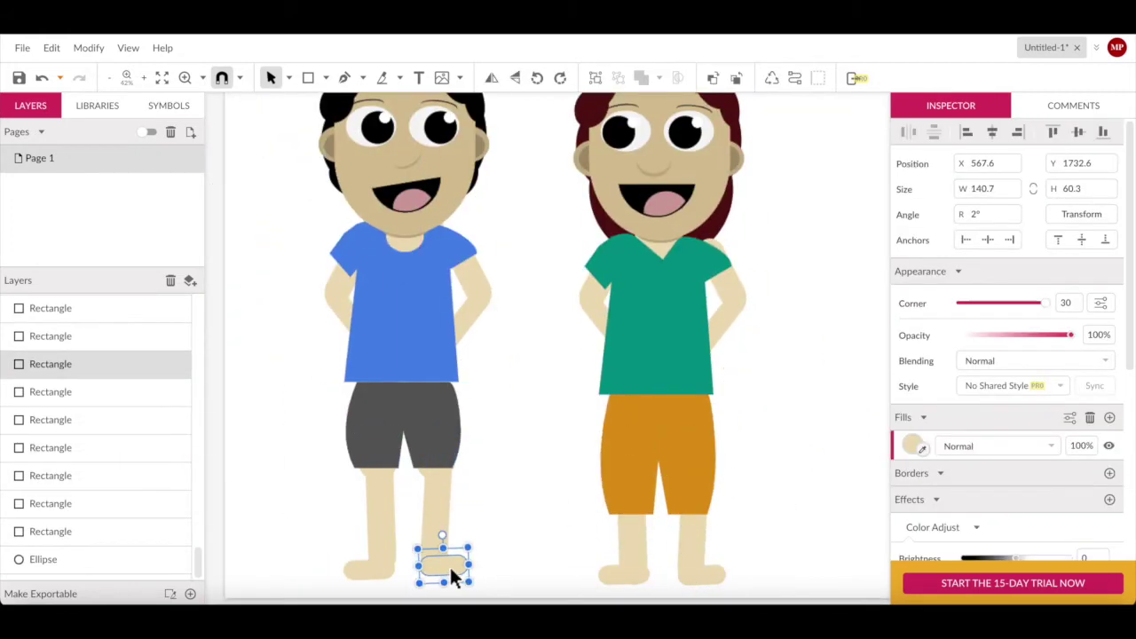
{"action": "left_click", "coordinate": [514, 515]}
Draw a green ground rectangle across the lower page
{"action": "key", "text": "r"}
{"action": "left_click_drag", "start_coordinate": [205, 325], "coordinate": [795, 506]}
{"action": "left_click", "coordinate": [912, 445]}
{"action": "left_click_drag", "start_coordinate": [997, 291], "coordinate": [992, 302]}
{"action": "key", "text": "r"}
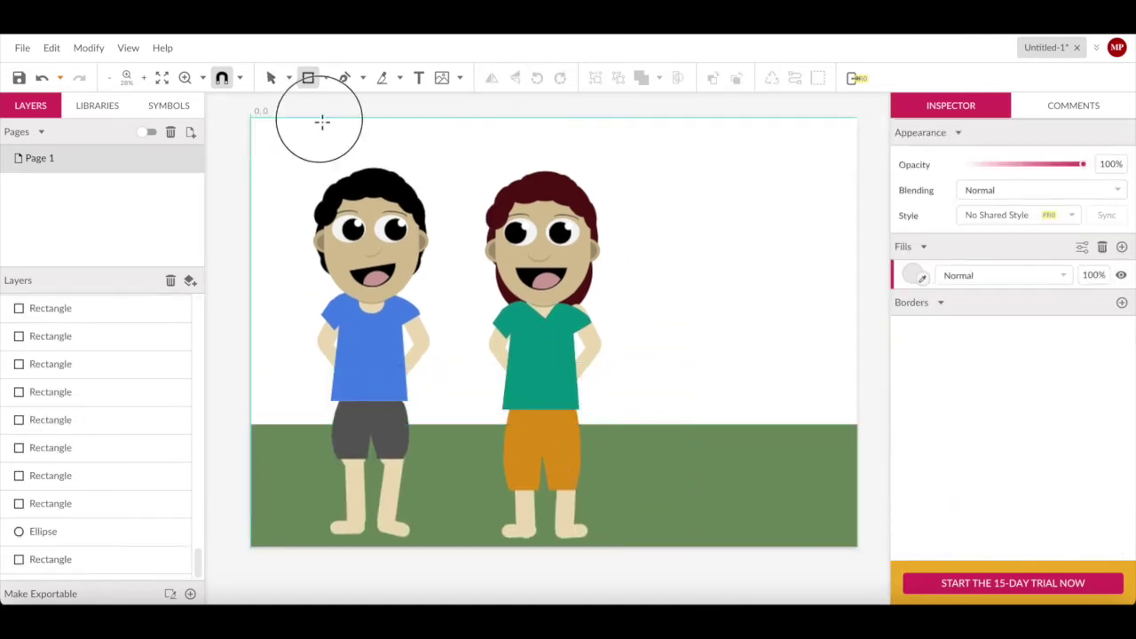
Draw a full-page light blue sky rectangle and send it behind the figures
{"action": "left_click_drag", "start_coordinate": [252, 117], "coordinate": [857, 424]}
{"action": "left_click", "coordinate": [912, 445]}
{"action": "left_click", "coordinate": [1022, 291]}
{"action": "left_click_drag", "start_coordinate": [1030, 248], "coordinate": [1026, 299]}
{"action": "key", "text": "ctrl+shift+["}
{"action": "left_click", "coordinate": [237, 292]}
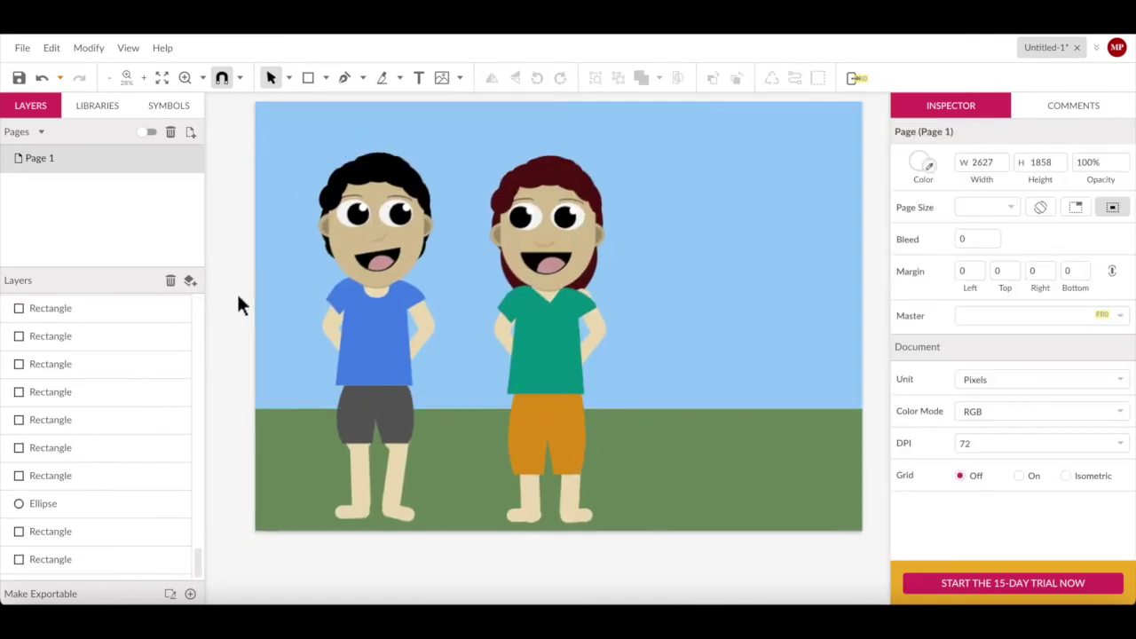
{"action": "left_click_drag", "start_coordinate": [237, 292], "coordinate": [251, 98]}
{"action": "left_click", "coordinate": [252, 98]}
Begin outlining the tree trunk with freeform path points on the page's right
{"action": "left_click", "coordinate": [313, 78]}
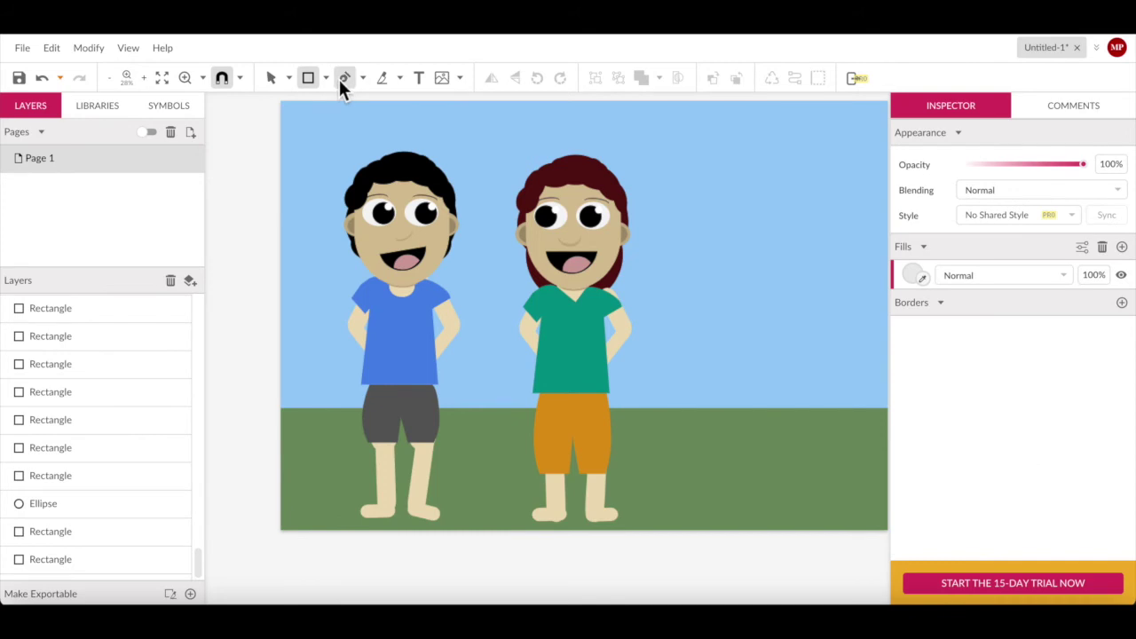
{"action": "left_click", "coordinate": [810, 294]}
{"action": "left_click", "coordinate": [811, 361]}
Finish the curved tree trunk shape and fill it brown
{"action": "left_click", "coordinate": [803, 414]}
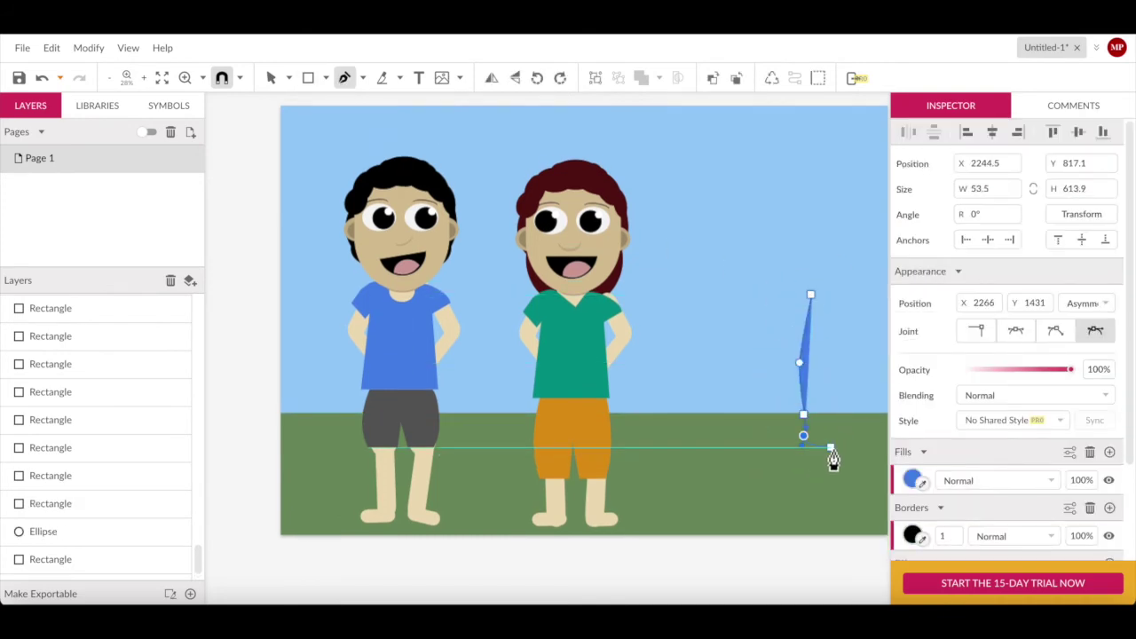
{"action": "left_click", "coordinate": [830, 448]}
{"action": "left_click_drag", "start_coordinate": [824, 351], "coordinate": [828, 298]}
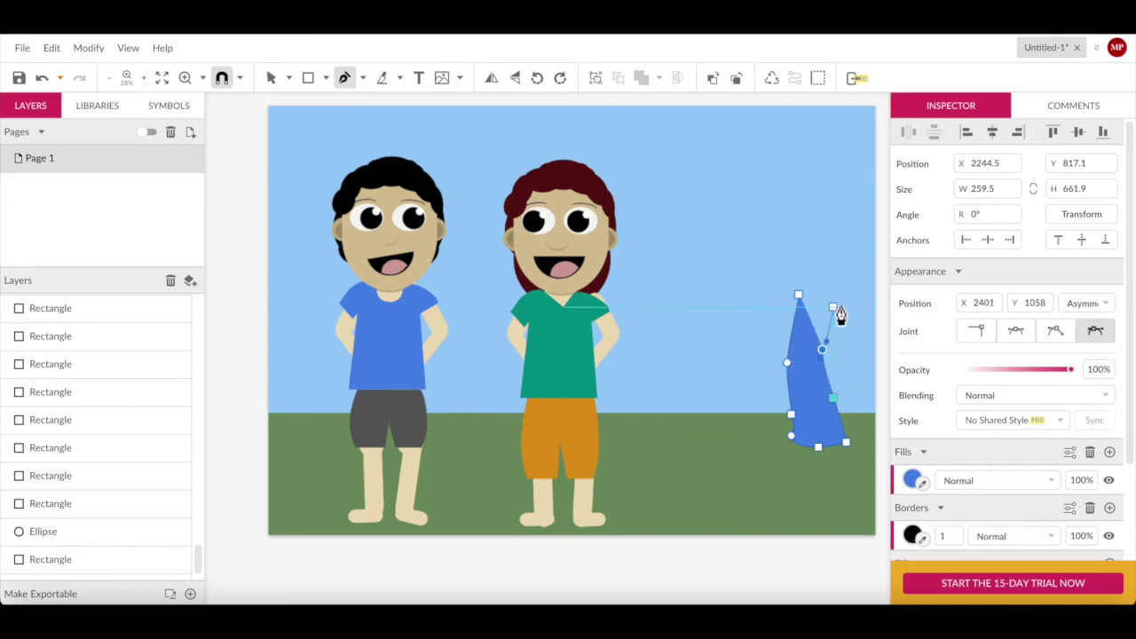
{"action": "left_click", "coordinate": [824, 286]}
{"action": "left_click", "coordinate": [913, 512]}
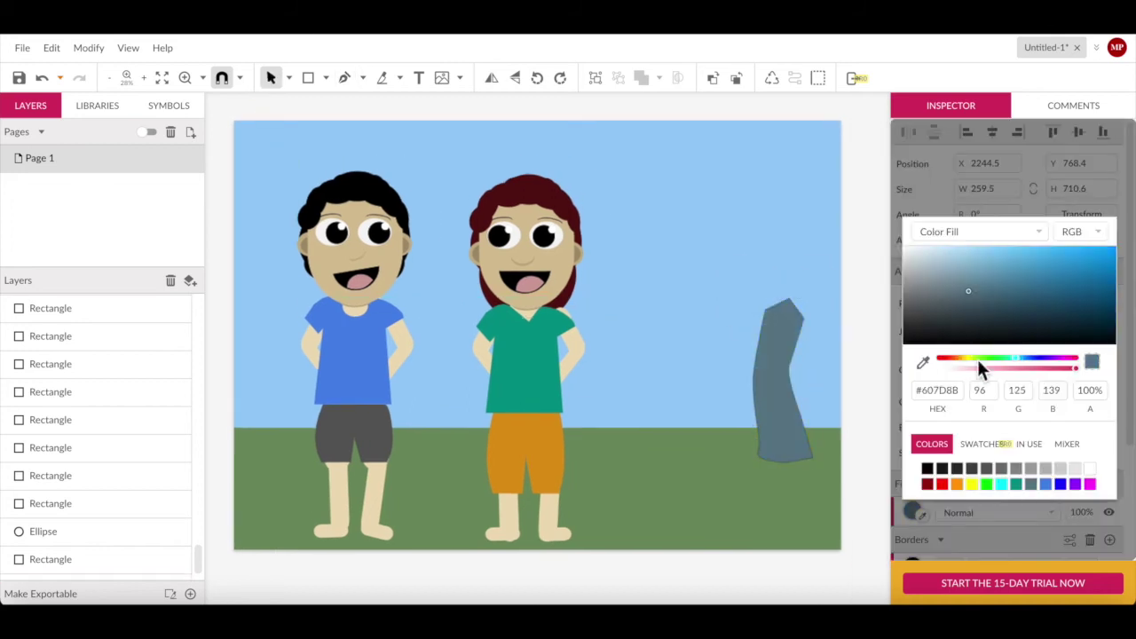
{"action": "left_click", "coordinate": [326, 77]}
Draw a leafy green circle atop the trunk and duplicate it up and right
{"action": "left_click", "coordinate": [368, 145]}
{"action": "left_click_drag", "start_coordinate": [719, 254], "coordinate": [788, 323]}
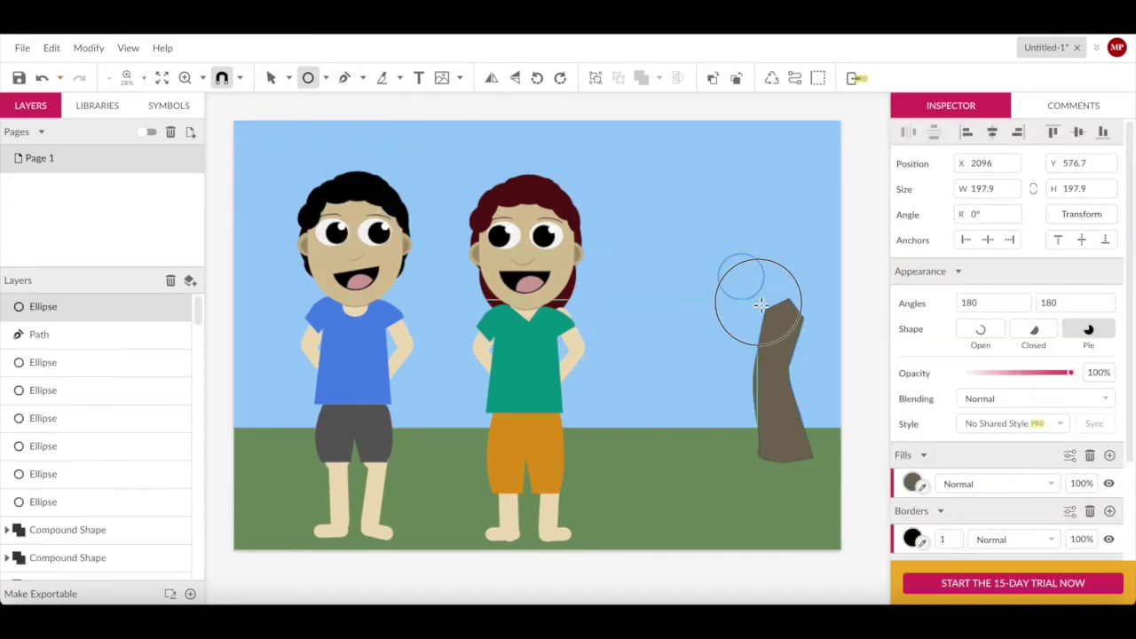
{"action": "left_click", "coordinate": [912, 484]}
{"action": "left_click_drag", "start_coordinate": [967, 328], "coordinate": [987, 329]}
{"action": "left_click", "coordinate": [970, 272]}
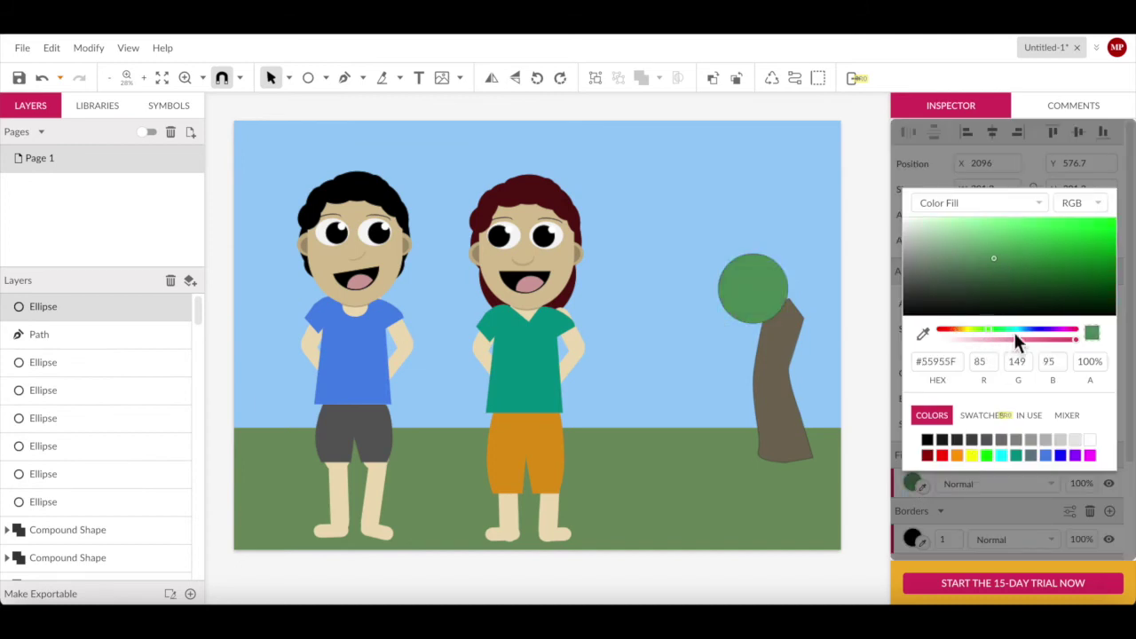
{"action": "left_click", "coordinate": [750, 286]}
{"action": "left_click_drag", "start_coordinate": [750, 287], "coordinate": [774, 283]}
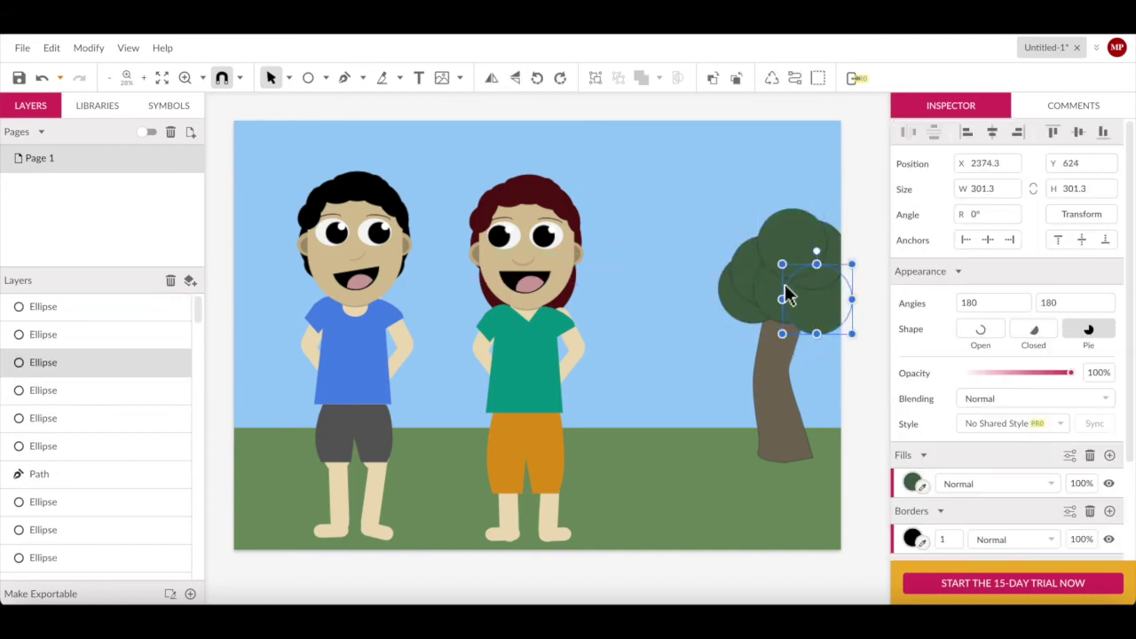
Group the trunk and leaf circles and set the border width to 0
{"action": "key", "text": "Return"}
{"action": "left_click", "coordinate": [717, 257]}
{"action": "key", "text": "ctrl+z"}
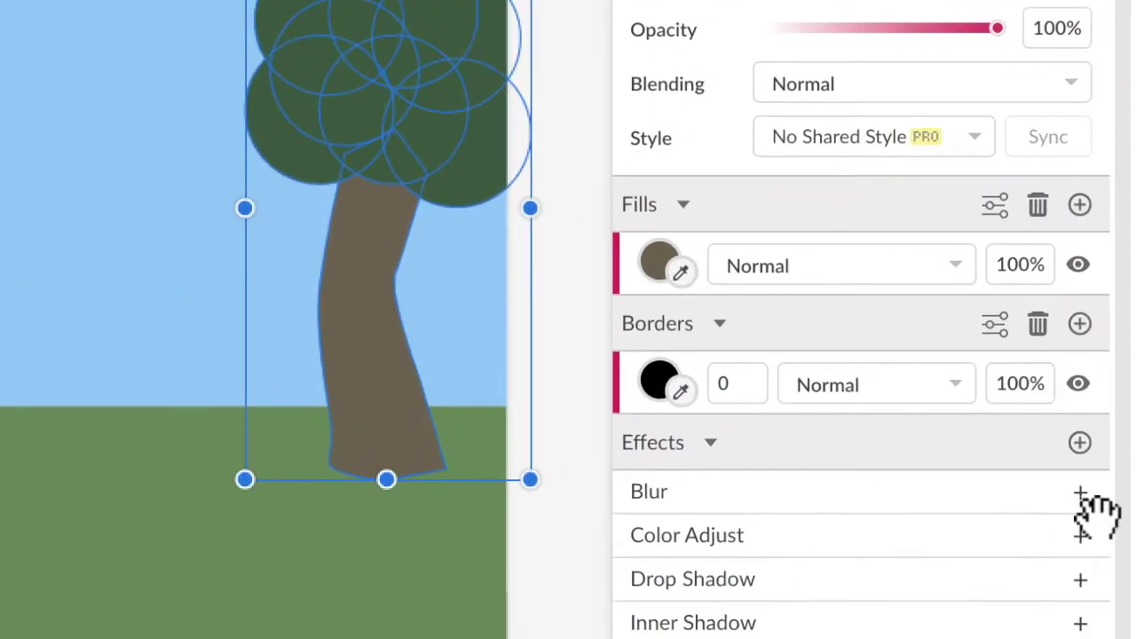
Add a Blur effect to the tree with radius 21.5
{"action": "left_click", "coordinate": [1109, 519]}
{"action": "left_click_drag", "start_coordinate": [916, 452], "coordinate": [926, 452]}
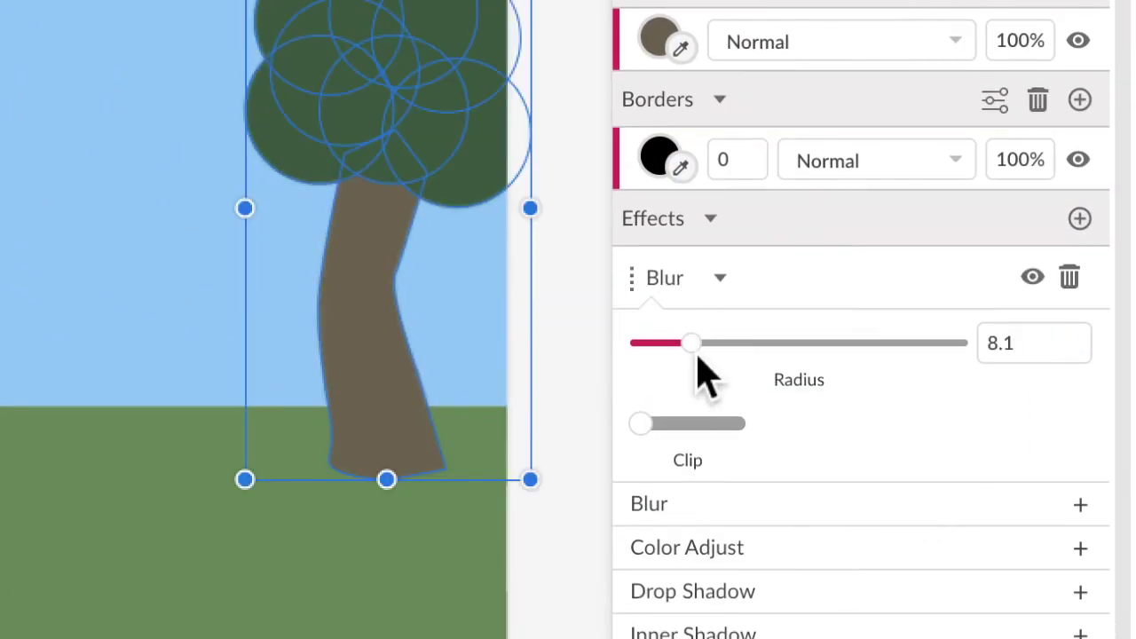
{"action": "left_click_drag", "start_coordinate": [696, 356], "coordinate": [772, 356]}
{"action": "left_click", "coordinate": [550, 377]}
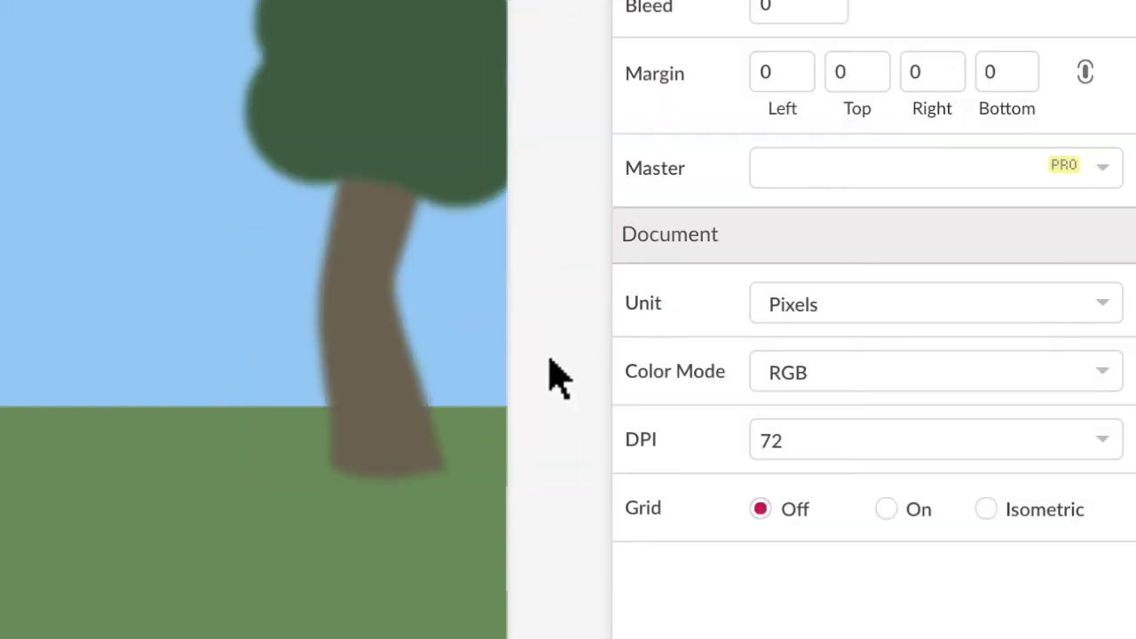
Blur the grass, and blur the sky rectangle to radius 13.2
{"action": "left_click", "coordinate": [682, 458]}
{"action": "scroll", "coordinate": [932, 524], "scroll_direction": "down", "scroll_amount": 2}
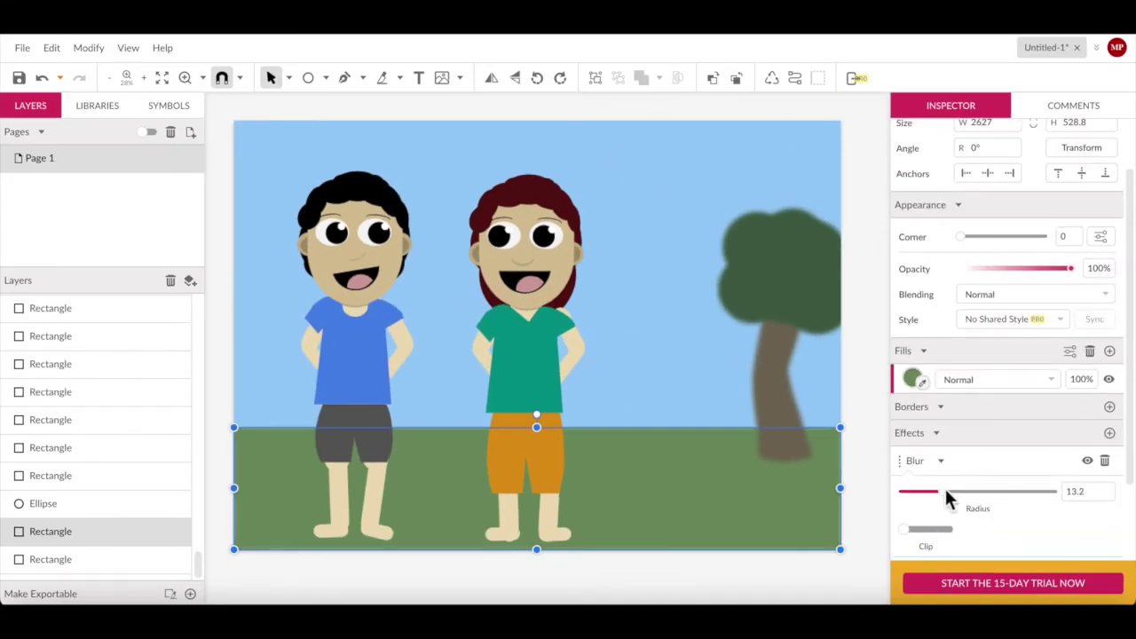
{"action": "left_click", "coordinate": [865, 455]}
{"action": "left_click", "coordinate": [799, 379]}
{"action": "left_click", "coordinate": [933, 520]}
{"action": "left_click_drag", "start_coordinate": [923, 474], "coordinate": [947, 479]}
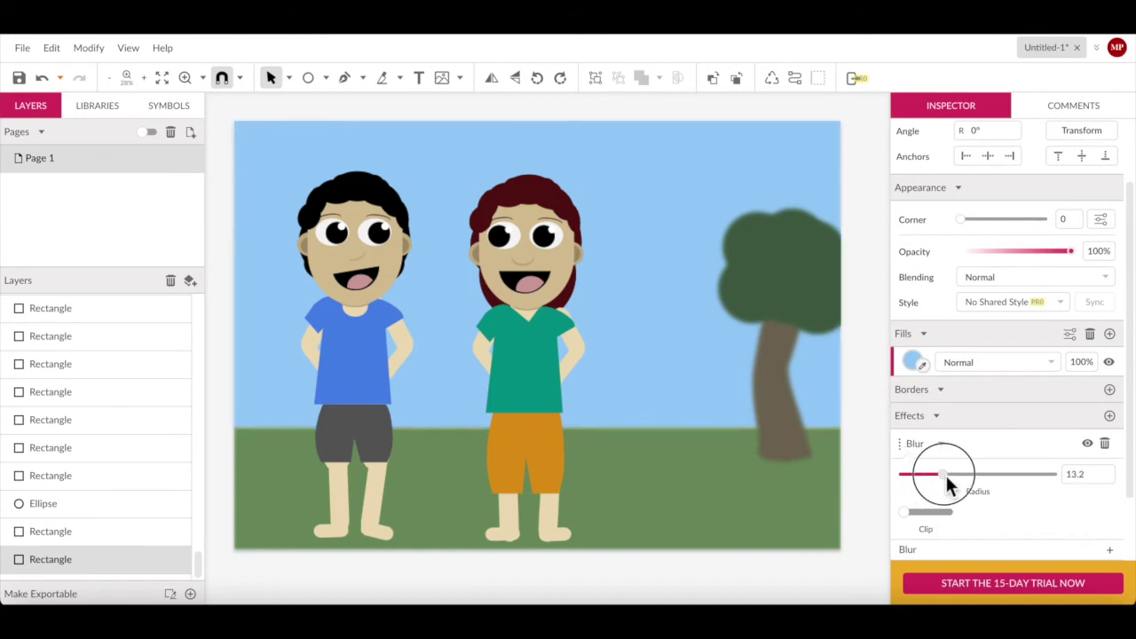
Draw flat white cloud ellipses and position them across the sky
{"action": "left_click", "coordinate": [863, 463]}
{"action": "left_click_drag", "start_coordinate": [617, 176], "coordinate": [769, 208]}
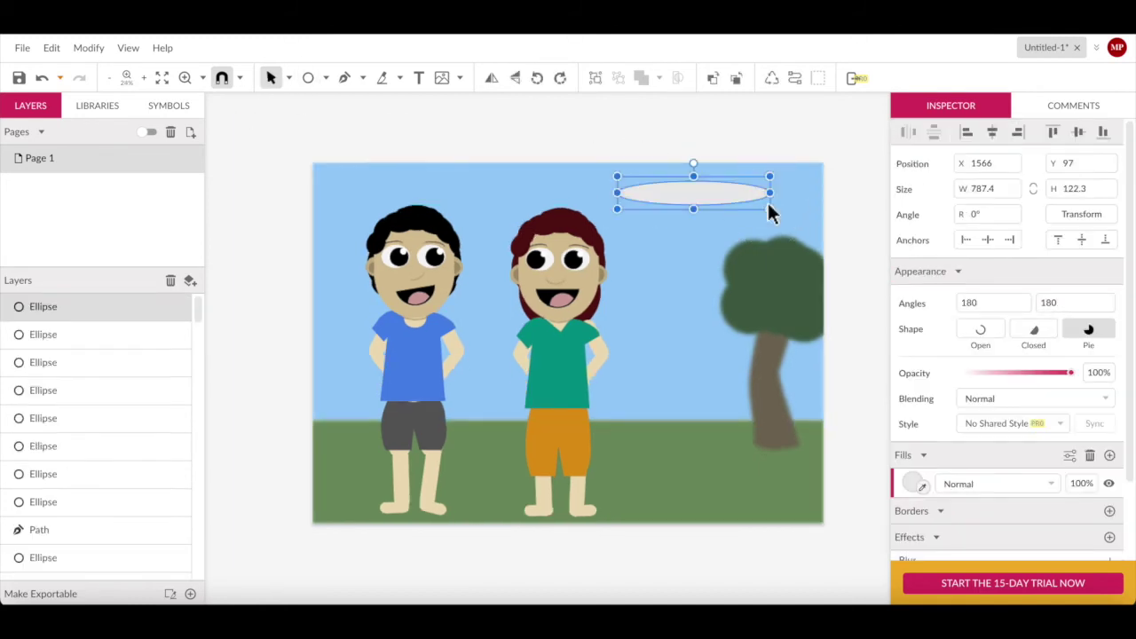
{"action": "scroll", "coordinate": [923, 508], "scroll_direction": "down", "scroll_amount": 2}
{"action": "left_click", "coordinate": [703, 203]}
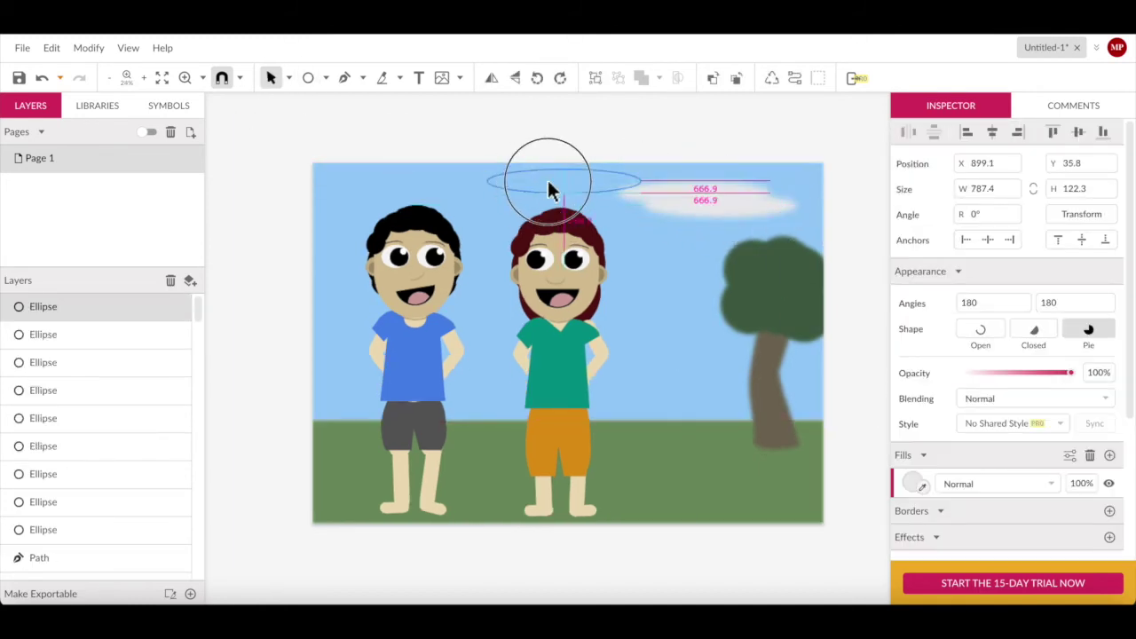
{"action": "left_click_drag", "start_coordinate": [548, 185], "coordinate": [560, 186]}
{"action": "key", "text": "Escape"}
{"action": "left_click", "coordinate": [679, 196]}
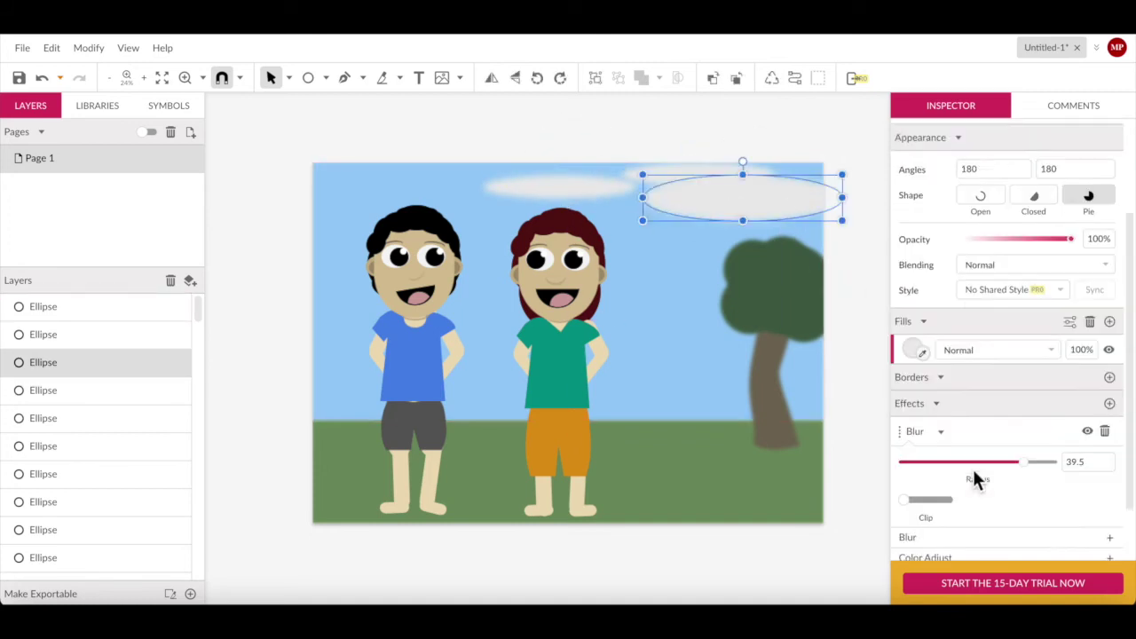
{"action": "mouse_move", "coordinate": [648, 203]}
{"action": "left_mouse_down"}
{"action": "mouse_move", "coordinate": [735, 200]}
{"action": "mouse_move", "coordinate": [701, 197]}
{"action": "left_mouse_up"}
{"action": "left_click", "coordinate": [734, 139]}
{"action": "scroll", "coordinate": [632, 319], "scroll_direction": "up", "scroll_amount": 2}
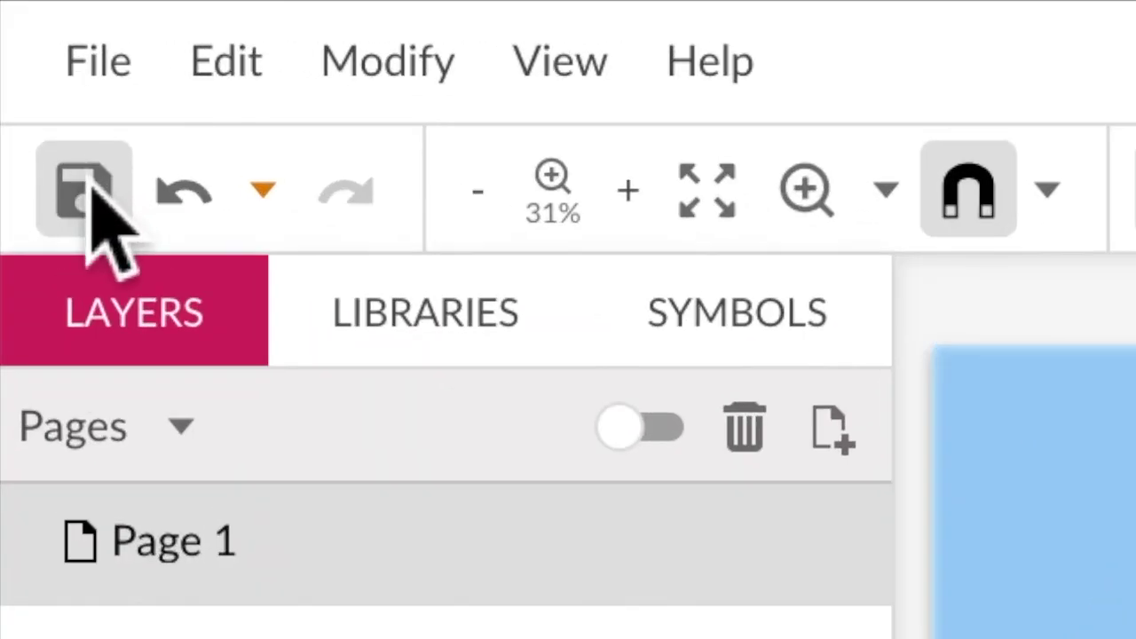
Save 2CharactersGravit, export a JPEG image, then sample a canvas colour
{"action": "left_click", "coordinate": [86, 168]}
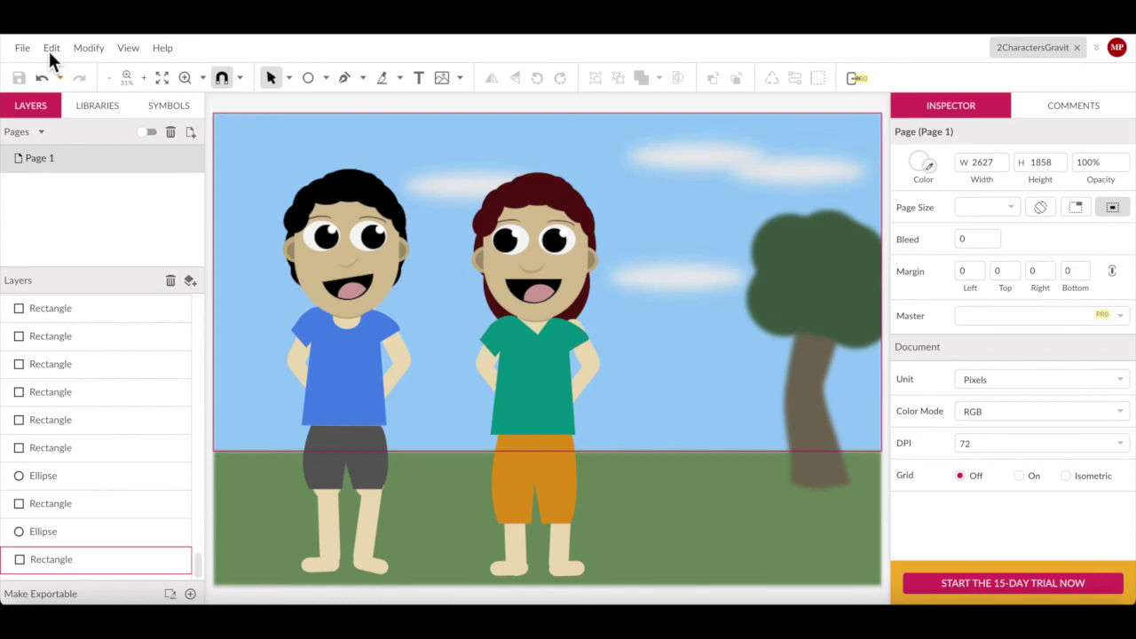
{"action": "left_click", "coordinate": [25, 48]}
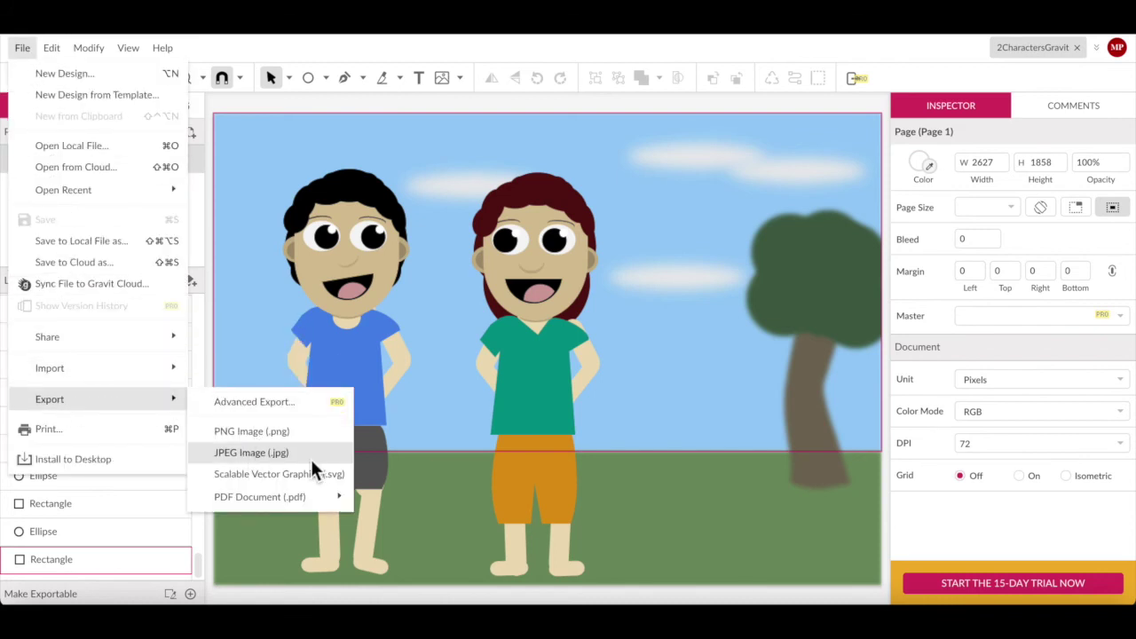
{"action": "left_click", "coordinate": [243, 454]}
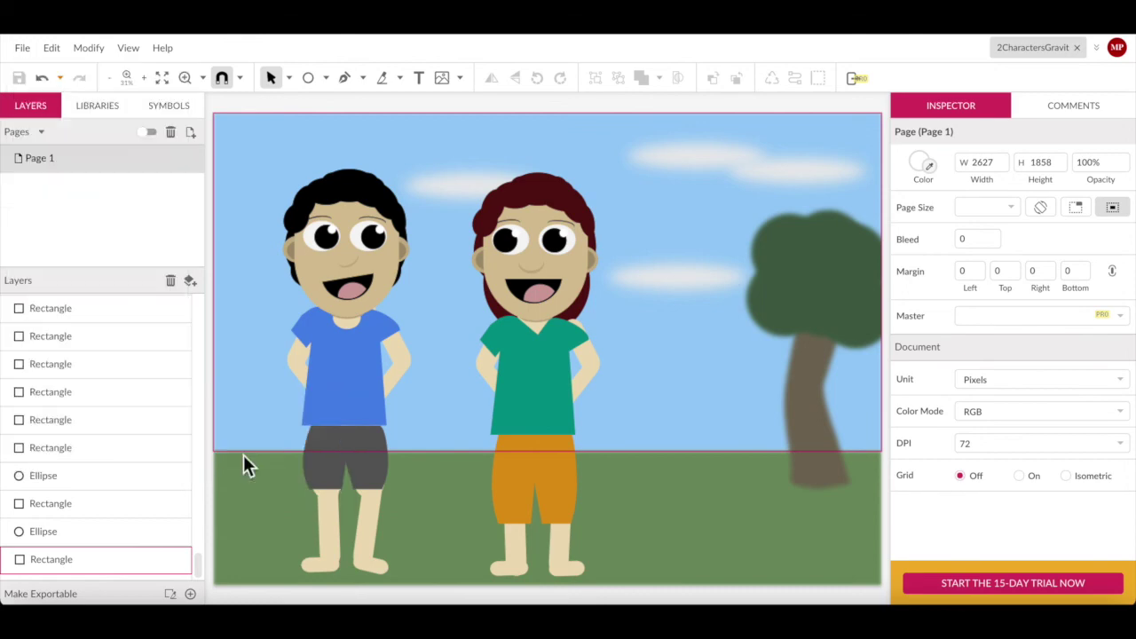
{"action": "type", "text": "s"}
{"action": "key", "text": "Return"}
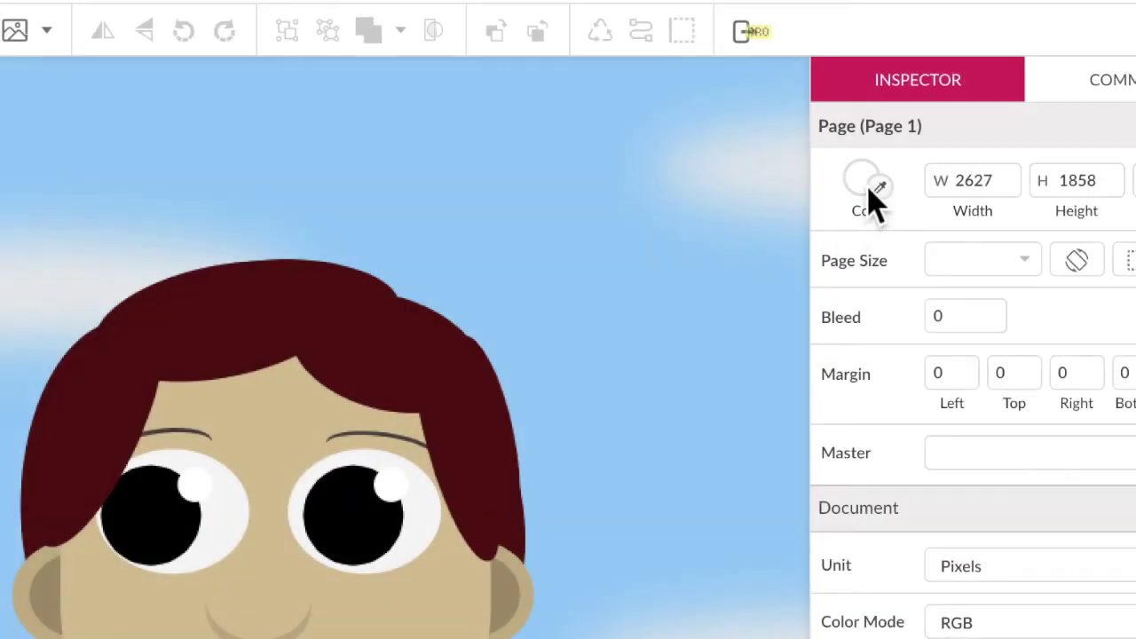
{"action": "left_click", "coordinate": [928, 166]}
Sample the girl's dark red hair colour and set up a borderless pen shape filled with it
{"action": "left_click", "coordinate": [361, 355]}
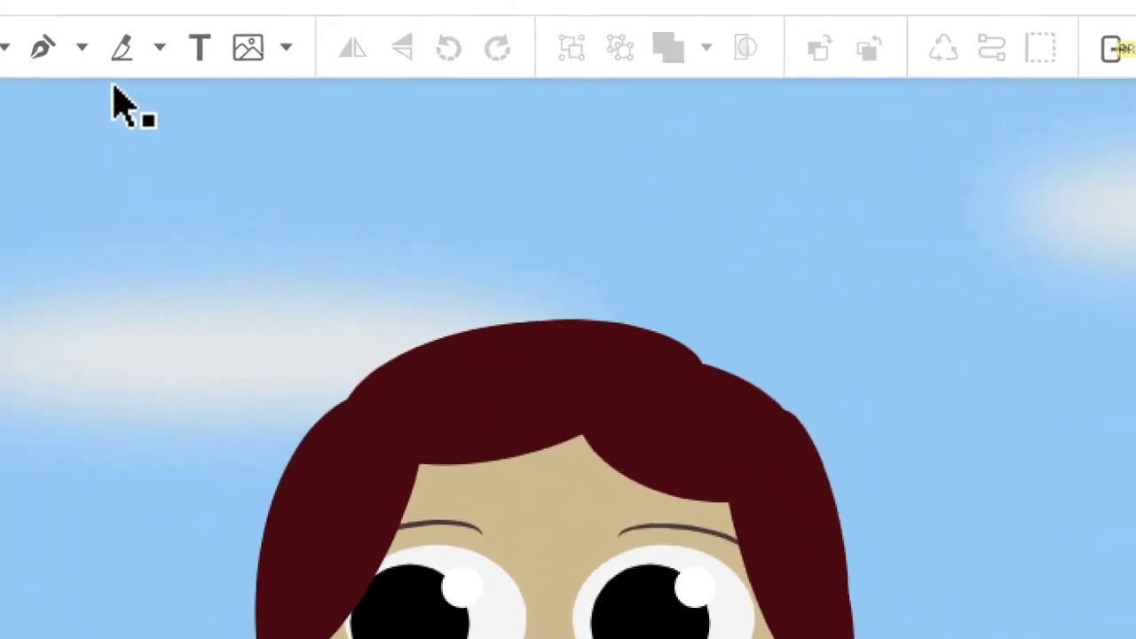
{"action": "left_click", "coordinate": [41, 47]}
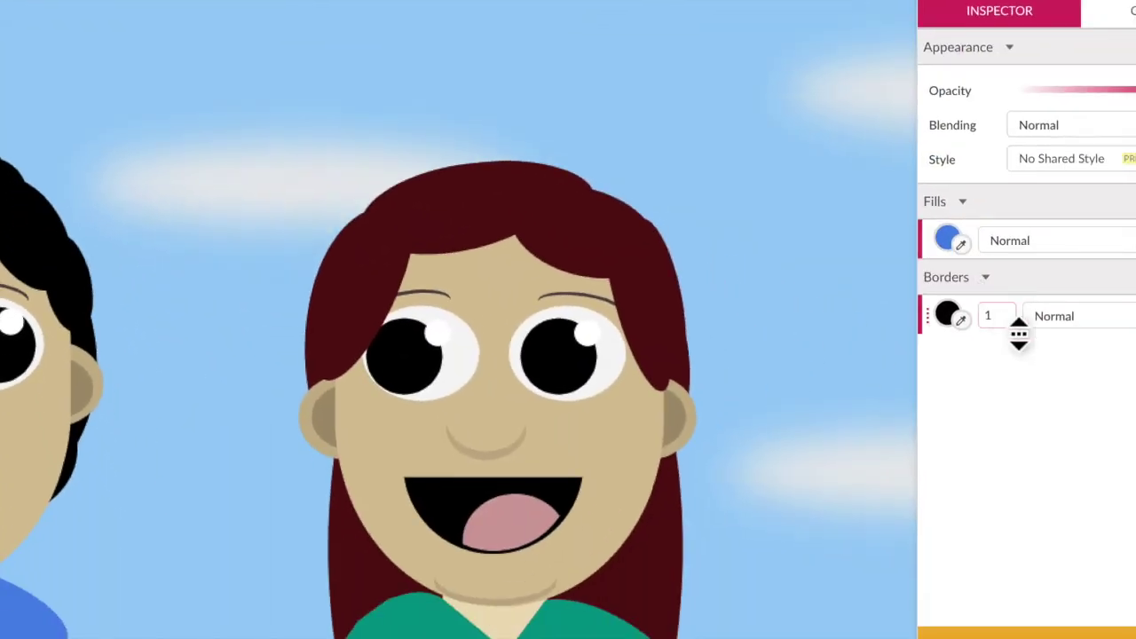
{"action": "left_click_drag", "start_coordinate": [1019, 333], "coordinate": [1017, 397]}
{"action": "left_click", "coordinate": [960, 244]}
{"action": "left_click", "coordinate": [591, 261]}
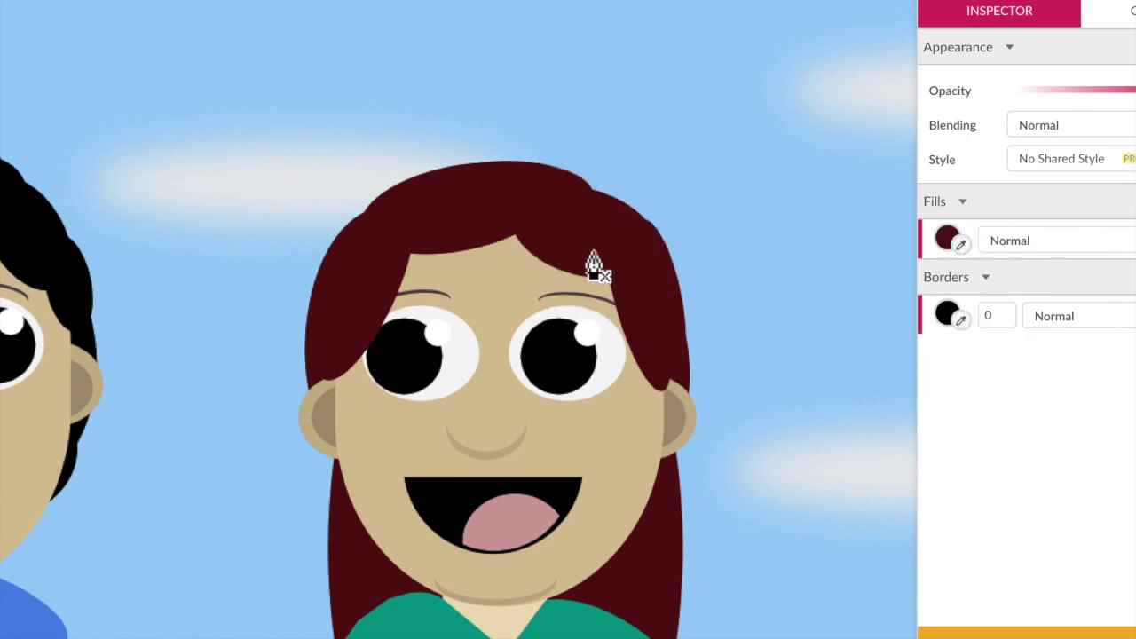
Draw a closed fringe from her crown curving down over her left eye
{"action": "left_click", "coordinate": [538, 222]}
{"action": "left_click_drag", "start_coordinate": [356, 418], "coordinate": [346, 505]}
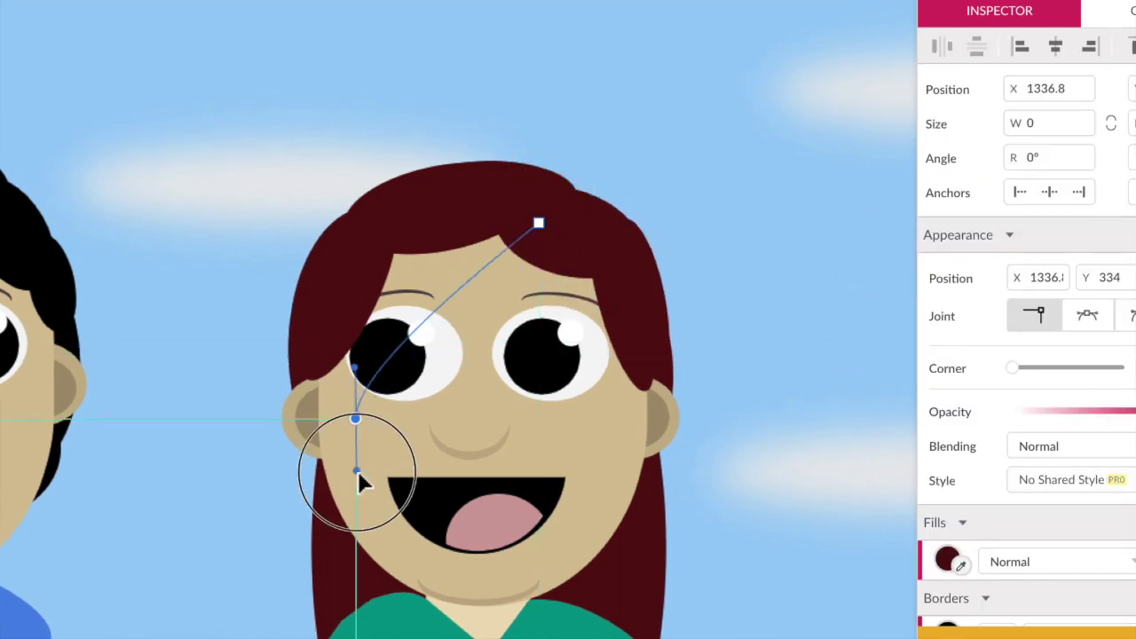
{"action": "left_click_drag", "start_coordinate": [341, 274], "coordinate": [373, 234]}
{"action": "left_click", "coordinate": [391, 203]}
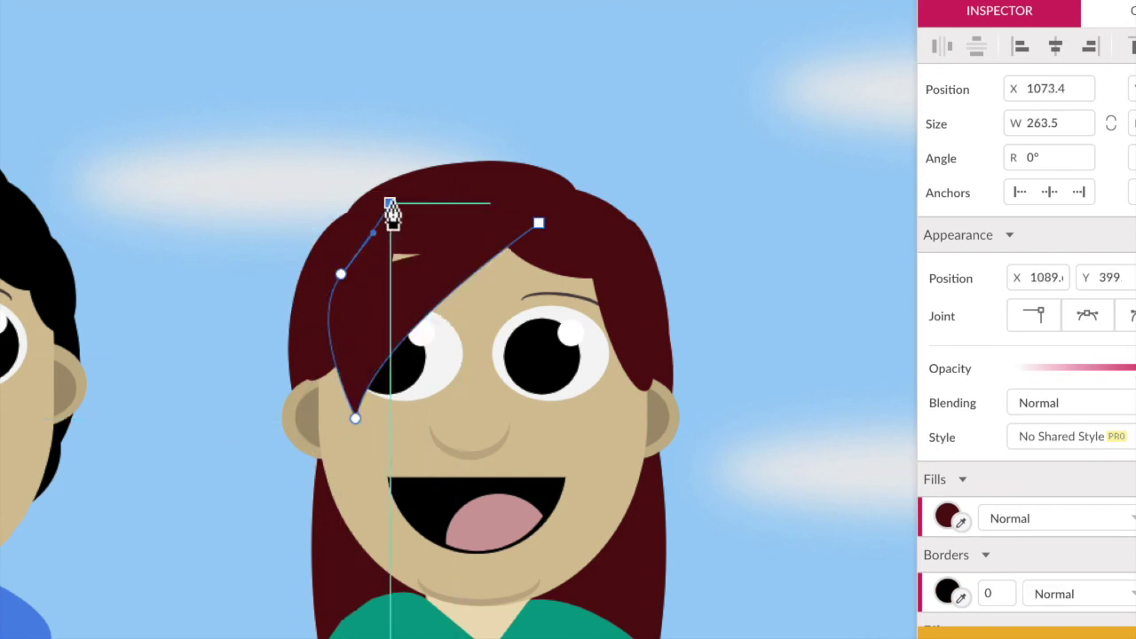
{"action": "left_click", "coordinate": [540, 222]}
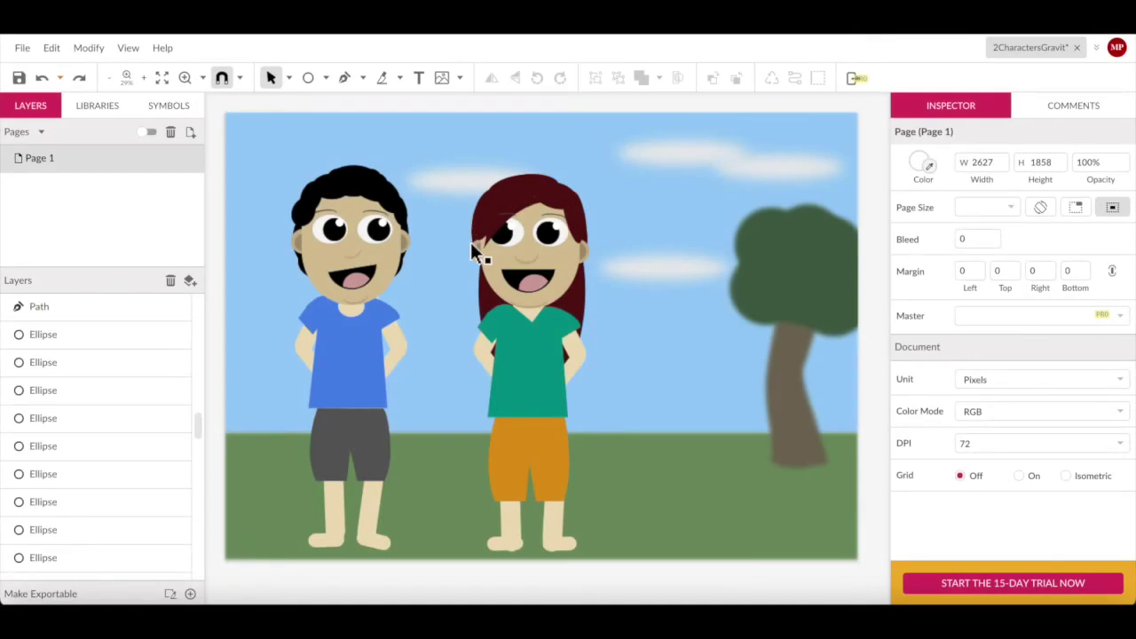
Edit the anchor points of the girl's green shirt, then deselect
{"action": "left_click", "coordinate": [487, 334]}
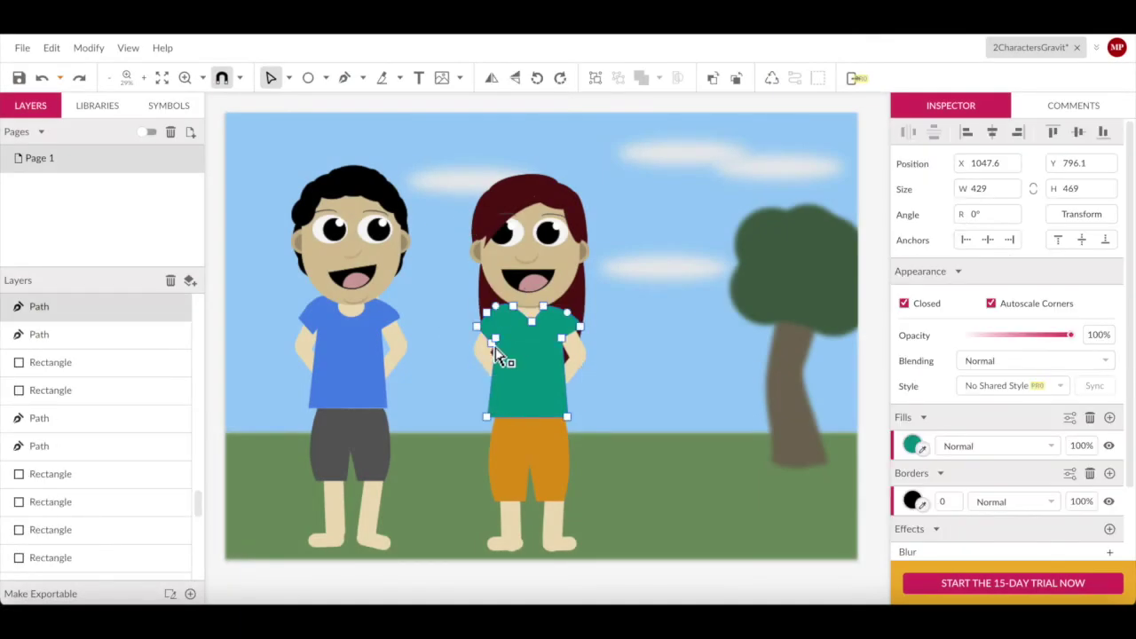
{"action": "double_click", "coordinate": [497, 355]}
{"action": "left_click", "coordinate": [482, 329]}
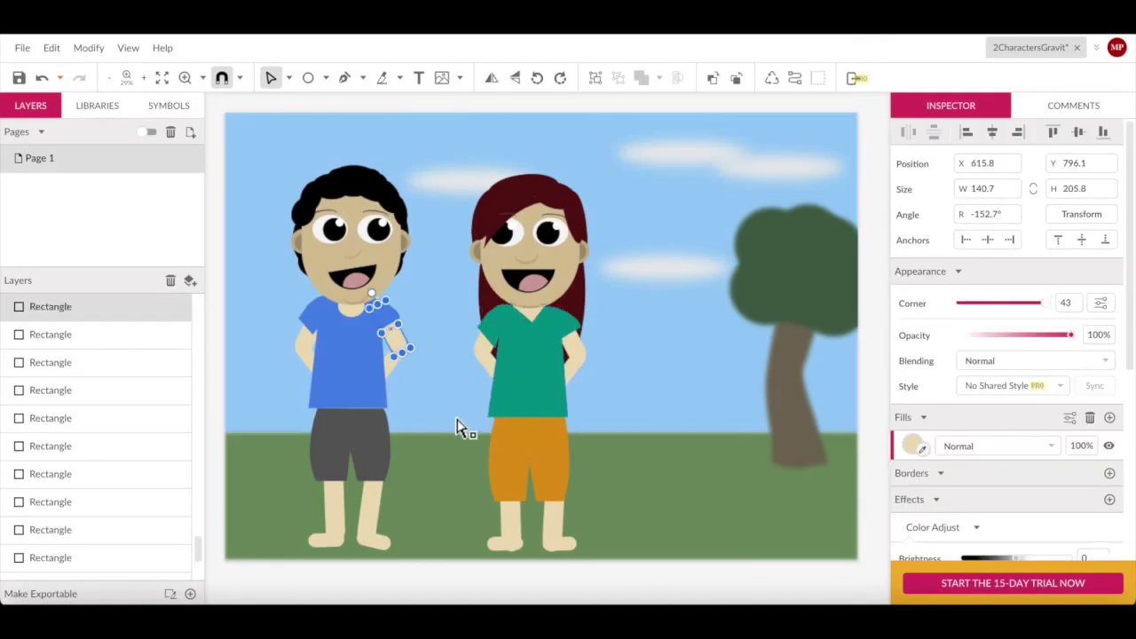
{"action": "left_click", "coordinate": [571, 351]}
Save the design and export the final scene as a JPEG image
{"action": "left_click", "coordinate": [19, 78]}
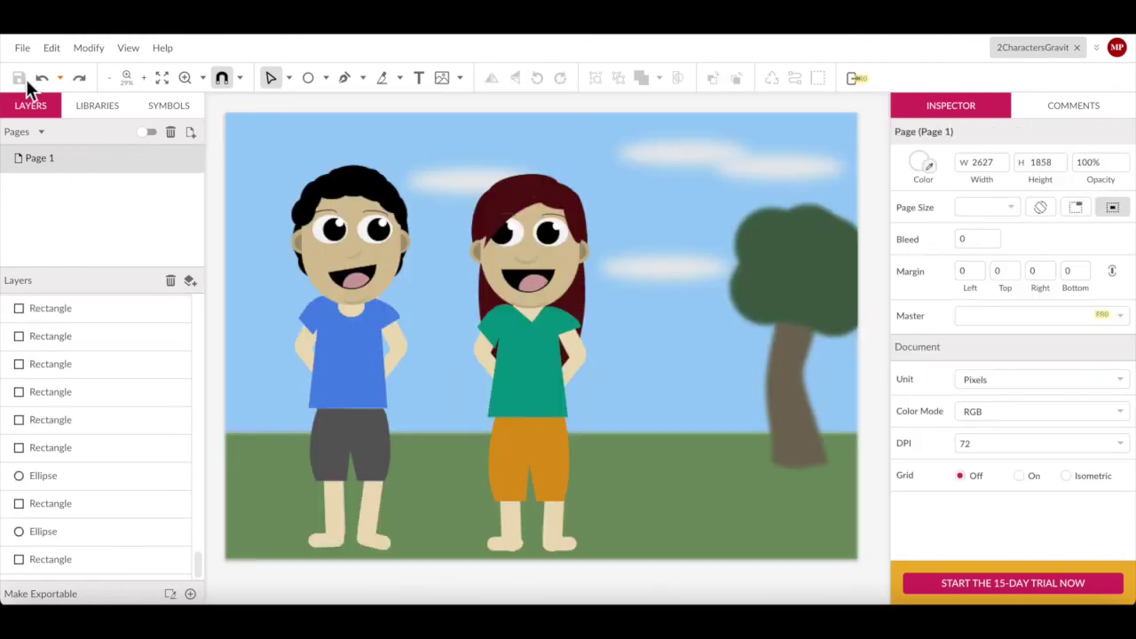
{"action": "left_click", "coordinate": [22, 48]}
{"action": "left_click", "coordinate": [232, 454]}
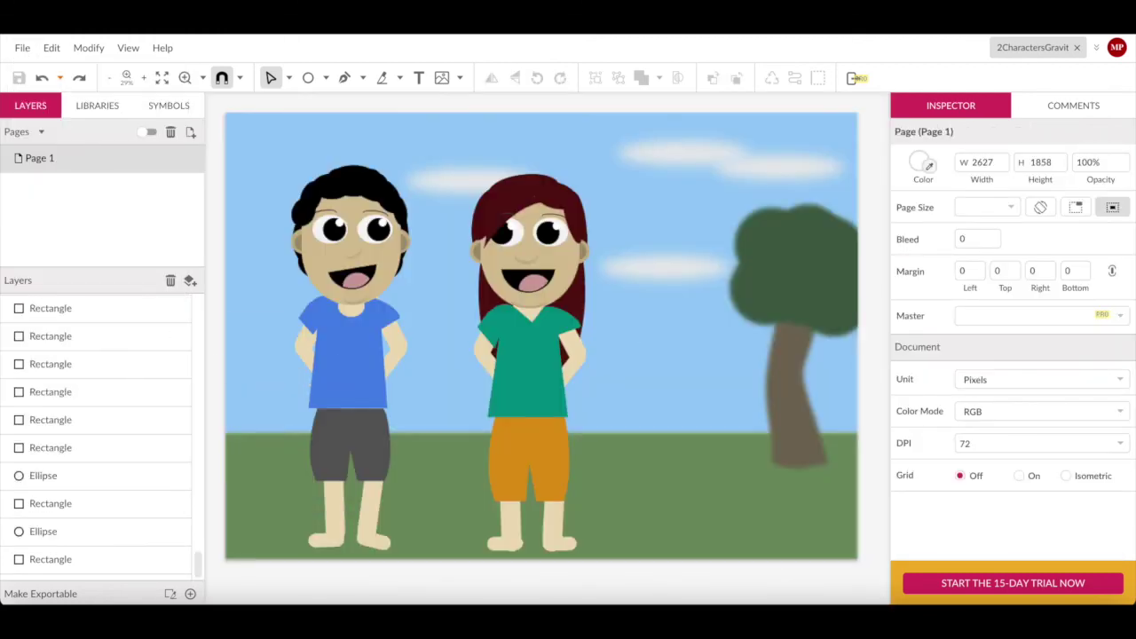